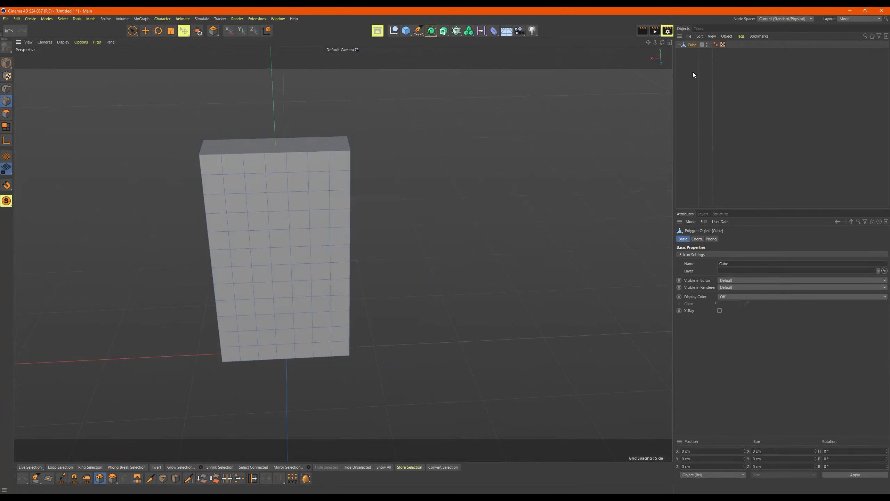
# Step: Check the subdivided box's position and rotation values, then zoom the view out
pyautogui.click(697, 239)
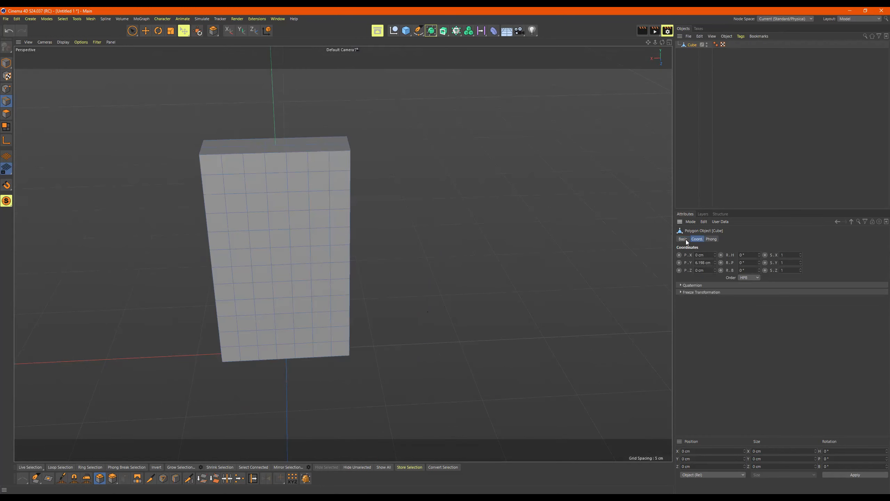
pyautogui.click(685, 240)
pyautogui.scroll(-5, 486, 234)
pyautogui.keyDown('alt'); pyautogui.moveTo(403, 212); pyautogui.dragTo(361, 217, button='middle'); pyautogui.keyUp('alt')
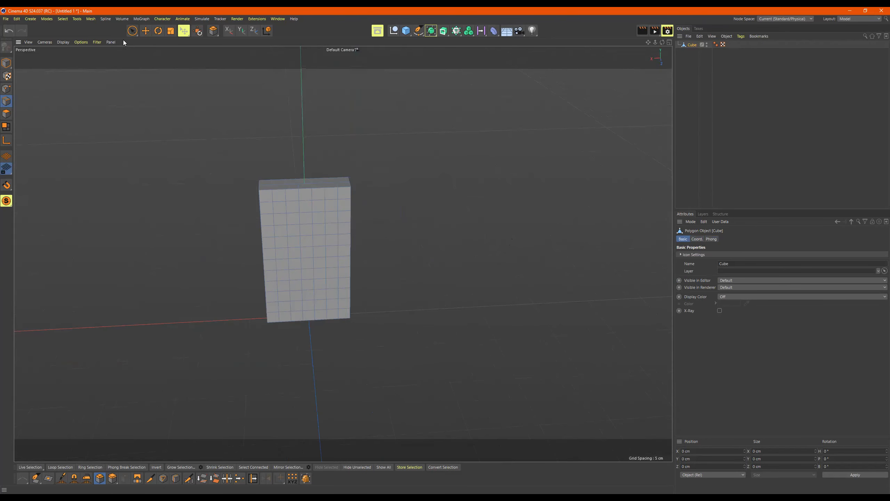
# Step: Add a new default cube, Cube.1, and pull back to see all of it
pyautogui.click(406, 31)
pyautogui.scroll(-6, 438, 216)
pyautogui.moveTo(421, 199)
pyautogui.keyDown('alt'); pyautogui.mouseDown()
pyautogui.moveTo(372, 207)
pyautogui.moveTo(482, 200)
pyautogui.moveTo(461, 210)
pyautogui.mouseUp(); pyautogui.keyUp('alt')
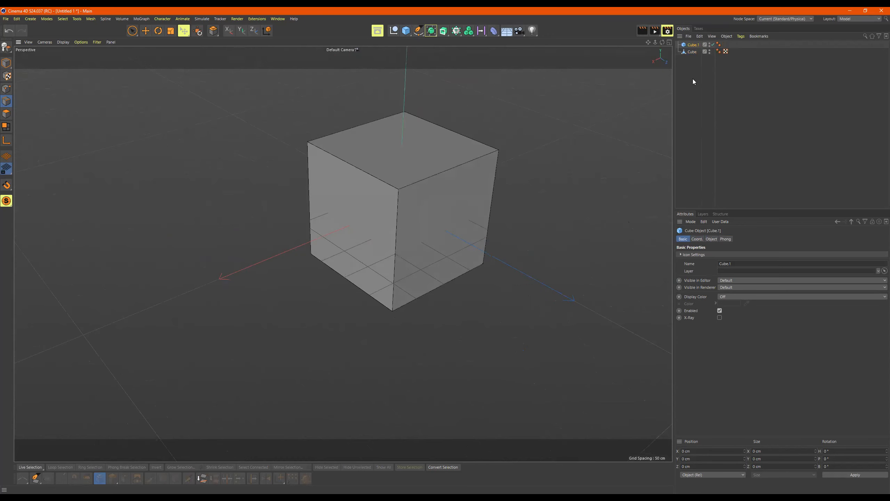
# Step: Hide the original subdivided box in the viewport
pyautogui.click(711, 50)
pyautogui.click(710, 51)
pyautogui.keyDown('alt'); pyautogui.moveTo(479, 201); pyautogui.dragTo(476, 174); pyautogui.keyUp('alt')
# Step: Select Cube.1 and show its size and segment settings in the Object tab
pyautogui.click(695, 45)
pyautogui.keyDown('alt'); pyautogui.moveTo(490, 143); pyautogui.dragTo(507, 138); pyautogui.keyUp('alt')
pyautogui.click(694, 52)
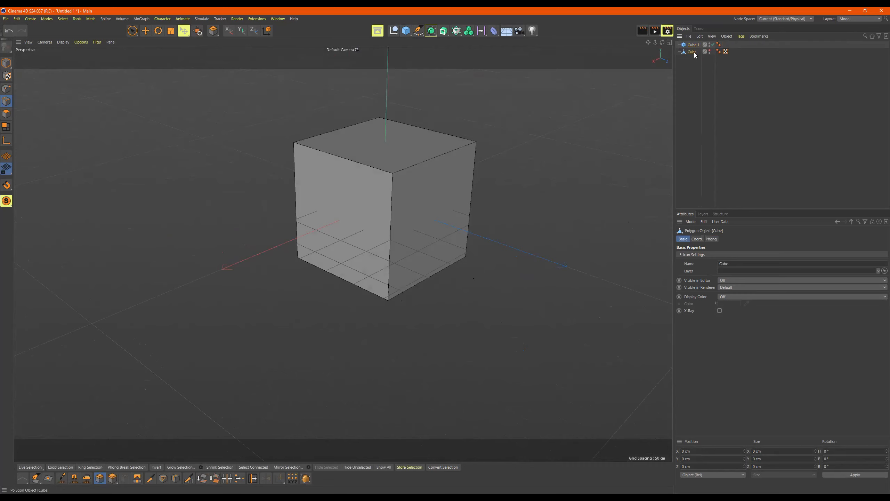
pyautogui.click(693, 46)
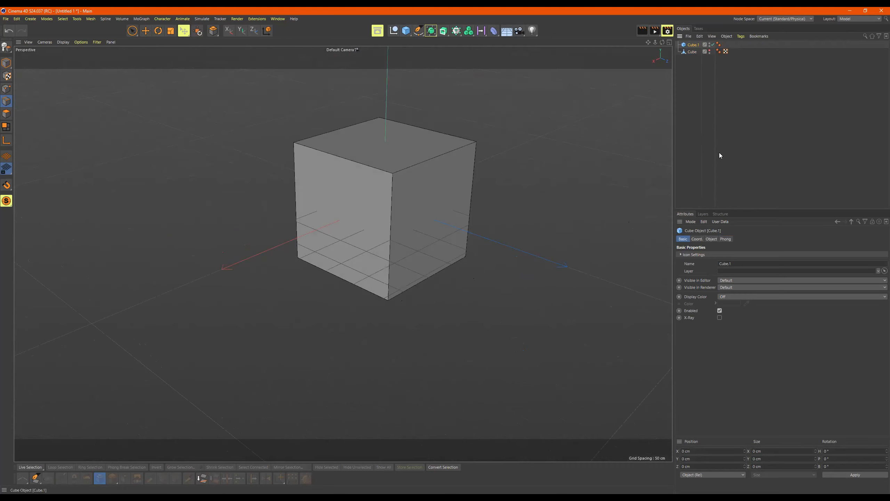
pyautogui.click(695, 240)
pyautogui.click(711, 239)
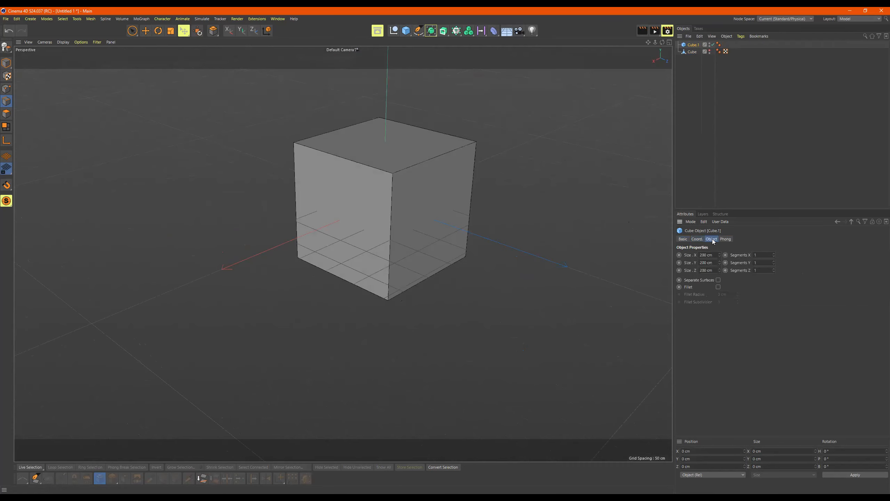
# Step: Stretch Cube.1 into a tall slab about 45 cm wide, 417 cm high and 220 cm deep
pyautogui.moveTo(719, 253); pyautogui.dragTo(757, 262)
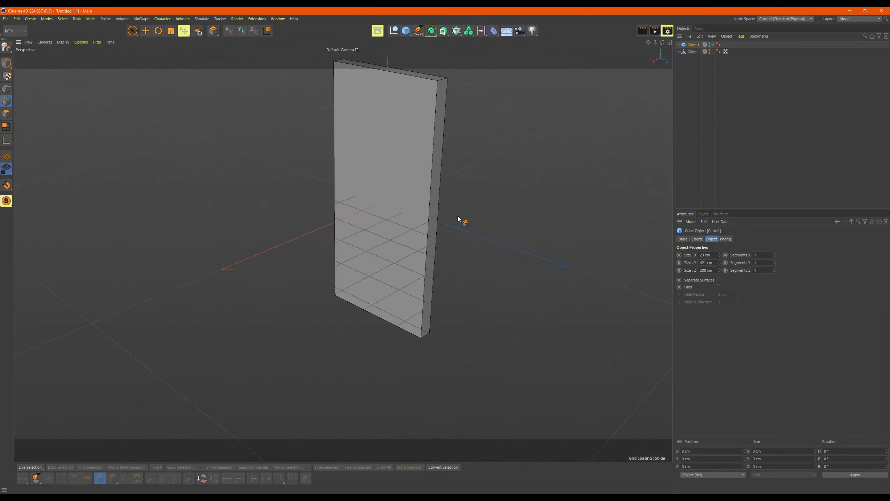
pyautogui.keyDown('alt'); pyautogui.moveTo(458, 216); pyautogui.dragTo(799, 311); pyautogui.keyUp('alt')
pyautogui.moveTo(719, 272); pyautogui.dragTo(719, 249)
pyautogui.keyDown('alt'); pyautogui.moveTo(476, 236); pyautogui.dragTo(410, 321); pyautogui.keyUp('alt')
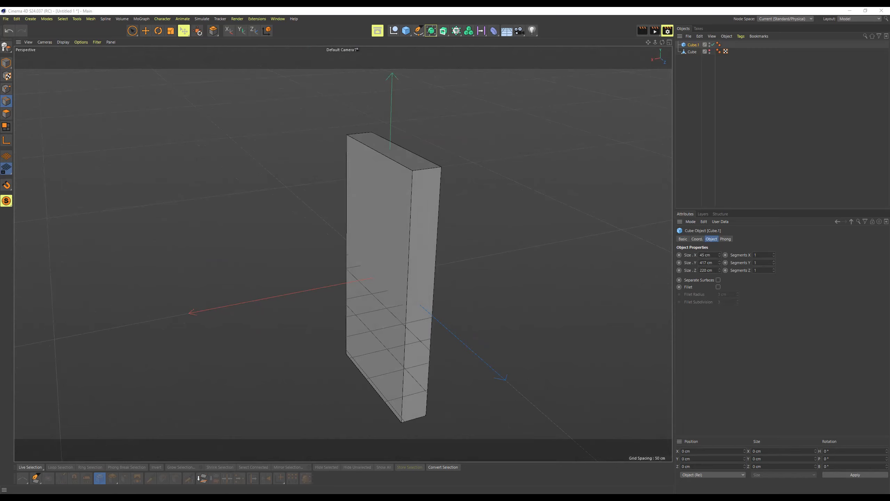
pyautogui.keyDown('alt'); pyautogui.moveTo(445, 264); pyautogui.dragTo(470, 225); pyautogui.keyUp('alt')
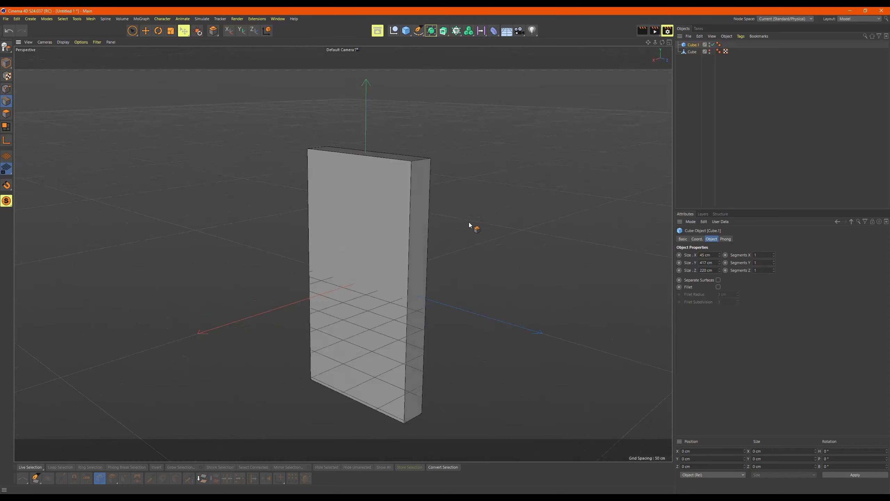
# Step: Set Cube.1's size to 20 cm wide, 30 cm tall and 8 cm deep
pyautogui.click(711, 253)
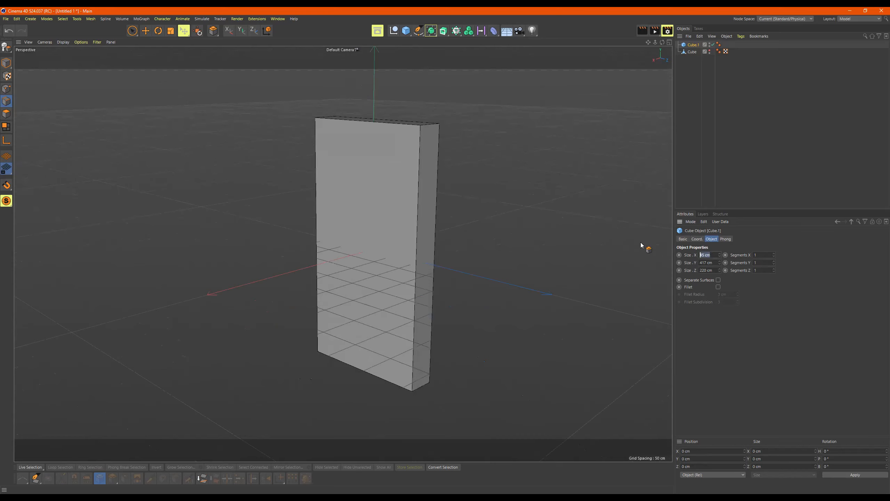
pyautogui.write('20')
pyautogui.press('Tab')
pyautogui.write('30')
pyautogui.press('Tab')
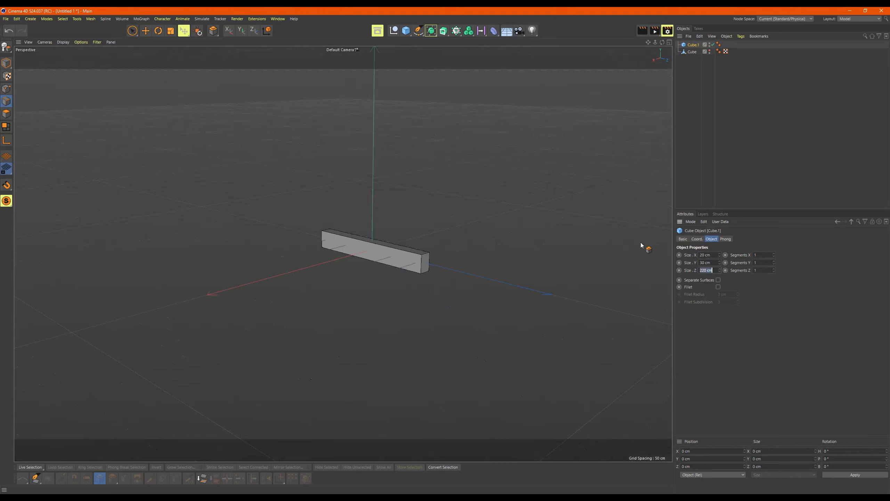
pyautogui.write('8')
pyautogui.press('Return')
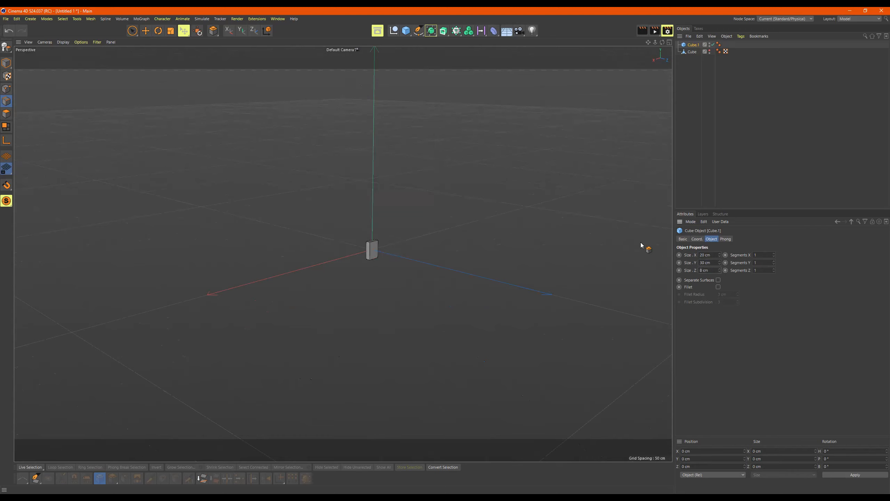
# Step: Frame the resized 20 × 30 × 8 cm box to fill the viewport
pyautogui.scroll(10, 425, 227)
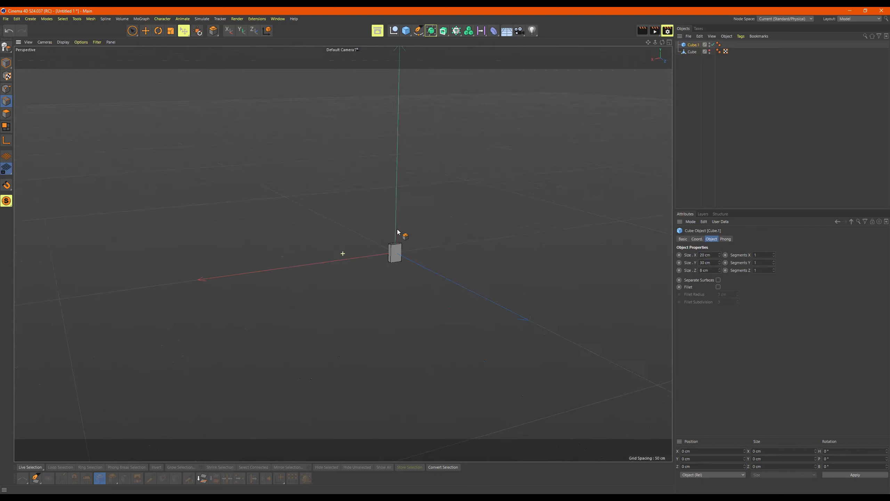
pyautogui.scroll(-12, 484, 214)
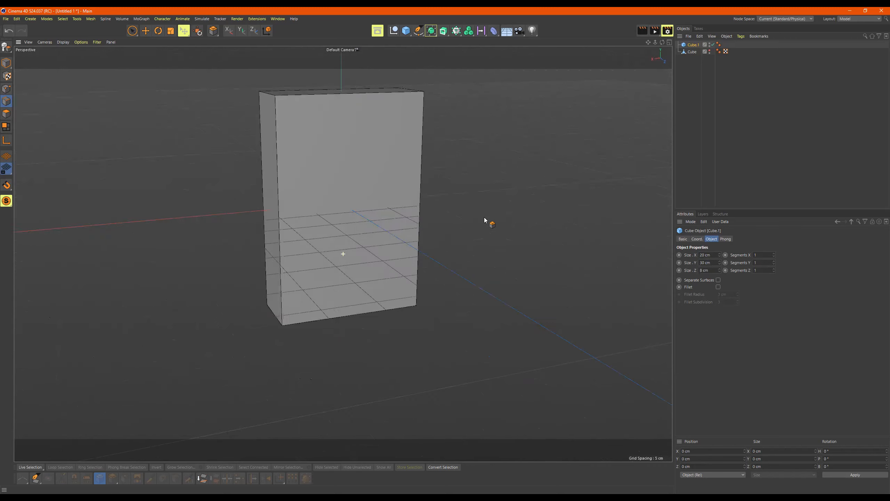
pyautogui.keyDown('alt'); pyautogui.moveTo(476, 220); pyautogui.dragTo(449, 262, button='middle'); pyautogui.keyUp('alt')
pyautogui.press('h')
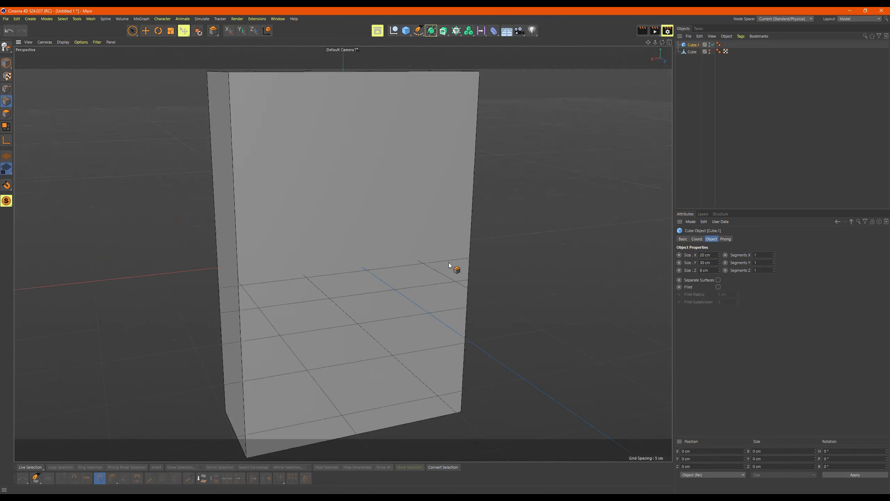
pyautogui.scroll(-3, 457, 262)
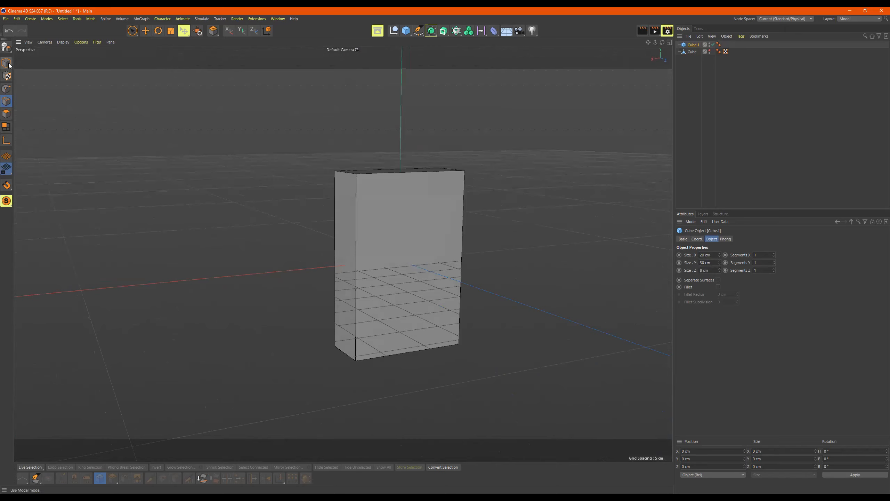
# Step: In Polygon mode with the Move tool, drag the box up along its Y axis
pyautogui.click(6, 114)
pyautogui.click(145, 31)
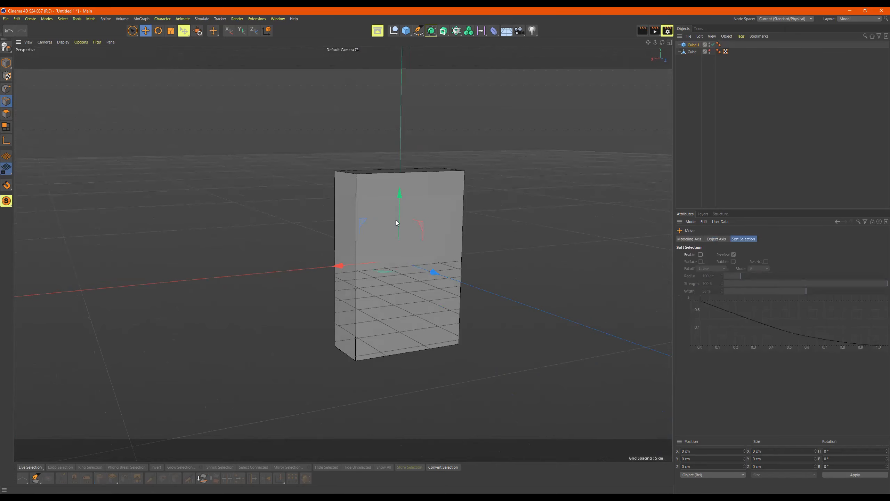
pyautogui.moveTo(398, 205); pyautogui.dragTo(411, 115)
# Step: Orbit, pan and zoom to inspect the box from several angles, including its top
pyautogui.keyDown('alt'); pyautogui.moveTo(411, 115); pyautogui.dragTo(404, 185, button='middle'); pyautogui.keyUp('alt')
pyautogui.keyDown('alt'); pyautogui.moveTo(434, 209); pyautogui.dragTo(431, 242); pyautogui.keyUp('alt')
pyautogui.keyDown('alt'); pyautogui.moveTo(389, 206); pyautogui.dragTo(431, 206, button='right'); pyautogui.keyUp('alt')
pyautogui.keyDown('alt'); pyautogui.moveTo(411, 204); pyautogui.dragTo(532, 145); pyautogui.keyUp('alt')
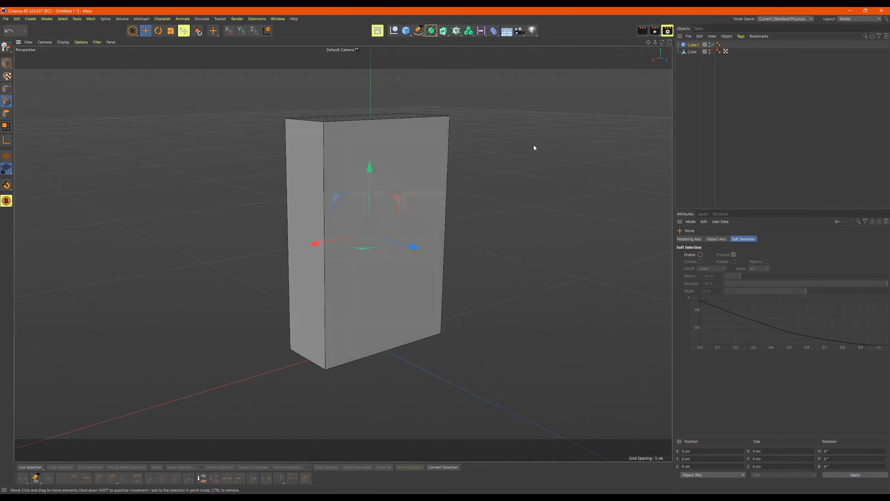
pyautogui.moveTo(450, 180)
pyautogui.keyDown('alt'); pyautogui.mouseDown()
pyautogui.moveTo(429, 184)
pyautogui.moveTo(454, 189)
pyautogui.mouseUp(); pyautogui.keyUp('alt')
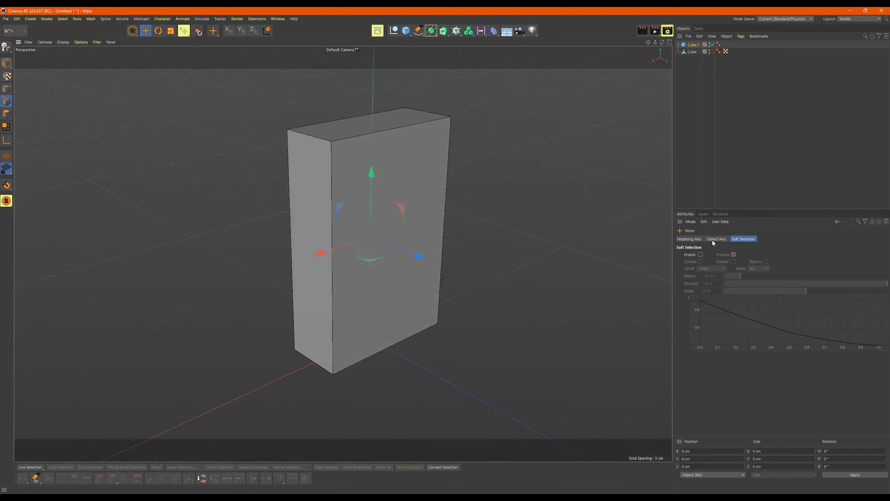
pyautogui.keyDown('alt'); pyautogui.moveTo(419, 201); pyautogui.dragTo(417, 264); pyautogui.keyUp('alt')
# Step: Give Cube.1 3 segments along X, Y and Z
pyautogui.click(692, 44)
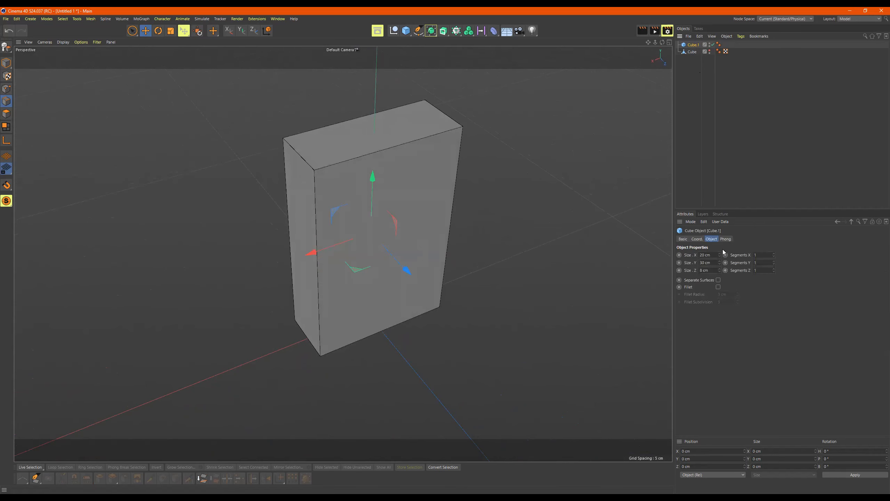
pyautogui.moveTo(773, 255)
pyautogui.mouseDown()
pyautogui.moveTo(773, 245)
pyautogui.moveTo(773, 252)
pyautogui.mouseUp()
pyautogui.click(774, 261)
pyautogui.click(774, 261)
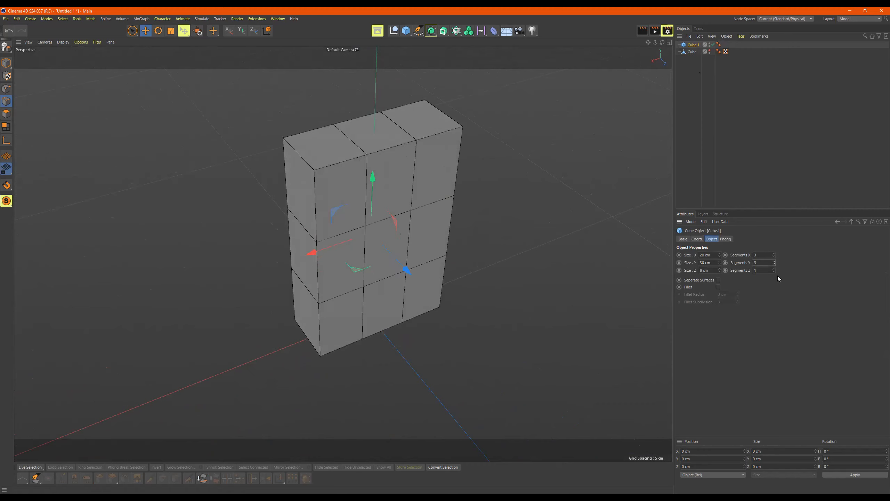
pyautogui.click(773, 269)
pyautogui.click(774, 268)
# Step: Check the 3x3 subdivided box, then make it editable with C
pyautogui.moveTo(368, 179)
pyautogui.keyDown('alt'); pyautogui.mouseDown()
pyautogui.moveTo(396, 178)
pyautogui.moveTo(371, 176)
pyautogui.mouseUp(); pyautogui.keyUp('alt')
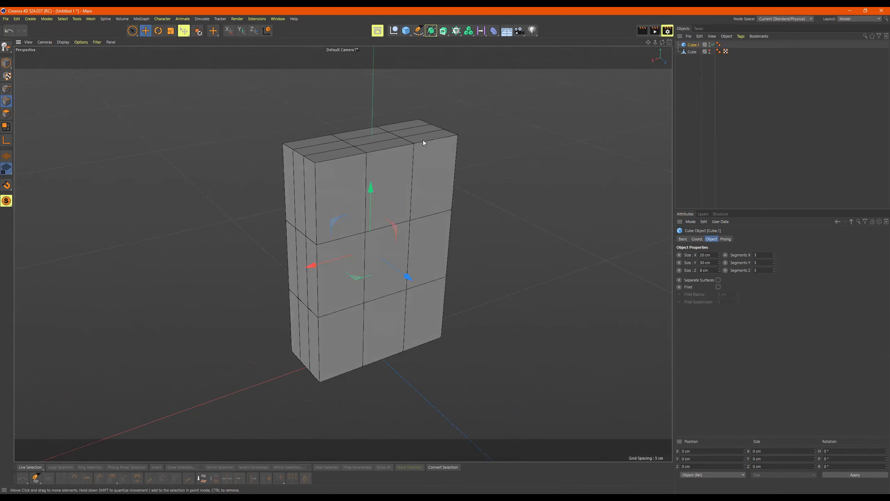
pyautogui.keyDown('alt'); pyautogui.moveTo(493, 165); pyautogui.dragTo(489, 166); pyautogui.keyUp('alt')
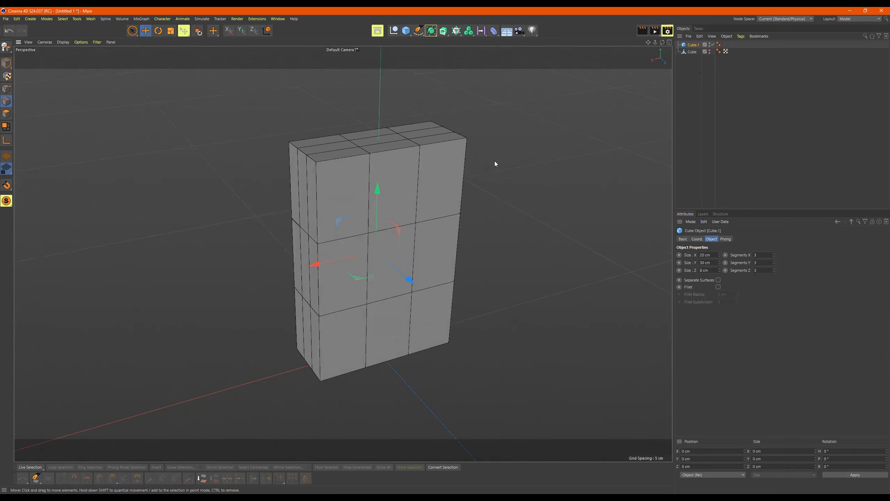
pyautogui.press('c')
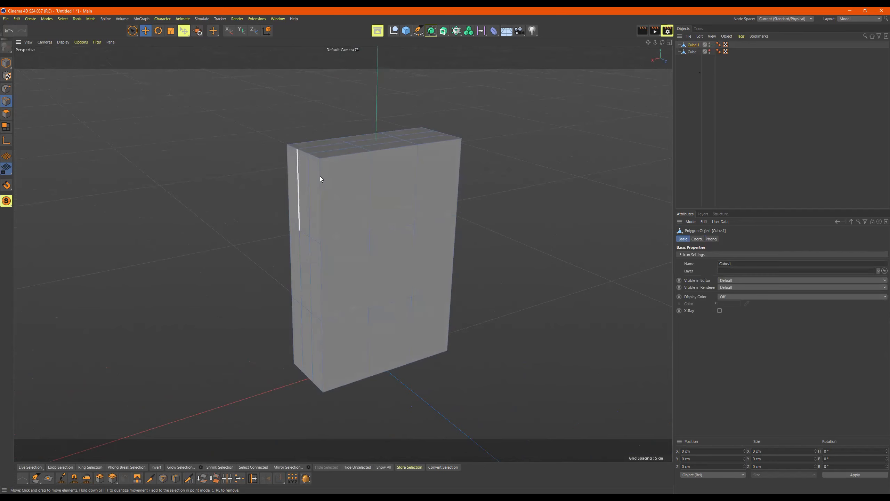
# Step: Switch the workspace to the BP - UV Edit layout and lower the 3D view slightly
pyautogui.click(853, 20)
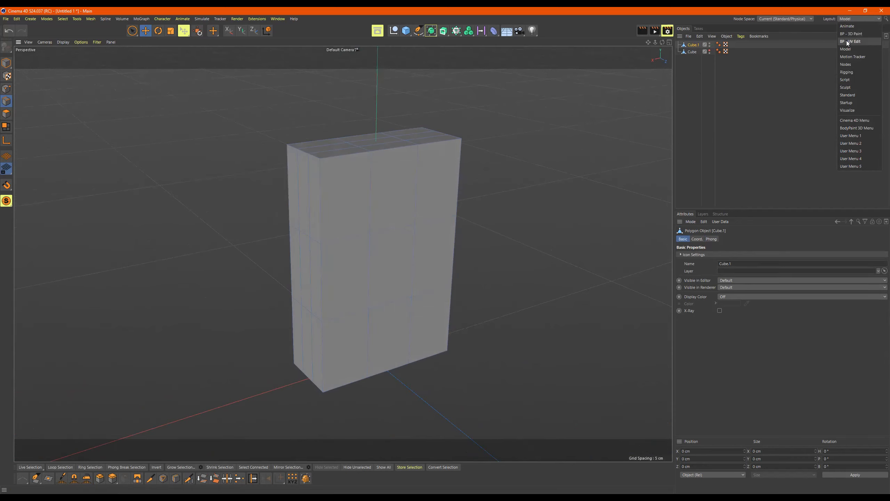
pyautogui.click(856, 41)
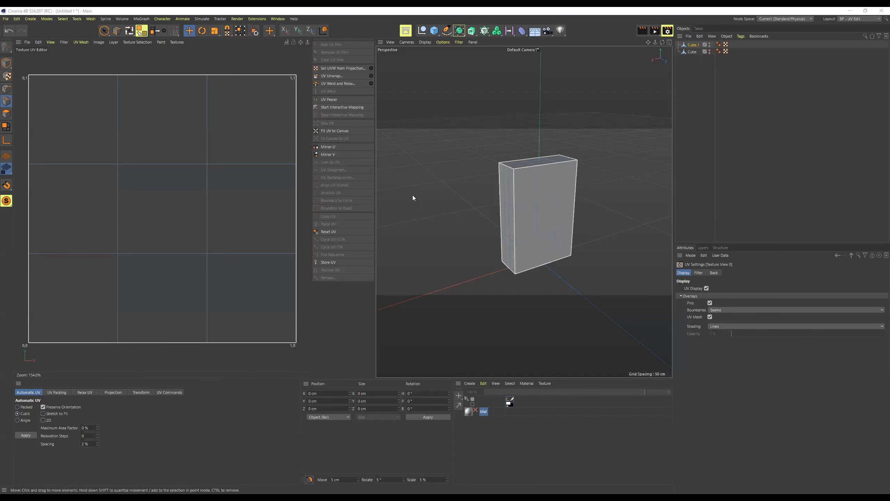
pyautogui.moveTo(600, 195)
pyautogui.keyDown('alt'); pyautogui.mouseDown()
pyautogui.moveTo(562, 155)
pyautogui.moveTo(598, 207)
pyautogui.mouseUp(); pyautogui.keyUp('alt')
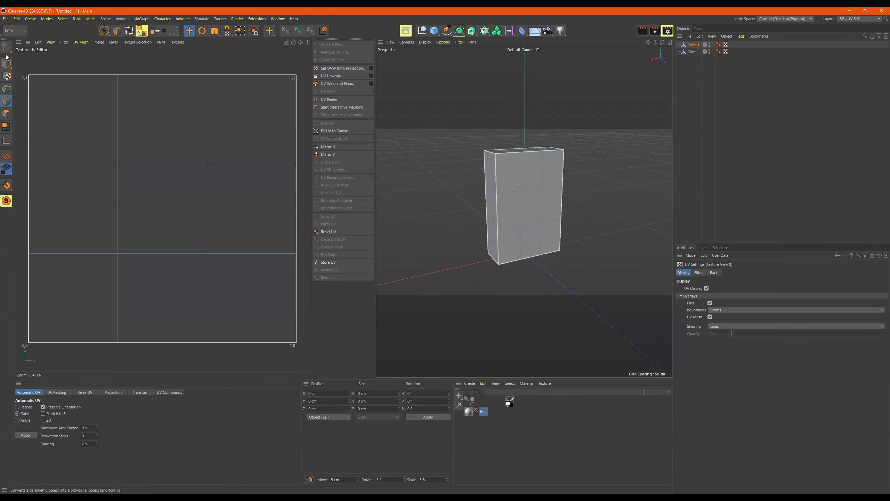
# Step: In Polygons mode, select each of the nine UV tiles in turn to see where it lies
pyautogui.keyDown('alt'); pyautogui.moveTo(598, 204); pyautogui.dragTo(519, 185); pyautogui.keyUp('alt')
pyautogui.scroll(-3, 209, 188)
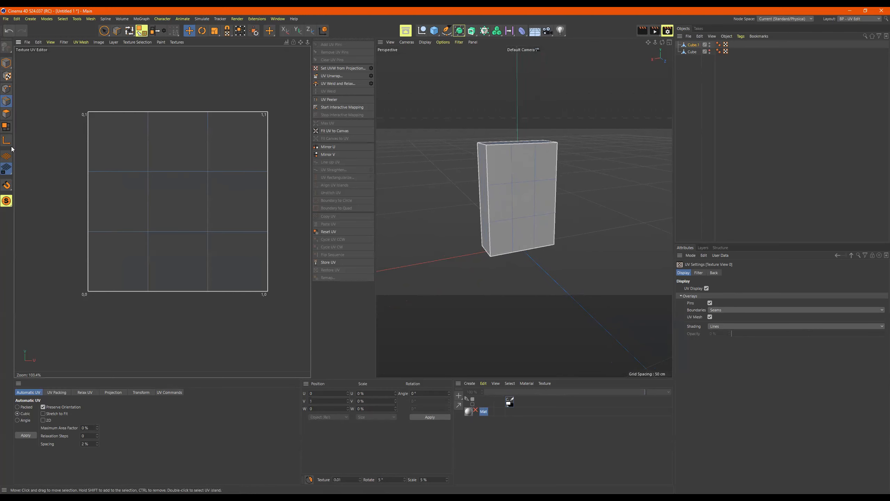
pyautogui.click(6, 114)
pyautogui.click(146, 128)
pyautogui.click(189, 148)
pyautogui.click(210, 159)
pyautogui.click(186, 196)
pyautogui.click(139, 225)
pyautogui.click(125, 245)
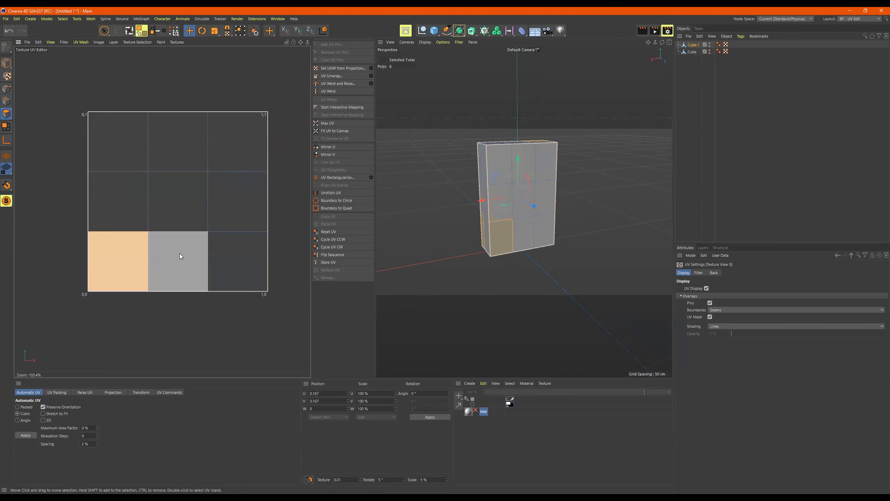
pyautogui.click(180, 254)
pyautogui.click(222, 250)
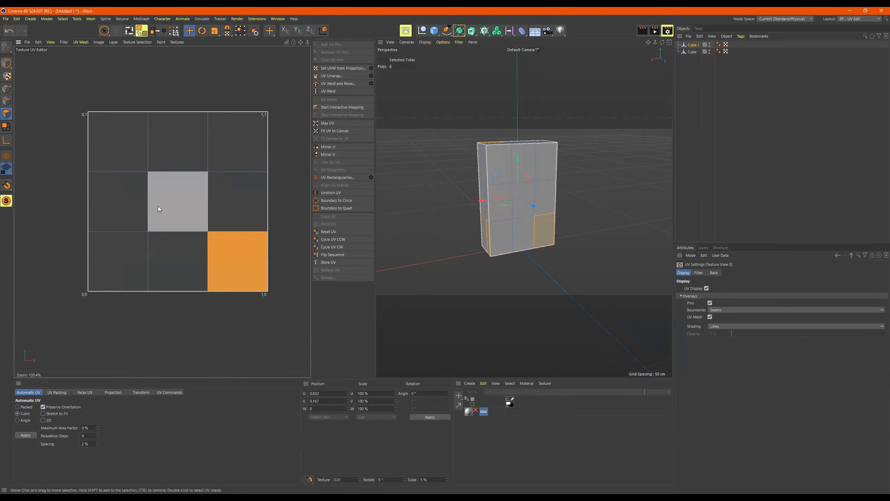
# Step: Select the UV polygons again in a second pass, covering the edge and centre tiles
pyautogui.click(135, 221)
pyautogui.click(184, 246)
pyautogui.click(220, 235)
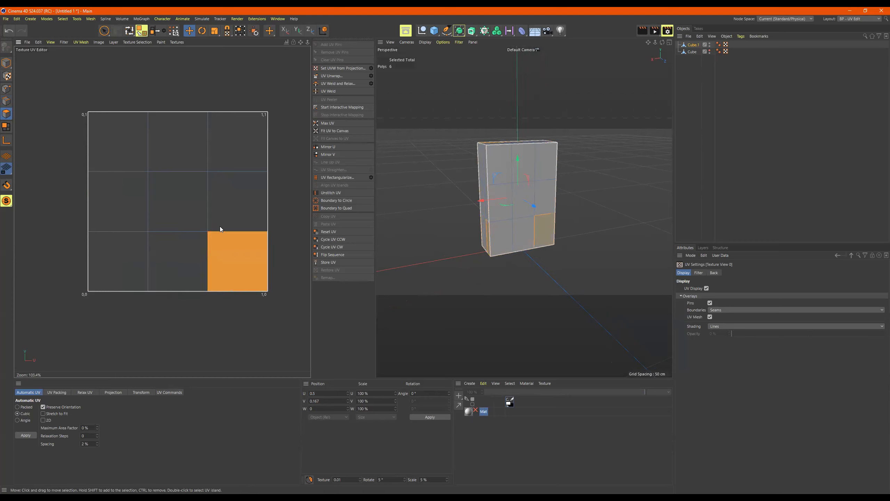
pyautogui.click(228, 191)
pyautogui.click(189, 154)
pyautogui.click(227, 151)
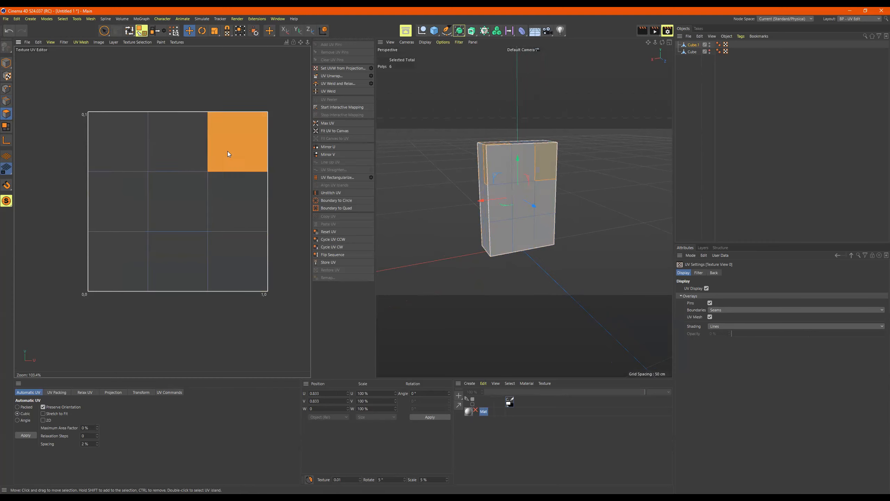
pyautogui.click(110, 152)
pyautogui.click(165, 159)
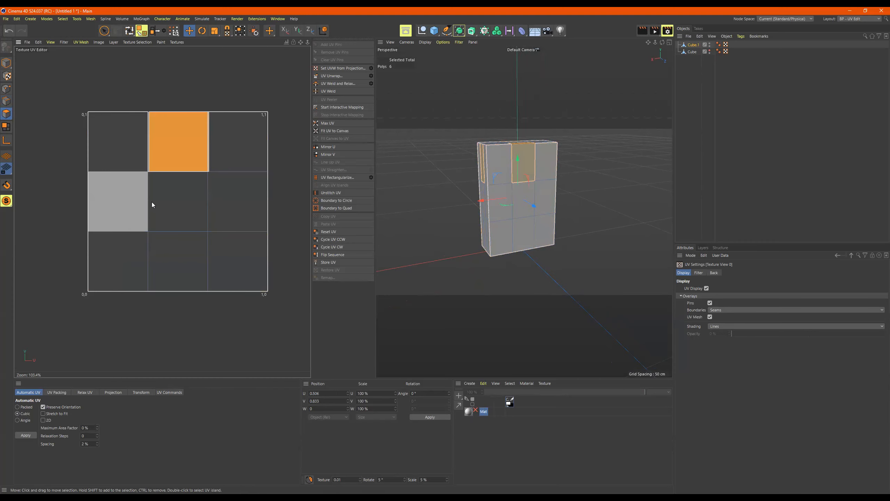
pyautogui.click(182, 196)
pyautogui.click(224, 191)
# Step: Nudge the middle-right UV polygon and undo, then select all UV polygons
pyautogui.moveTo(210, 239); pyautogui.dragTo(226, 241)
pyautogui.hotkey('ctrl', 'z')
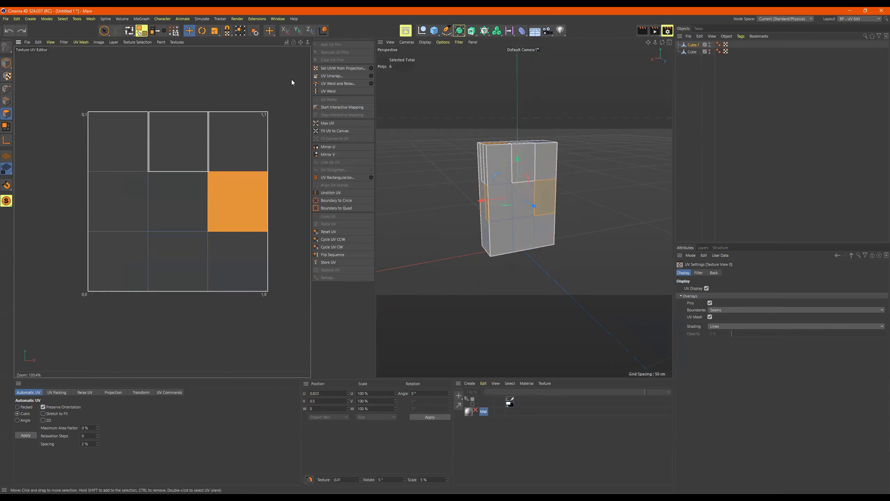
pyautogui.moveTo(104, 30); pyautogui.dragTo(140, 54)
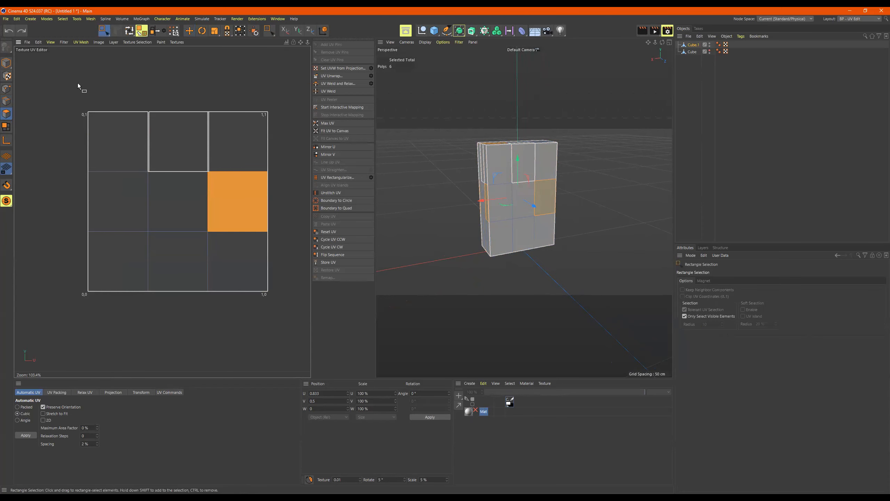
pyautogui.moveTo(59, 75); pyautogui.dragTo(297, 328)
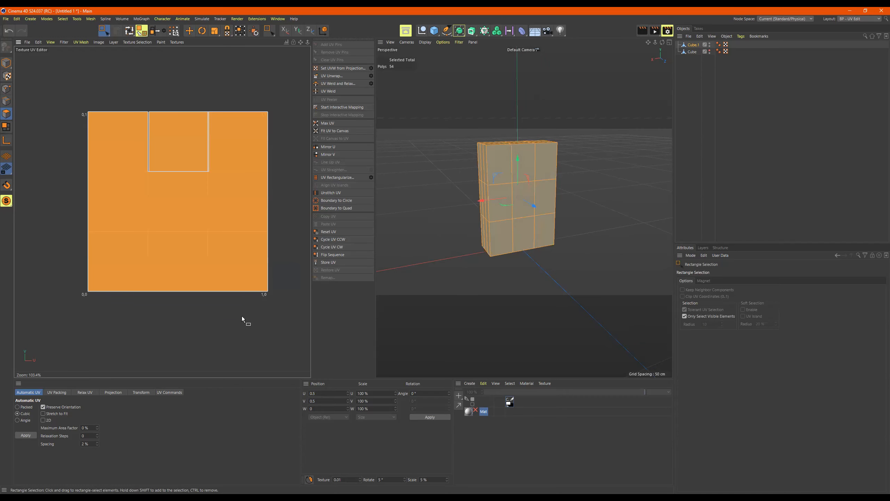
pyautogui.click(118, 84)
pyautogui.click(133, 145)
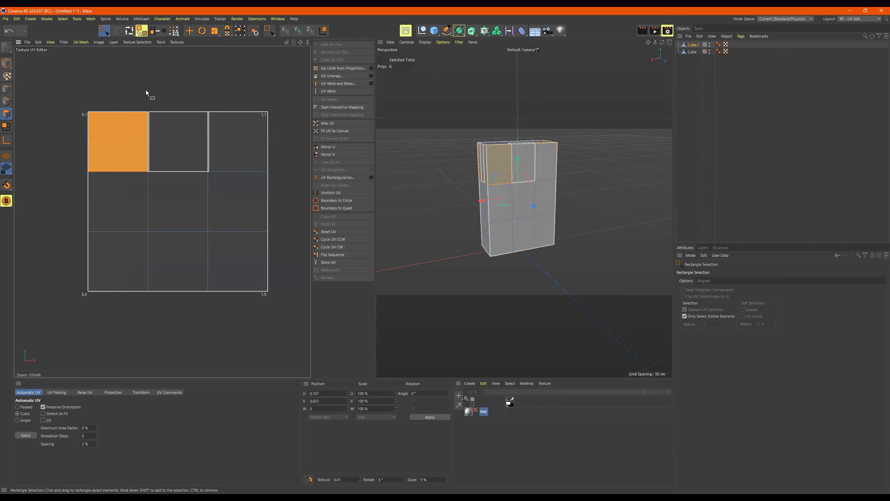
pyautogui.hotkey('ctrl', 'a')
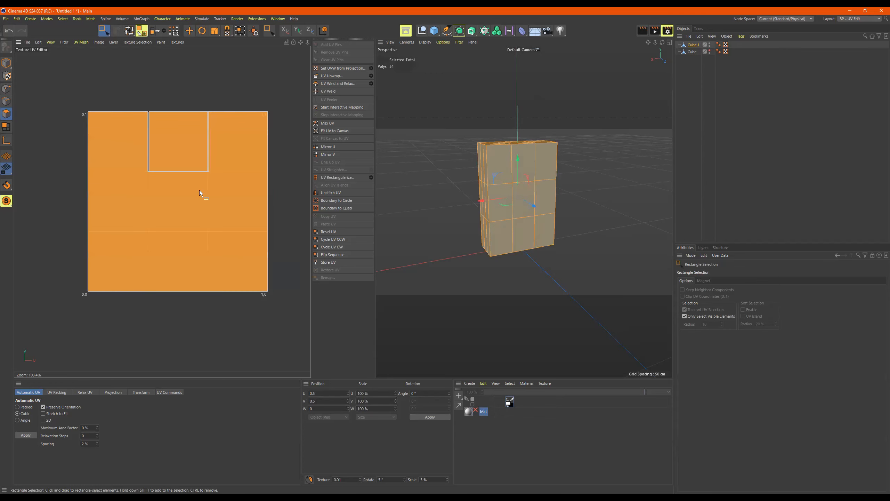
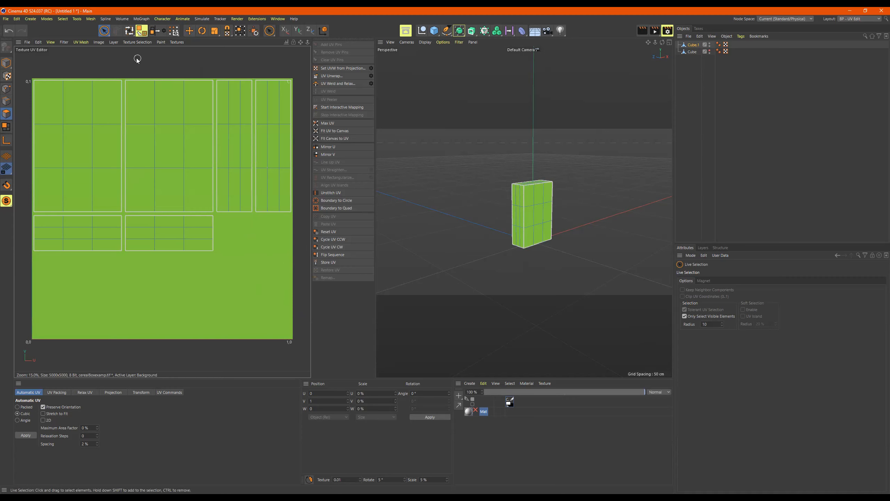
# Step: Bring up the Texture UV Editor's Layer menu for the green texture
pyautogui.click(114, 43)
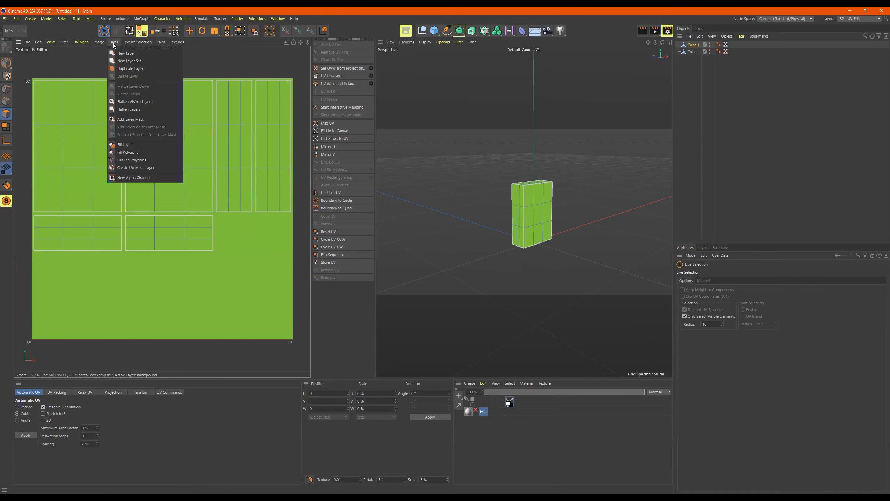
# Step: Add a UV Mesh Layer tracing the box outlines and select a couple of UV polygons
pyautogui.click(137, 167)
pyautogui.click(137, 166)
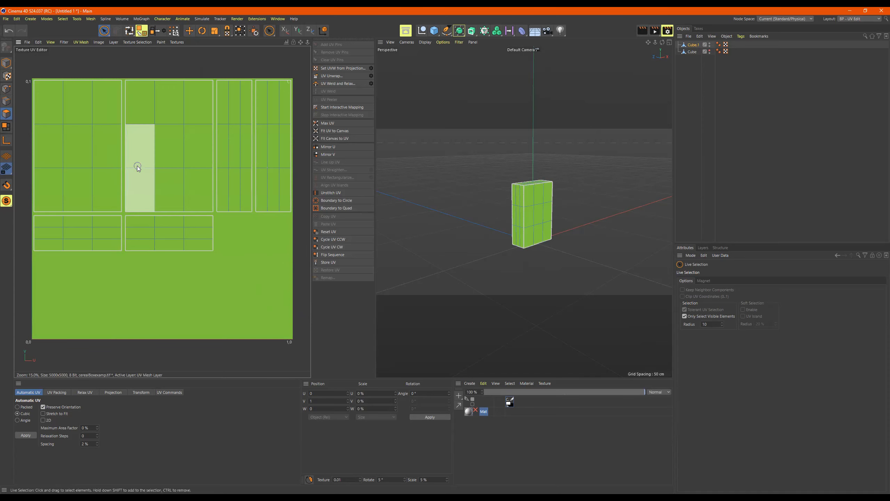
pyautogui.click(131, 130)
pyautogui.click(128, 110)
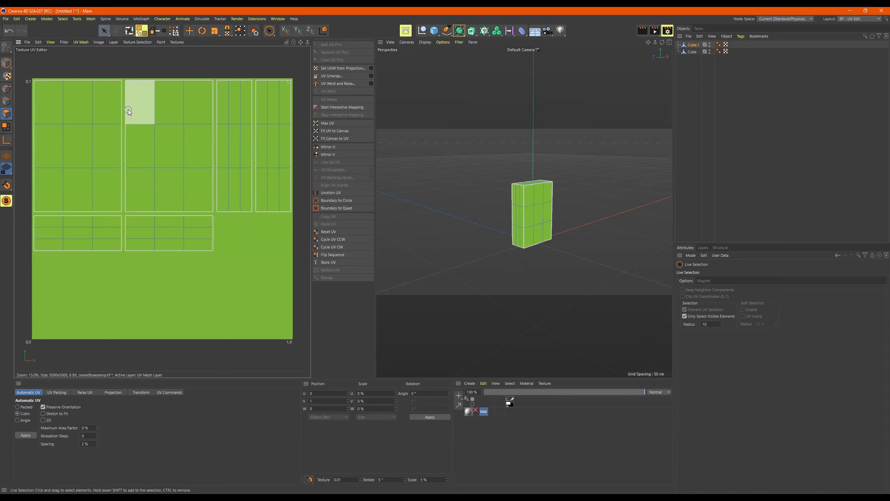
# Step: Select the top cells of the UV islands in turn
pyautogui.click(196, 101)
pyautogui.click(128, 82)
pyautogui.click(210, 88)
pyautogui.click(202, 205)
pyautogui.click(106, 81)
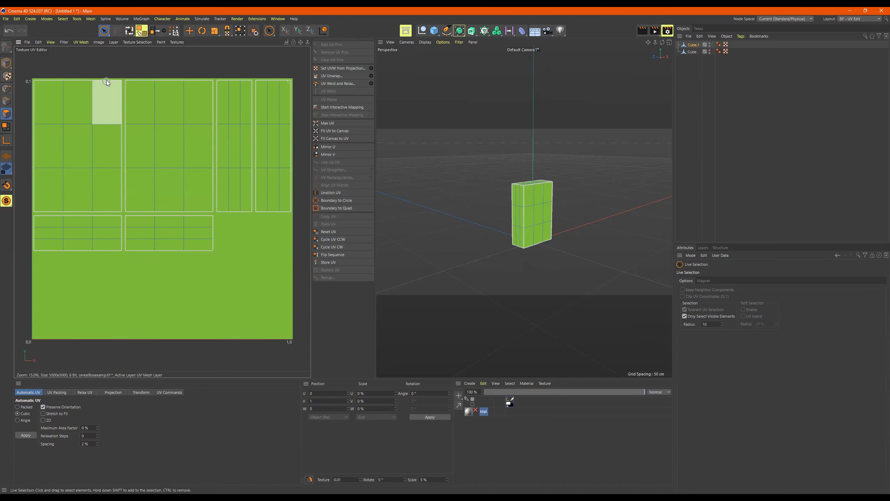
pyautogui.click(27, 43)
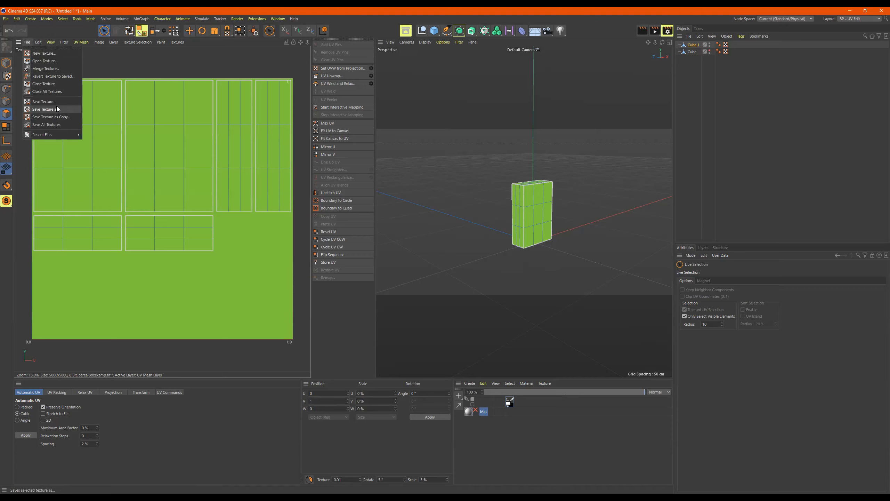
# Step: Save the texture as a TIF named cerealBoxexamp in Desktop > Image_Processing_WORK
pyautogui.click(58, 110)
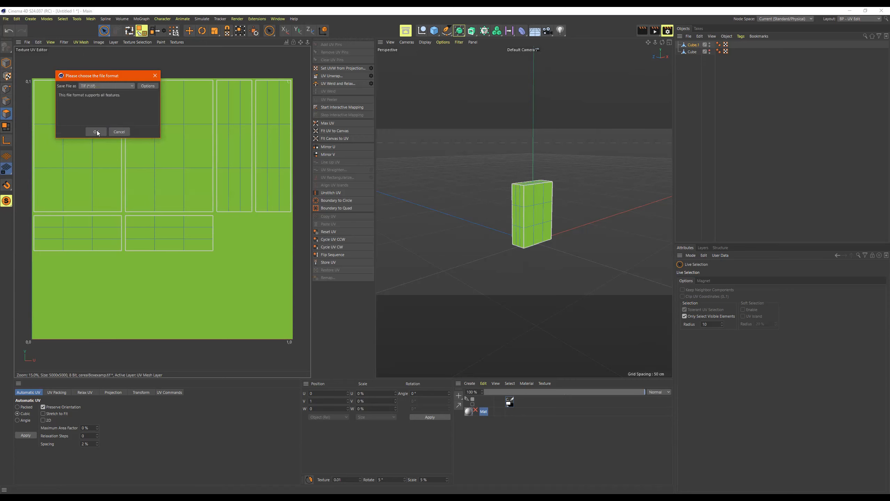
pyautogui.click(97, 131)
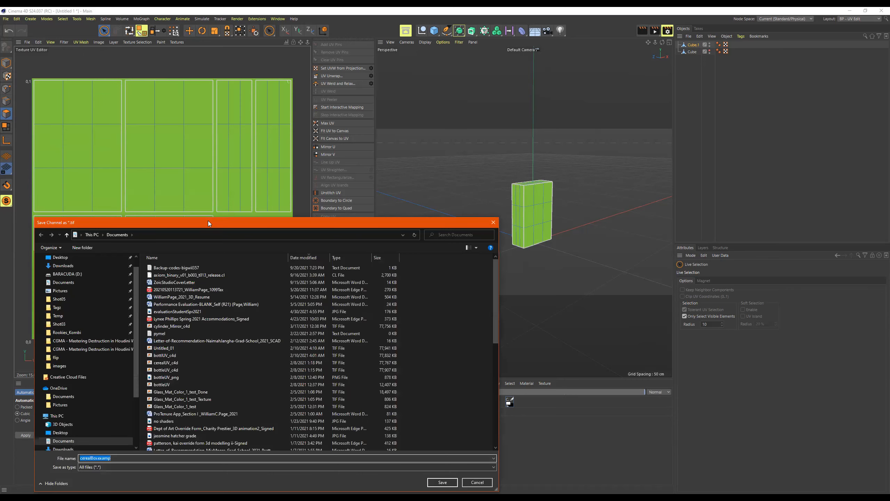
pyautogui.click(81, 205)
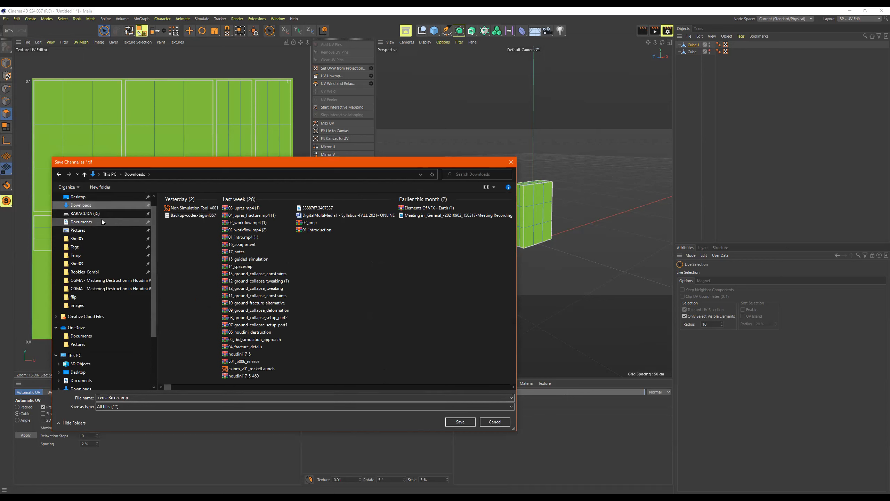
pyautogui.scroll(1, 98, 210)
pyautogui.click(94, 212)
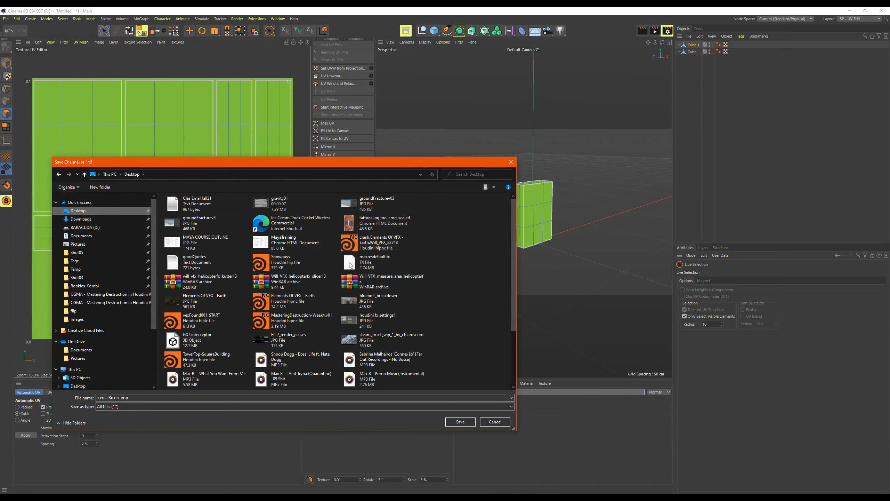
pyautogui.scroll(-2, 350, 265)
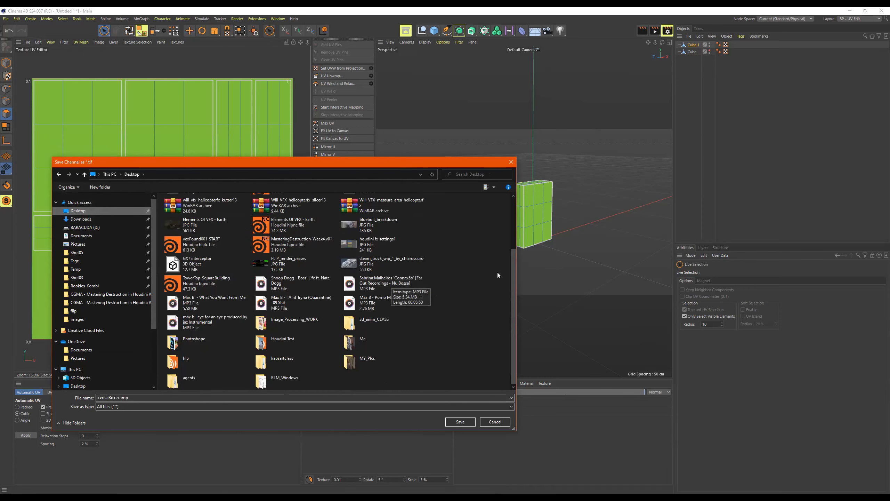
pyautogui.click(364, 321)
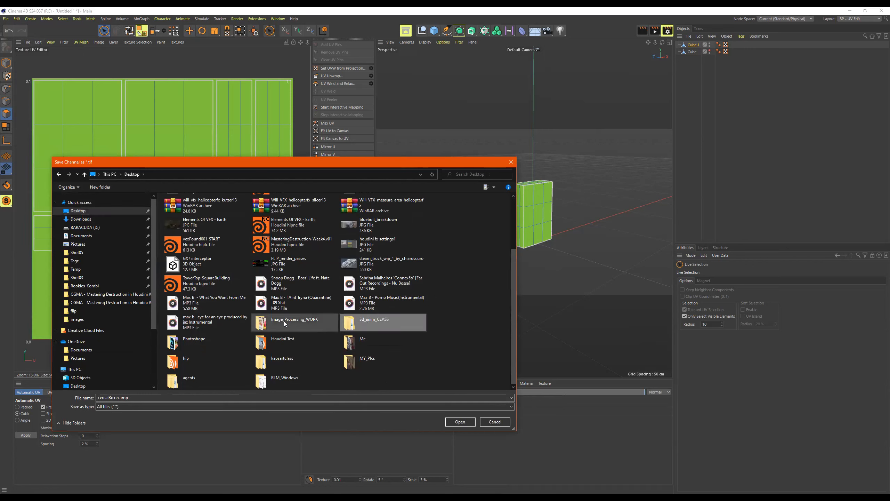
pyautogui.doubleClick(285, 323)
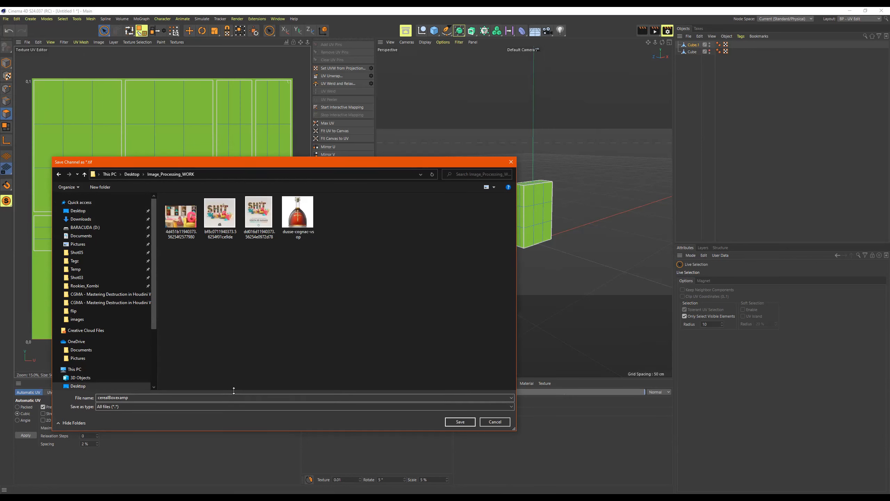
pyautogui.click(201, 398)
pyautogui.click(202, 397)
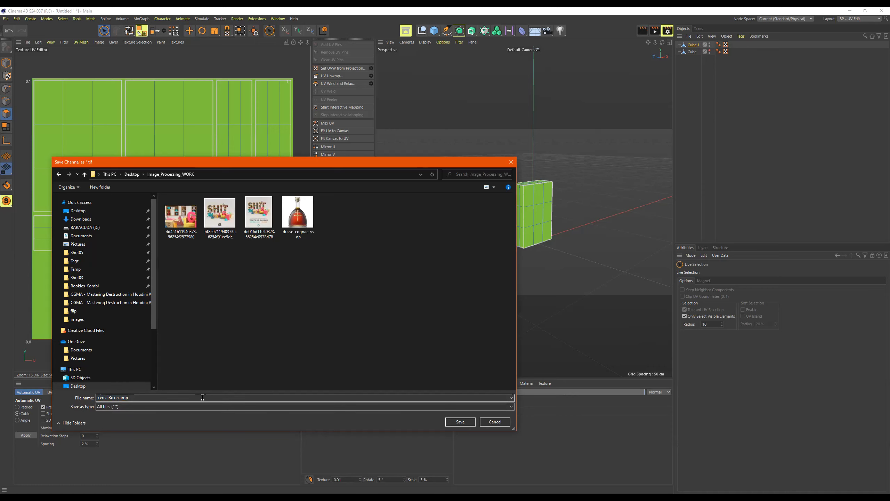
pyautogui.click(460, 421)
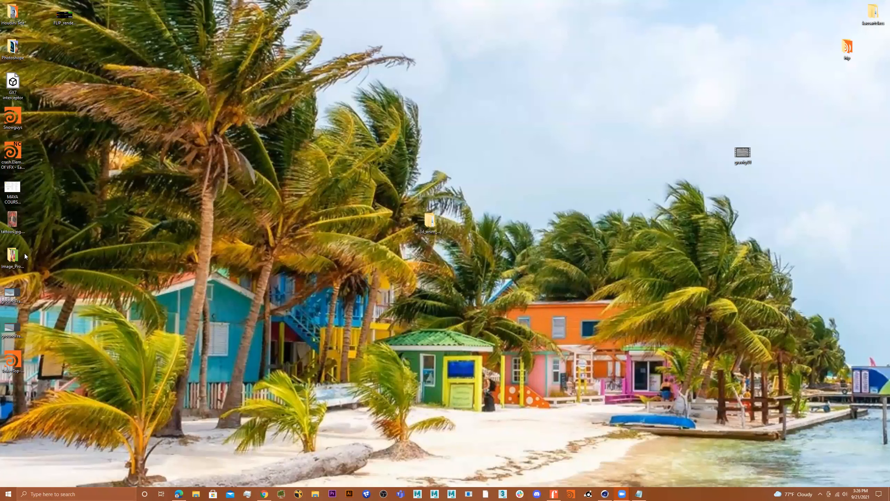
# Step: Open cerealBoxexamp.tif from Image_Processing_WORK in Adobe Photoshop CC 2019
pyautogui.doubleClick(13, 256)
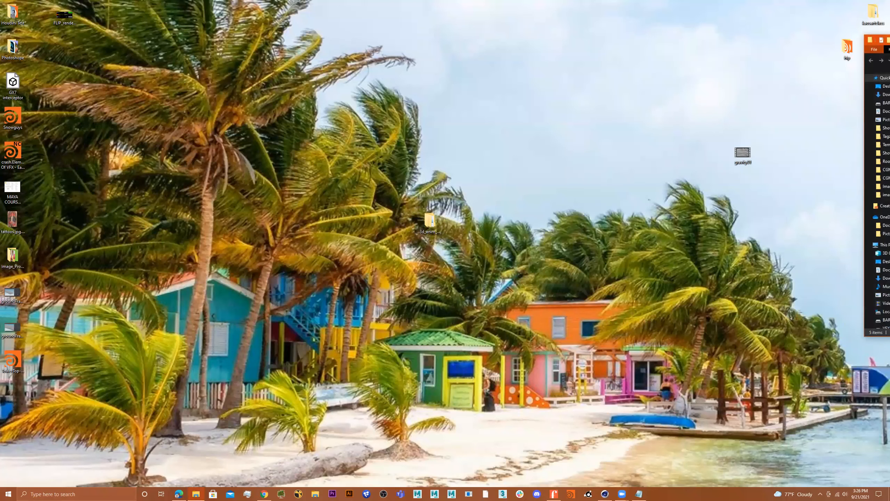
pyautogui.moveTo(887, 40); pyautogui.dragTo(137, 86)
pyautogui.click(339, 139)
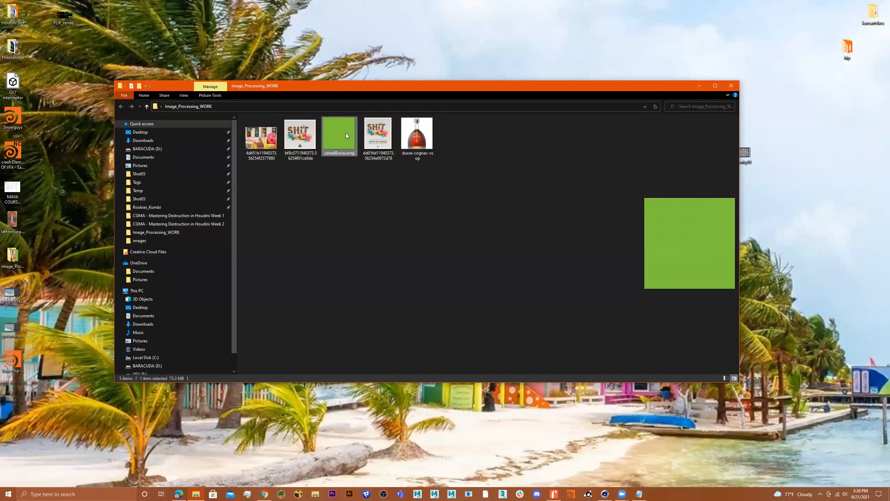
pyautogui.rightClick(346, 134)
pyautogui.moveTo(390, 219)
pyautogui.click(499, 220)
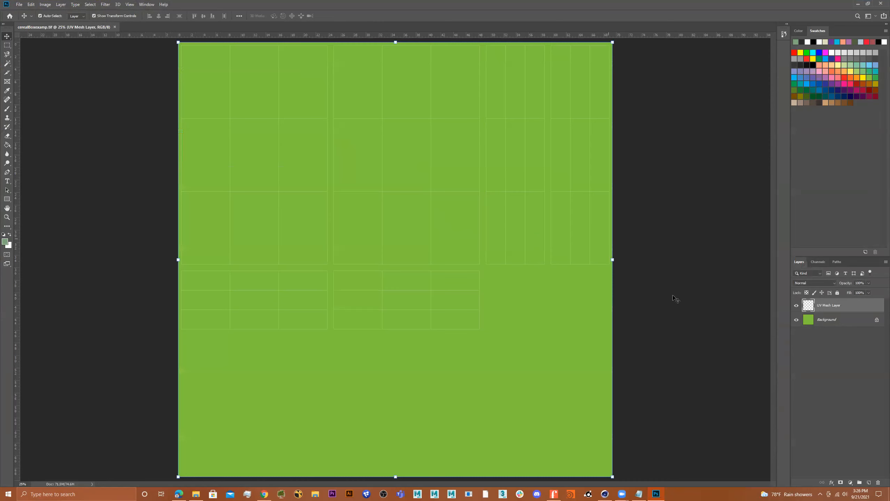
# Step: Set the UV Mesh Layer's blend mode to Subtract, checking the mesh and Background layers' visibility
pyautogui.click(796, 306)
pyautogui.click(796, 306)
pyautogui.click(836, 283)
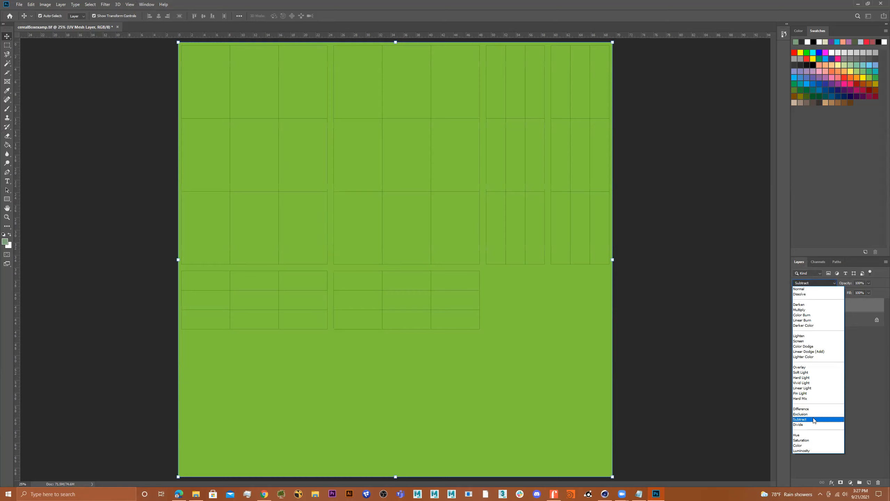
pyautogui.click(813, 420)
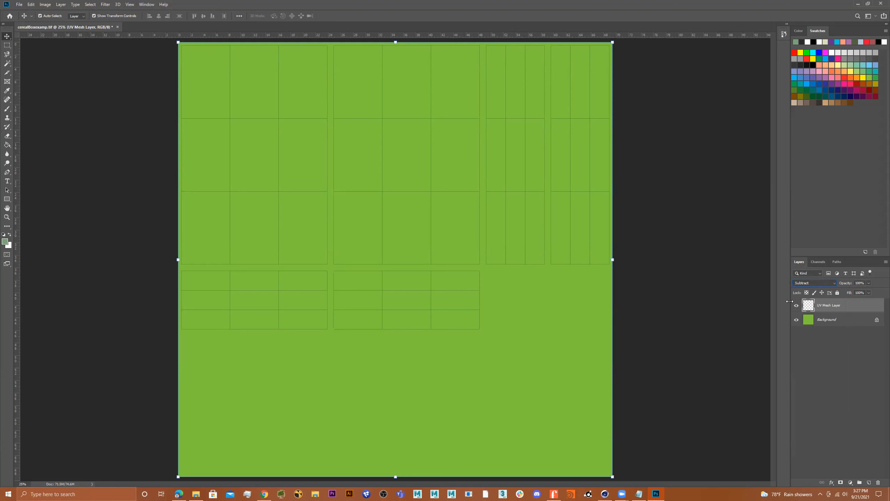
pyautogui.click(797, 320)
pyautogui.click(798, 321)
# Step: In Bing, change the image search to 'cereal box texture' and browse the results
pyautogui.click(179, 493)
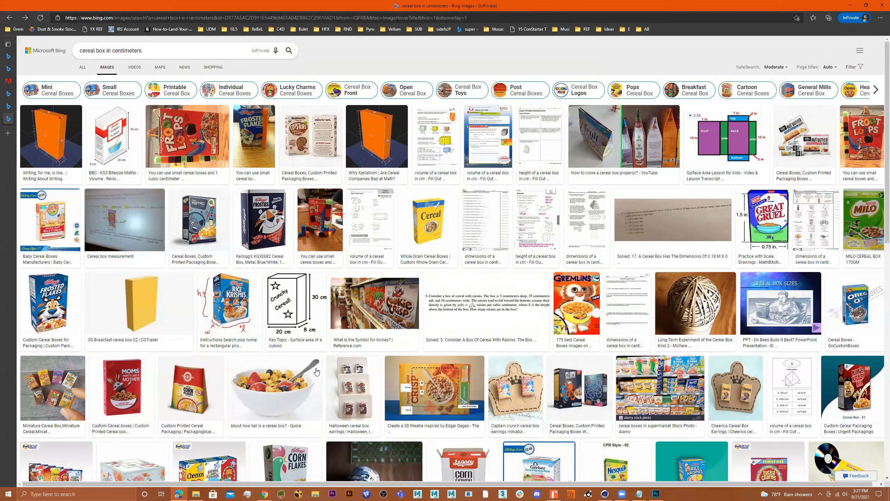
pyautogui.moveTo(141, 51); pyautogui.dragTo(108, 55)
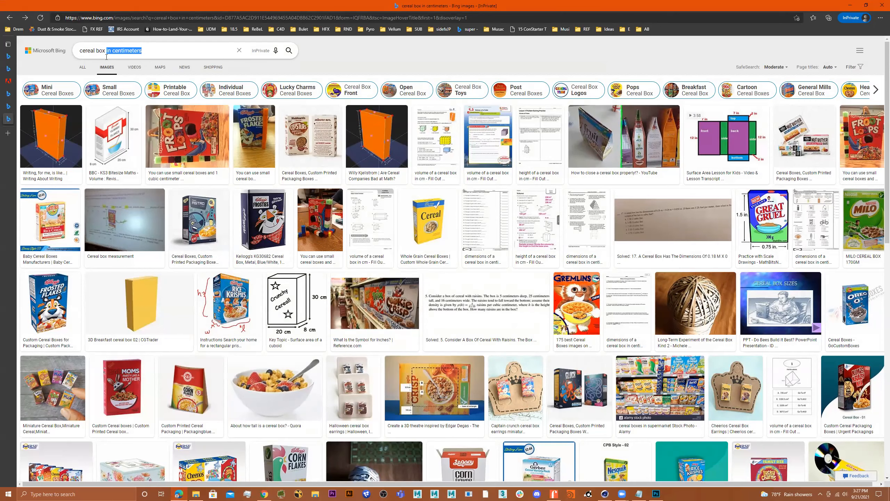
pyautogui.write('texture')
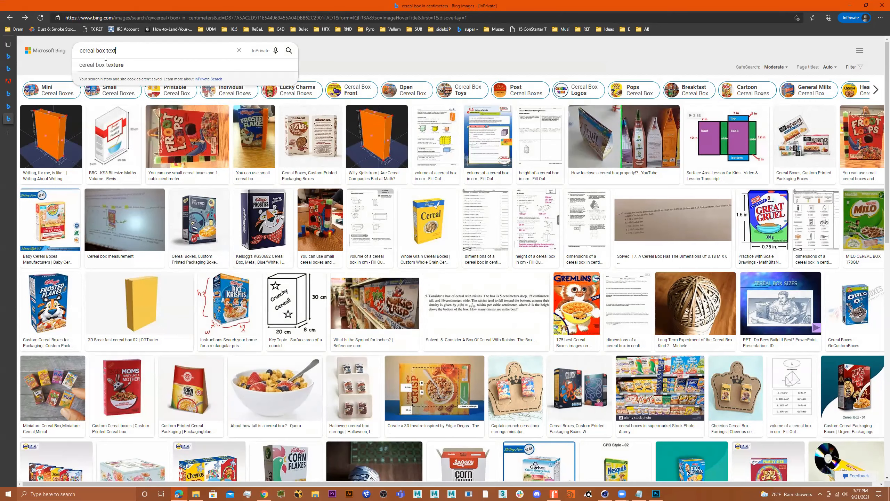
pyautogui.press('Return')
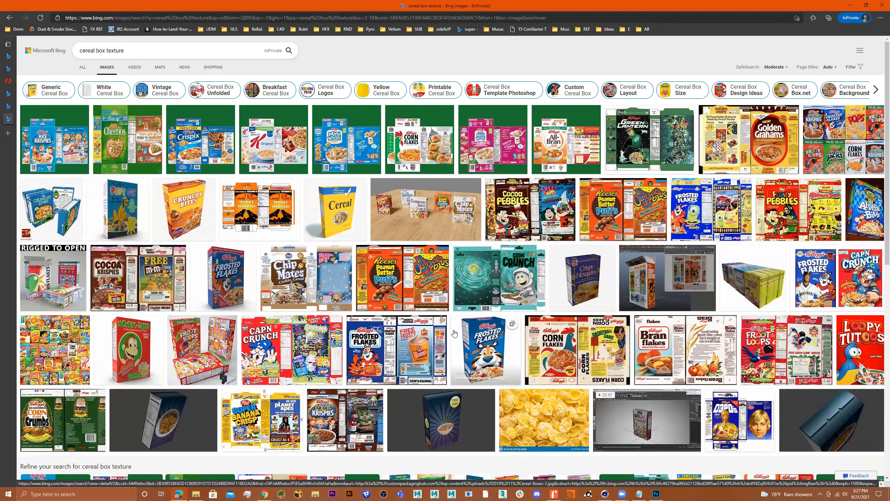
pyautogui.scroll(-2, 454, 333)
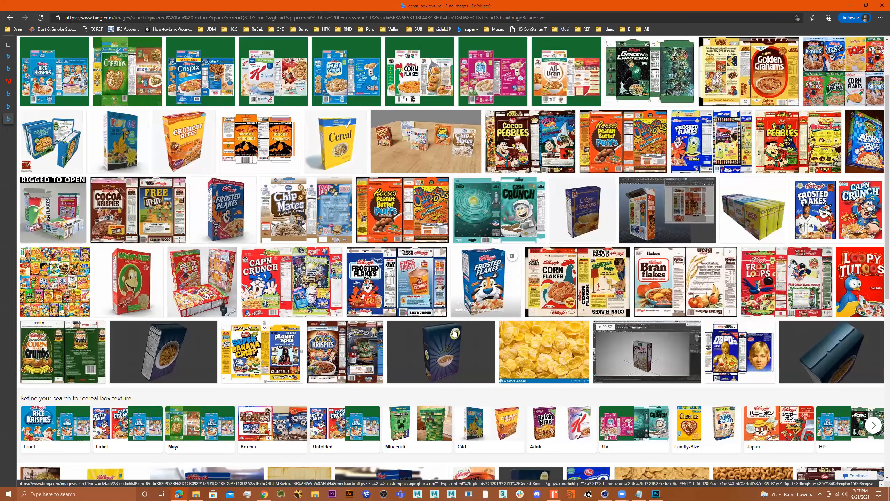
pyautogui.scroll(-10, 455, 333)
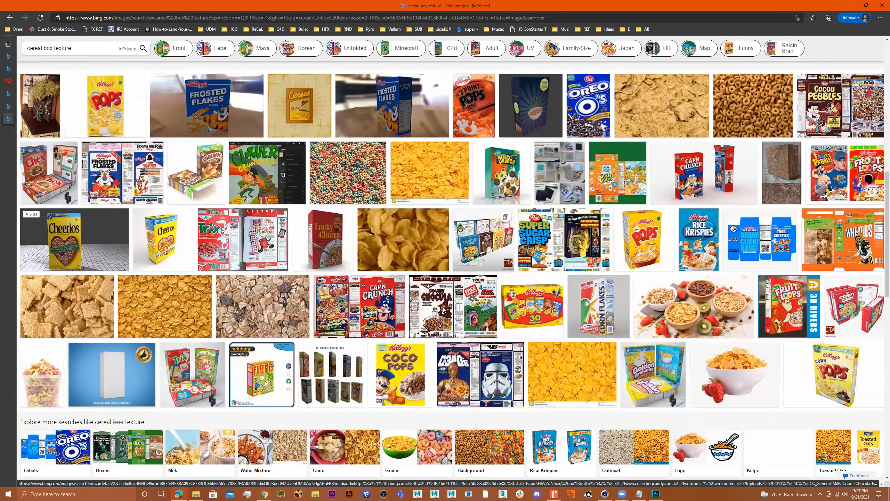
pyautogui.scroll(12, 70, 118)
# Step: Refine the search to 'cereal box texture mr t' and filter to Extra large images
pyautogui.click(150, 52)
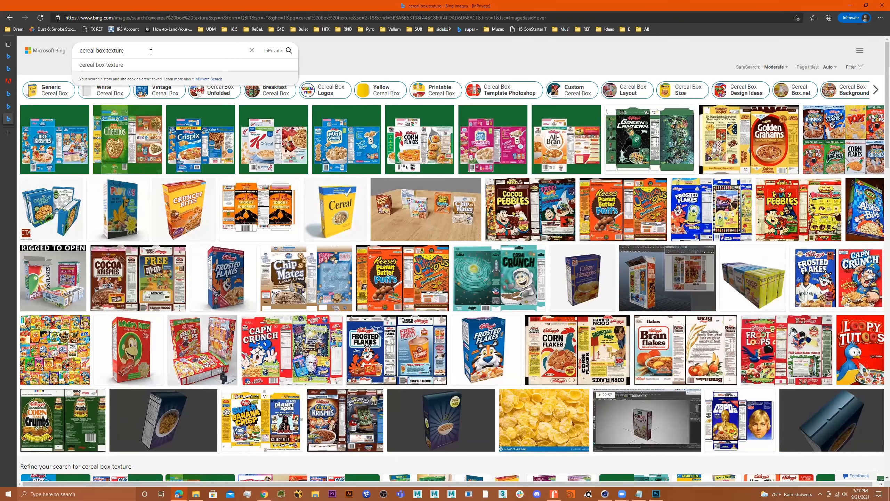
pyautogui.write('mt')
pyautogui.write(' t')
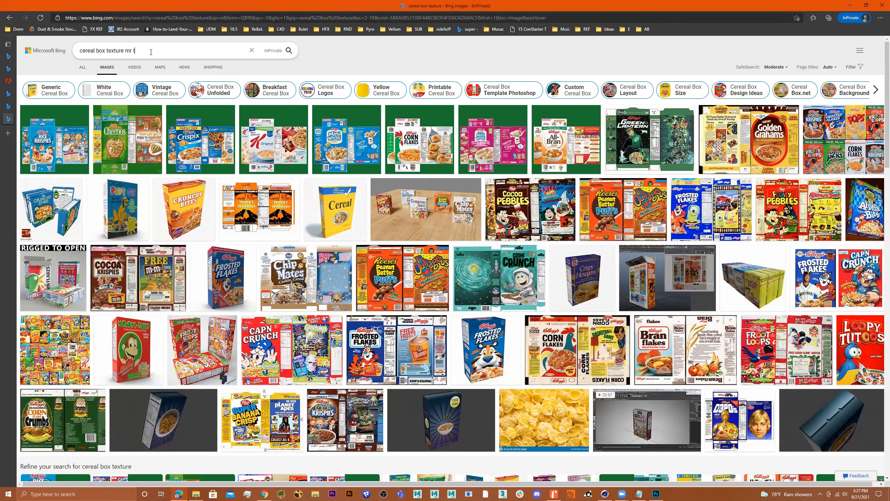
pyautogui.press('Return')
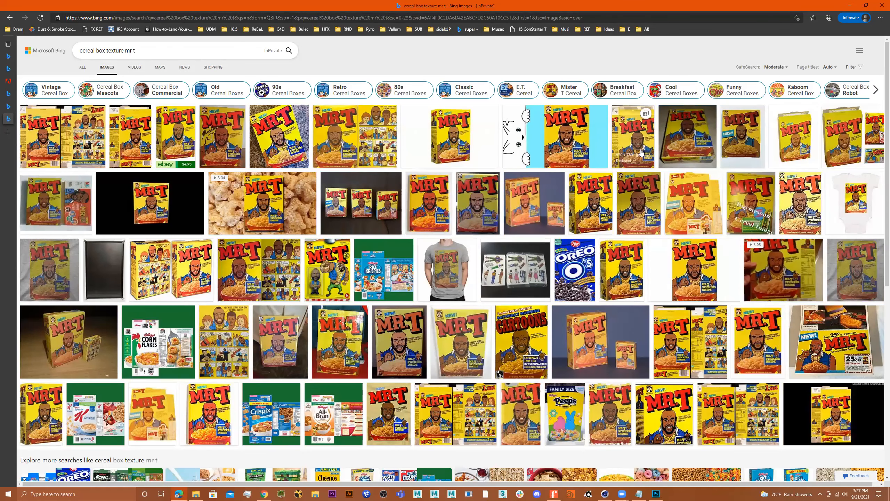
pyautogui.click(771, 391)
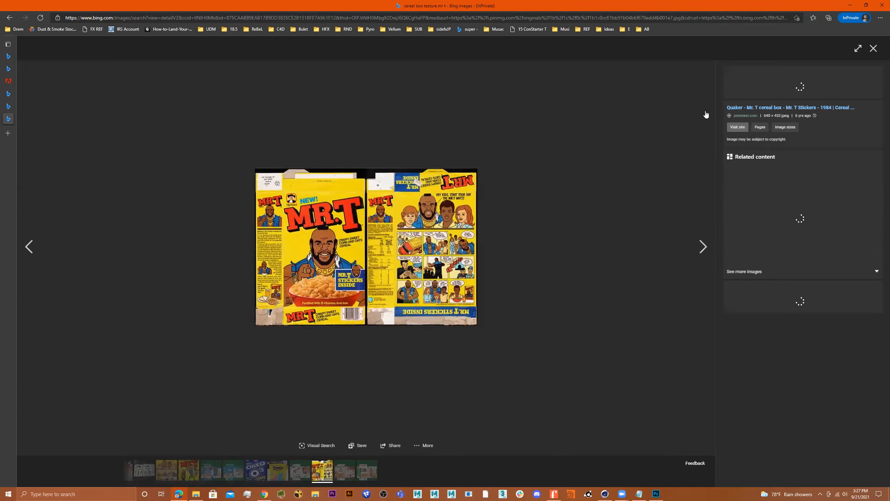
pyautogui.click(873, 49)
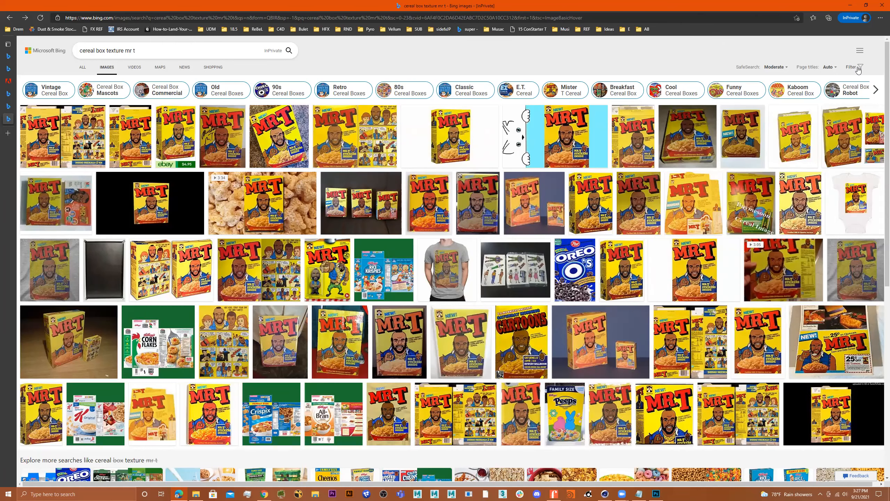
pyautogui.click(92, 82)
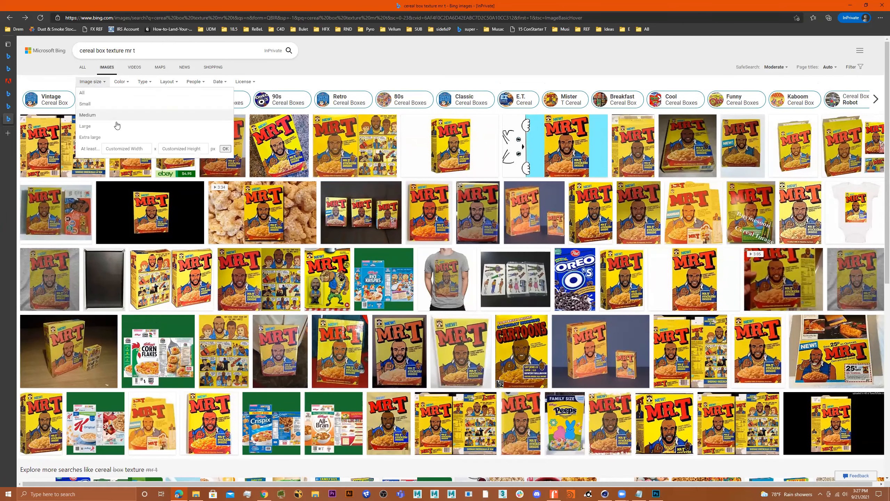
pyautogui.click(111, 136)
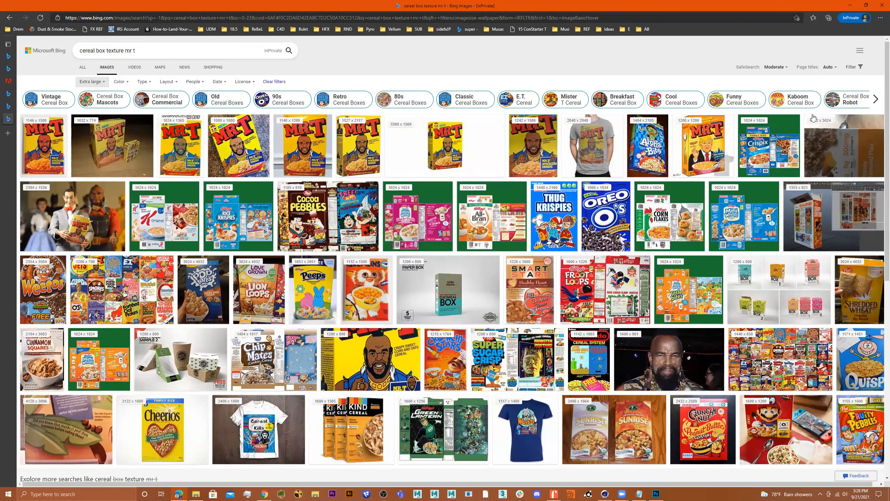
# Step: Filter the results to Large images and open the flattened Mr. T cereal box image
pyautogui.scroll(-2, 691, 169)
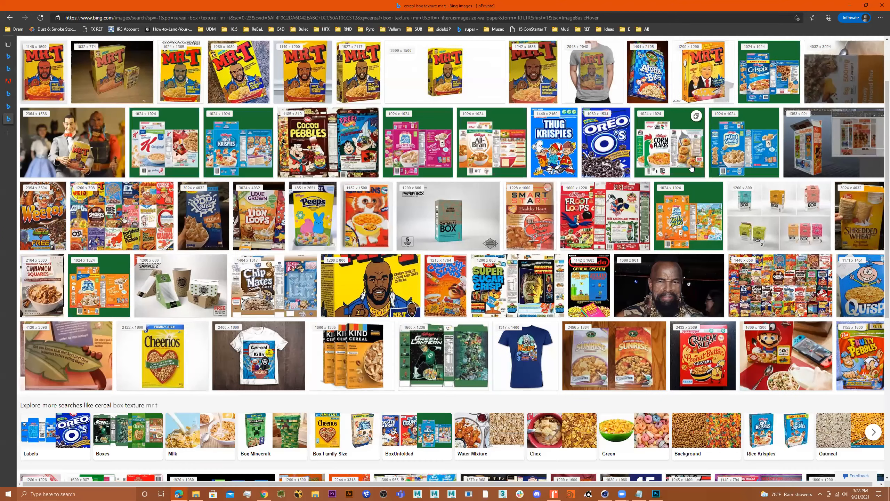
pyautogui.scroll(-5, 692, 168)
pyautogui.scroll(-2, 696, 166)
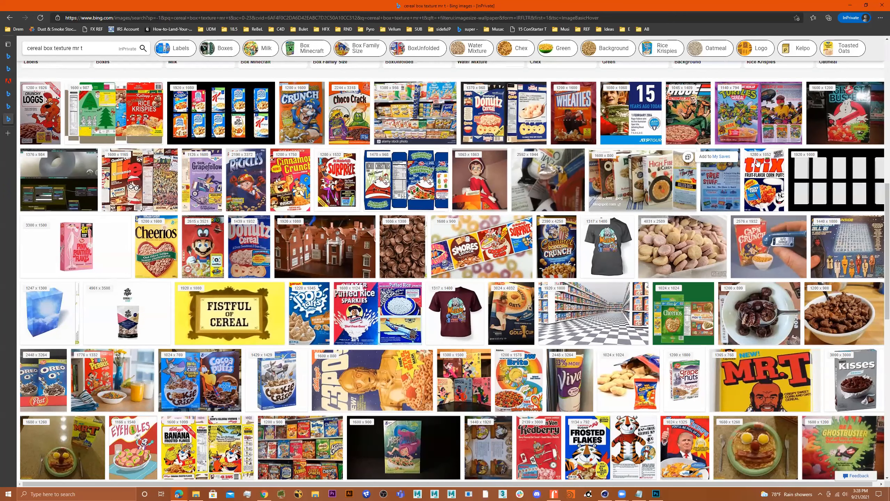
pyautogui.scroll(12, 860, 68)
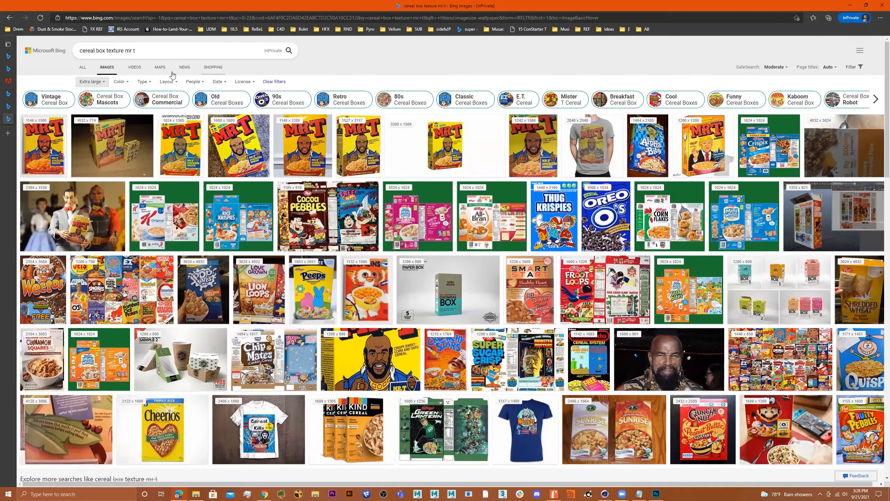
pyautogui.click(91, 82)
pyautogui.click(86, 127)
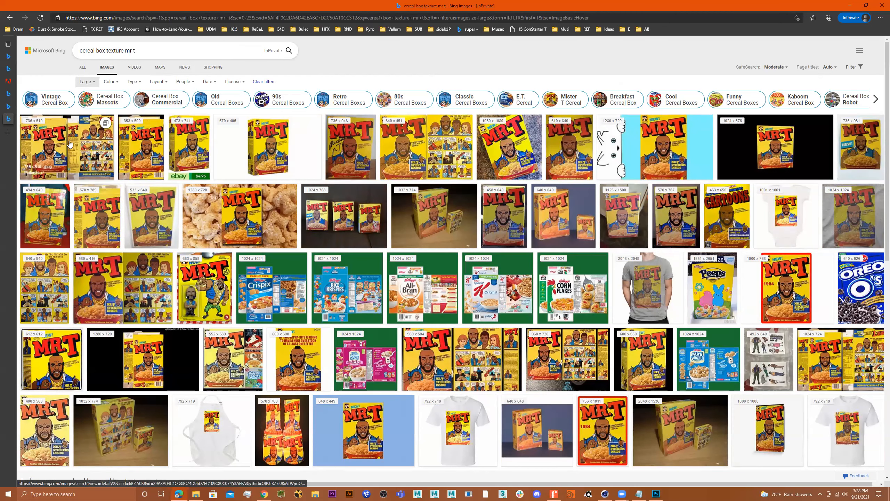
pyautogui.click(32, 134)
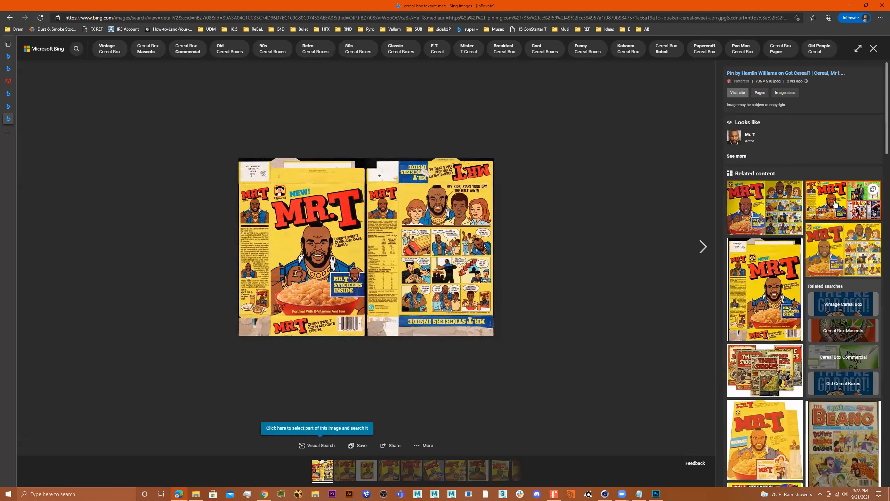
pyautogui.click(821, 212)
pyautogui.click(873, 49)
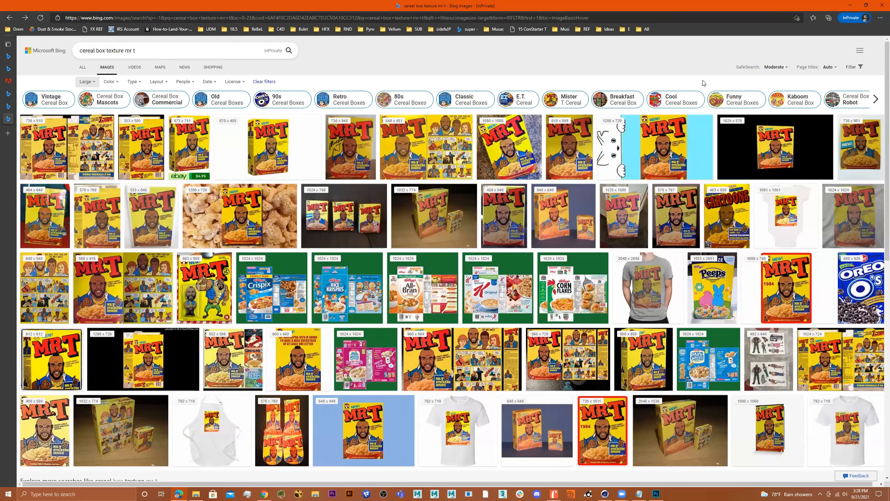
pyautogui.click(61, 149)
# Step: Save the box image as mrTcerealTex.jpg in Image_Processing_WORK and minimize Edge
pyautogui.rightClick(409, 255)
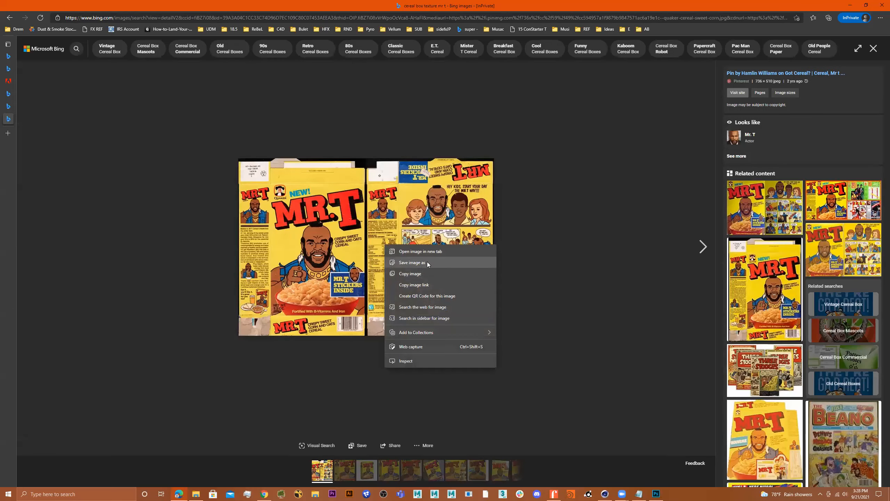
pyautogui.click(411, 262)
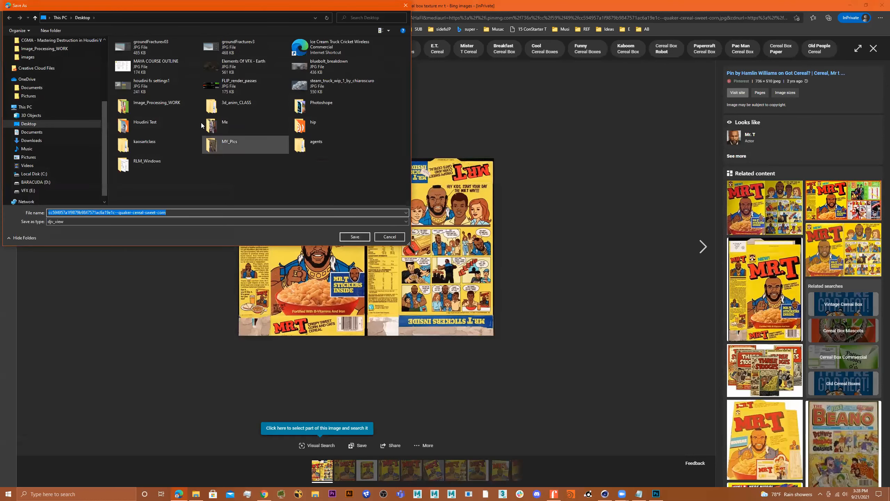
pyautogui.doubleClick(165, 106)
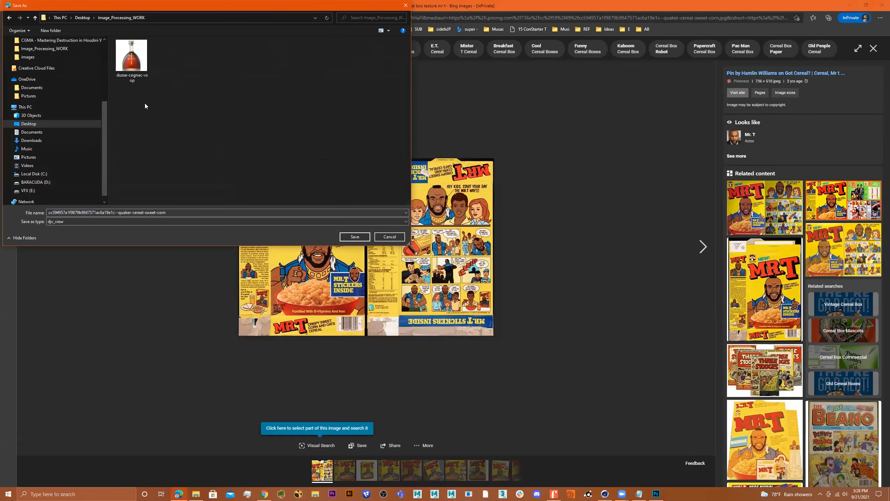
pyautogui.click(166, 212)
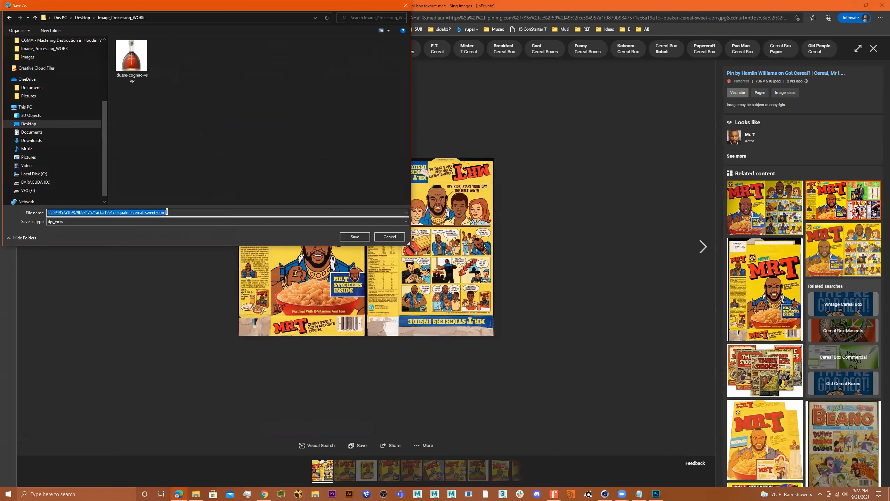
pyautogui.write('mrTcer')
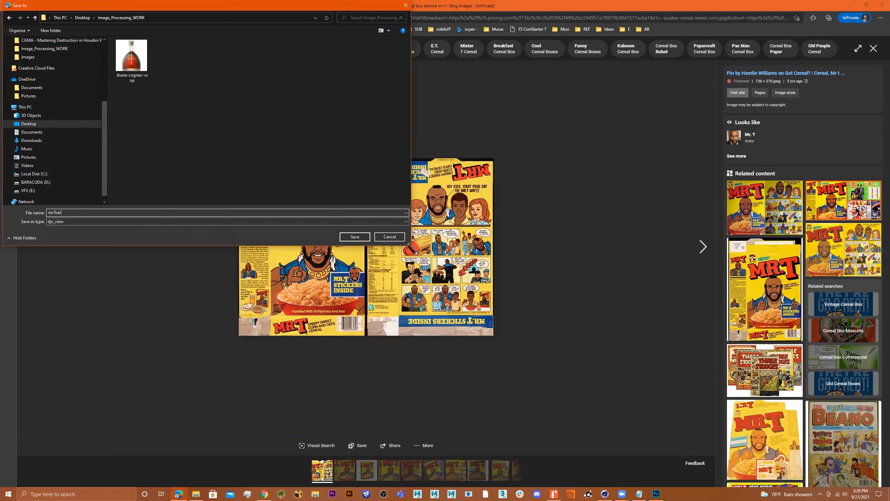
pyautogui.write('ealTex')
pyautogui.press('Return')
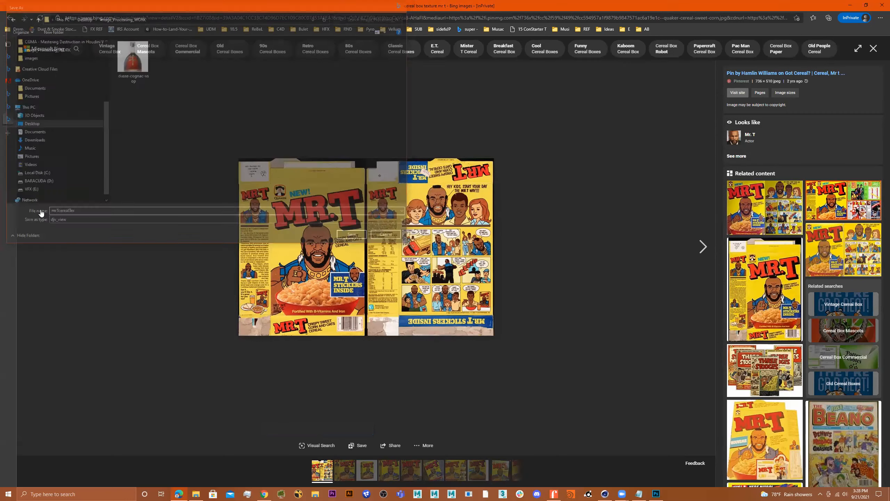
pyautogui.click(849, 5)
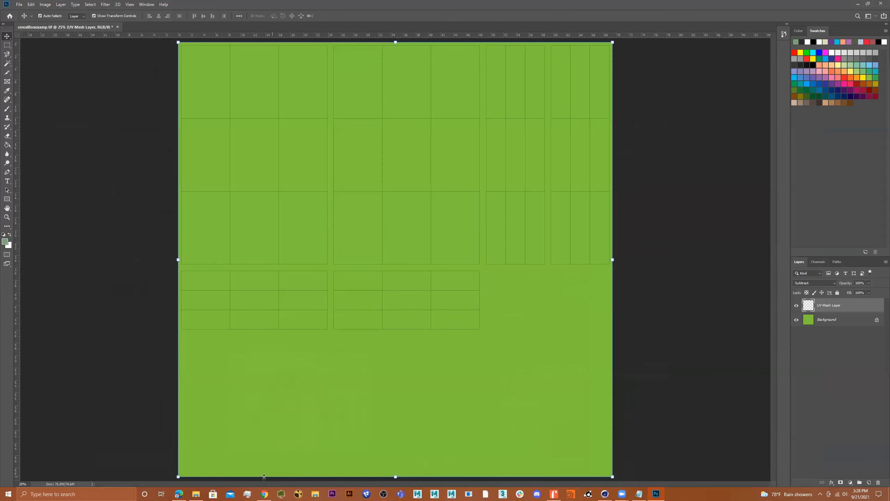
# Step: Drag mrTcerealTex.jpg onto the canvas, scale it up to about 593% and reposition it
pyautogui.click(196, 494)
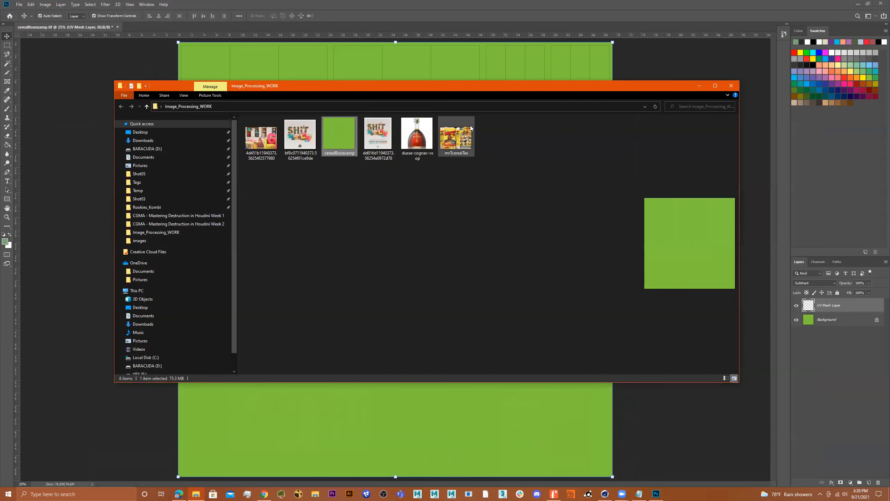
pyautogui.moveTo(456, 139); pyautogui.dragTo(475, 428)
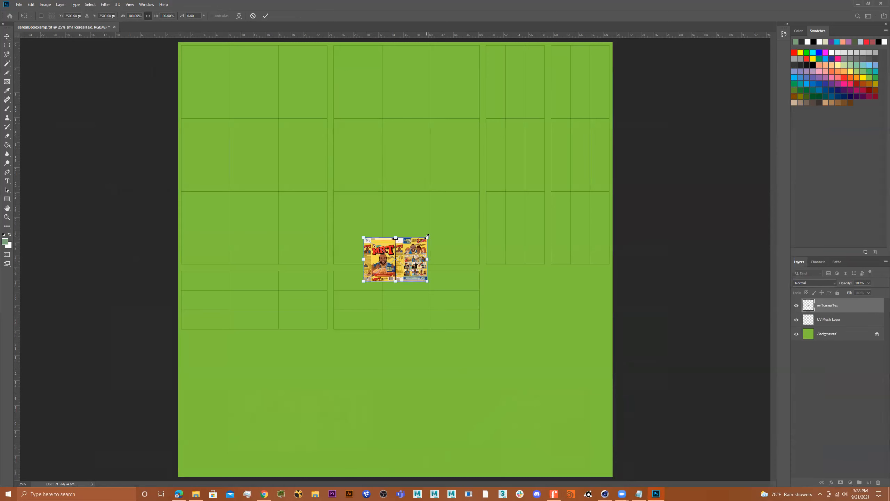
pyautogui.moveTo(428, 235); pyautogui.dragTo(559, 145)
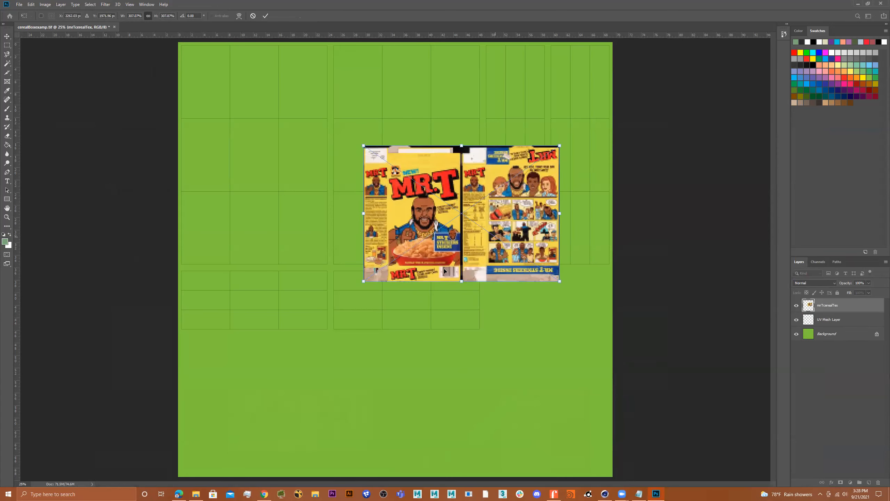
pyautogui.moveTo(363, 281); pyautogui.dragTo(198, 397)
pyautogui.press('Return')
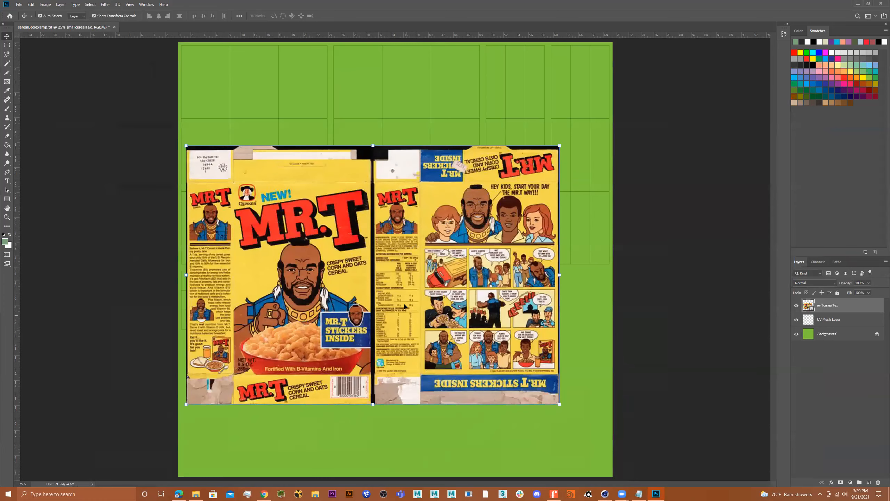
pyautogui.moveTo(426, 289); pyautogui.dragTo(441, 252)
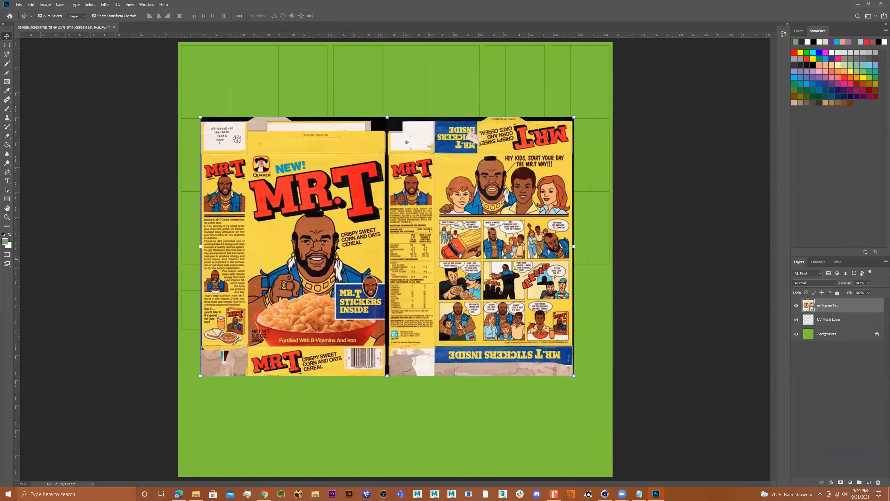
# Step: Marquee the box's front panel, copy it to Layer 1, and hide mrTcerealTex
pyautogui.click(6, 45)
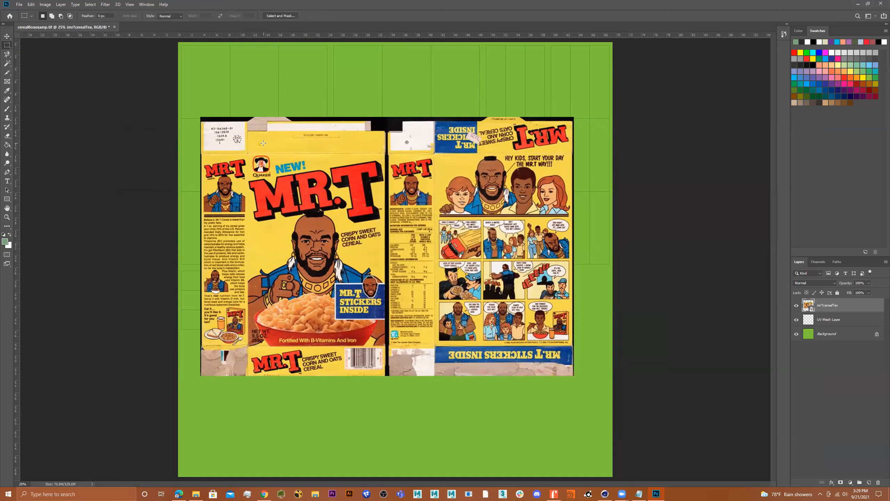
pyautogui.moveTo(247, 154); pyautogui.dragTo(386, 344)
pyautogui.rightClick(346, 233)
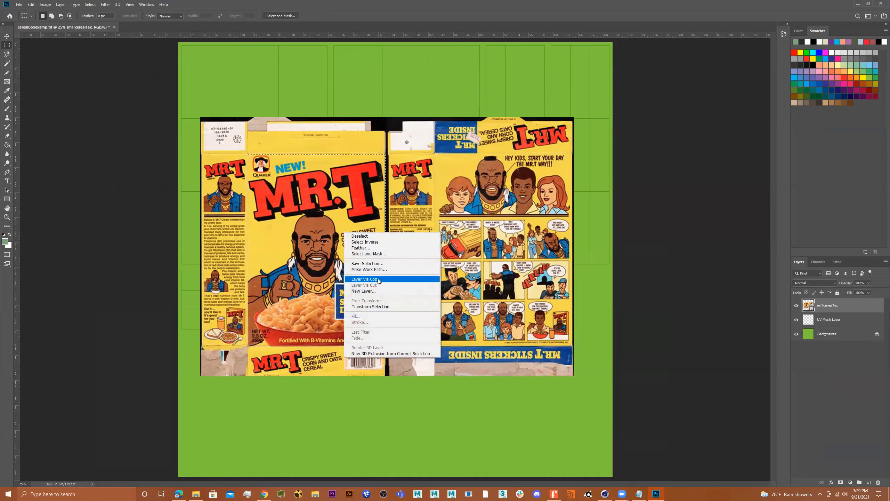
pyautogui.click(365, 278)
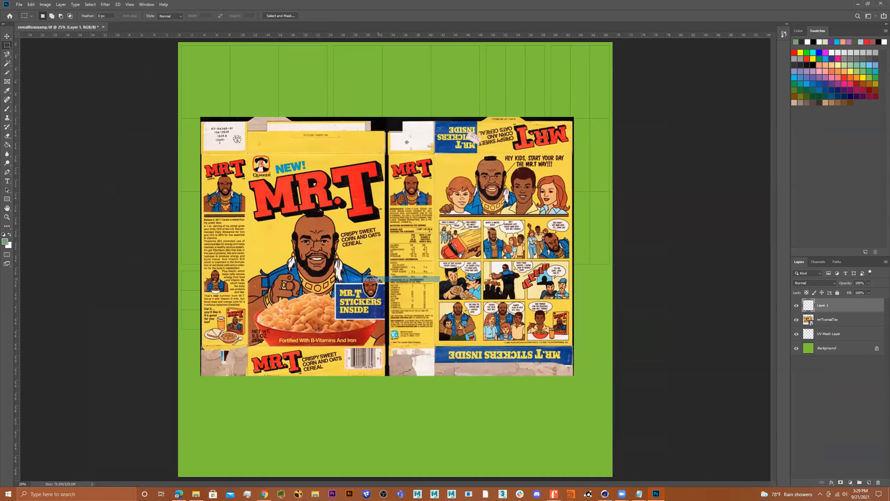
pyautogui.click(796, 320)
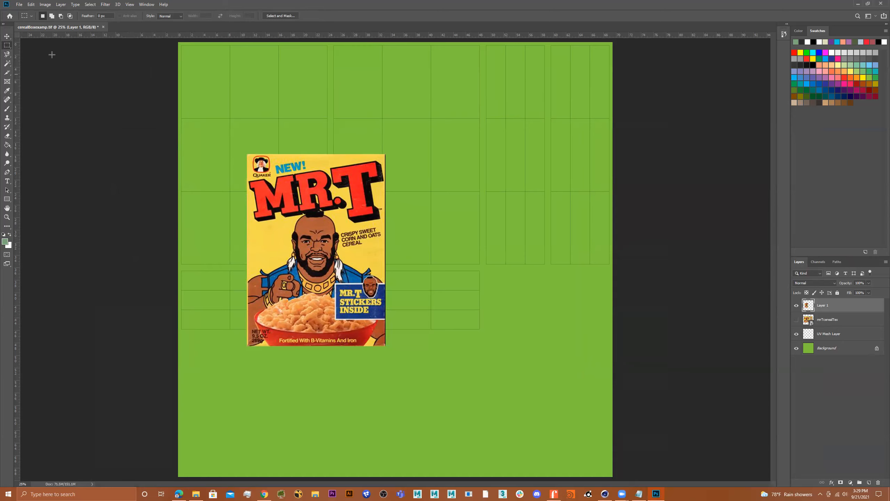
# Step: Move the front panel onto the top-middle UV cell, roughly scale it and set opacity to 52%
pyautogui.click(6, 36)
pyautogui.moveTo(319, 241); pyautogui.dragTo(414, 169)
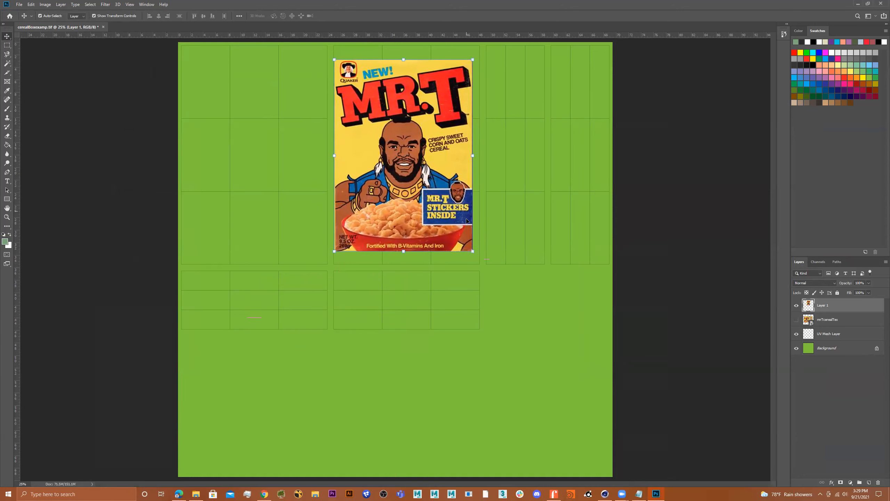
pyautogui.moveTo(473, 252); pyautogui.dragTo(490, 275)
pyautogui.moveTo(491, 166)
pyautogui.mouseDown()
pyautogui.moveTo(566, 172)
pyautogui.moveTo(443, 173)
pyautogui.moveTo(482, 180)
pyautogui.mouseUp()
pyautogui.moveTo(402, 163); pyautogui.dragTo(402, 152)
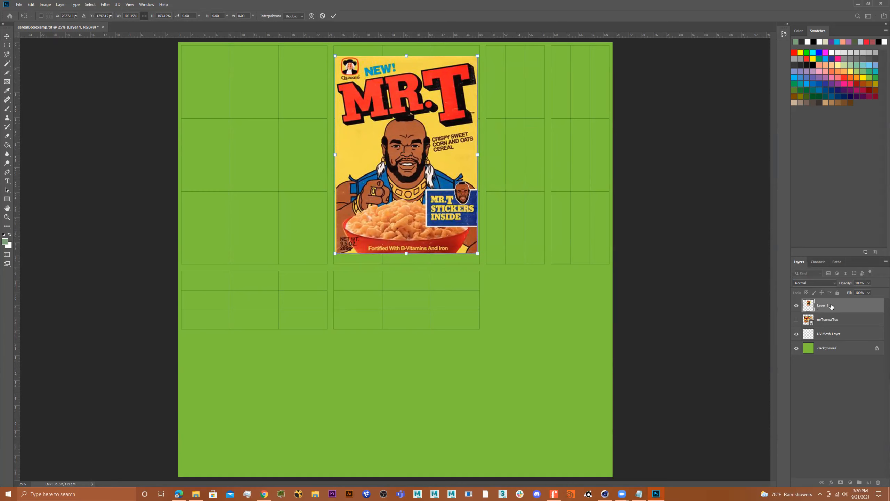
pyautogui.click(870, 283)
pyautogui.click(854, 292)
# Step: Stretch the front panel's edges to fill the cell, commit, and show mrTcerealTex again
pyautogui.moveTo(428, 139)
pyautogui.mouseDown()
pyautogui.moveTo(417, 137)
pyautogui.moveTo(429, 136)
pyautogui.mouseUp()
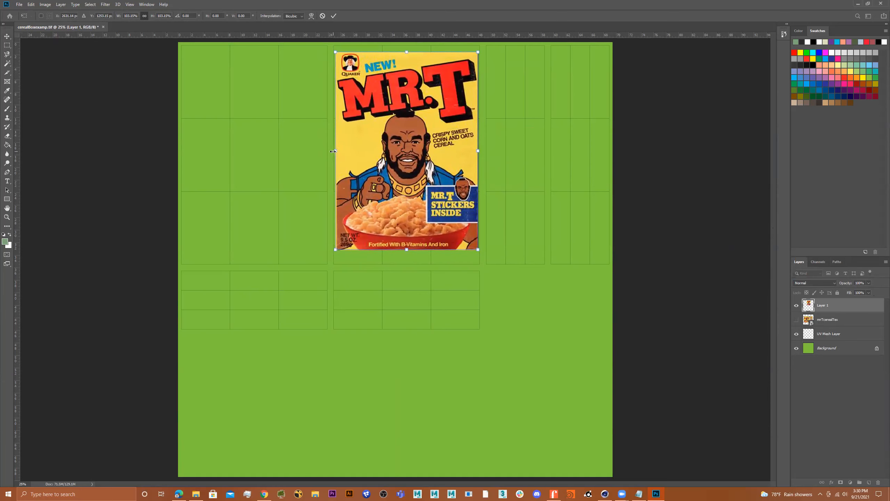
pyautogui.moveTo(332, 151); pyautogui.dragTo(331, 150)
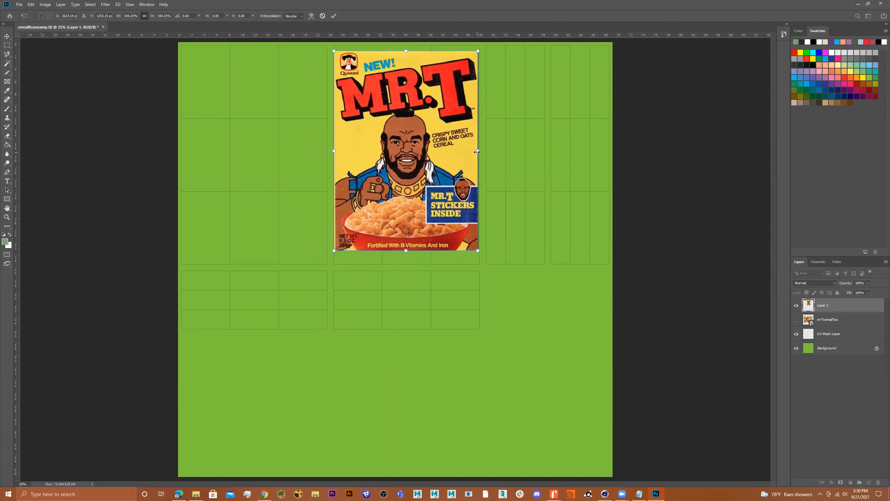
pyautogui.moveTo(478, 152); pyautogui.dragTo(480, 151)
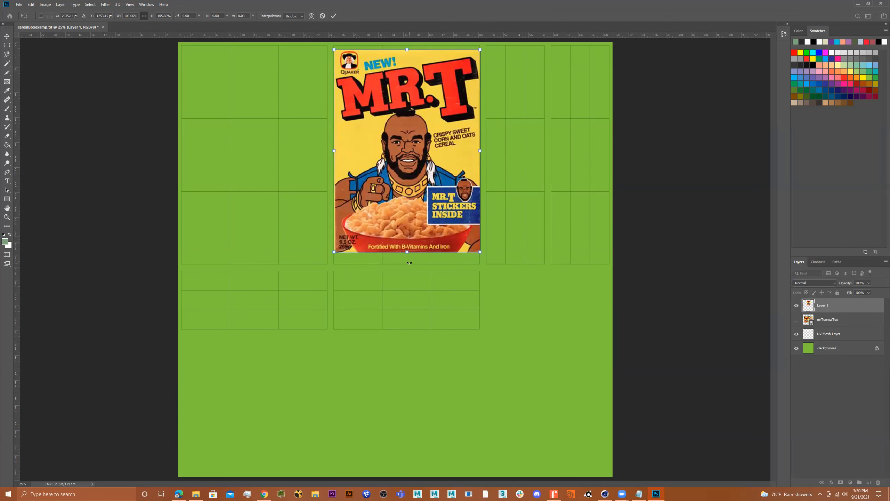
pyautogui.moveTo(407, 250); pyautogui.dragTo(407, 263)
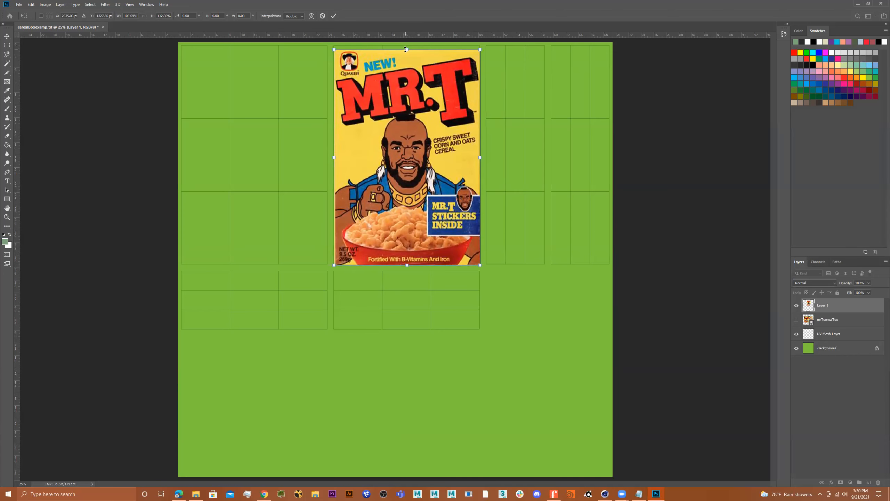
pyautogui.moveTo(408, 49); pyautogui.dragTo(407, 42)
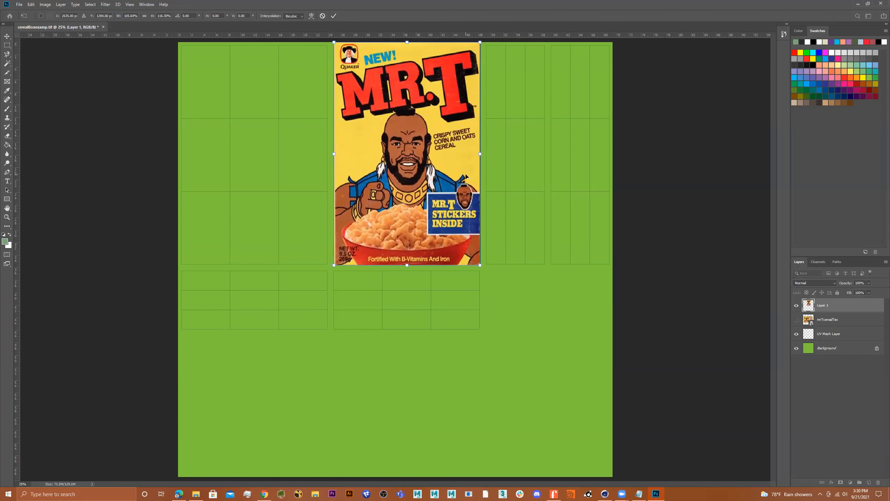
pyautogui.press('Return')
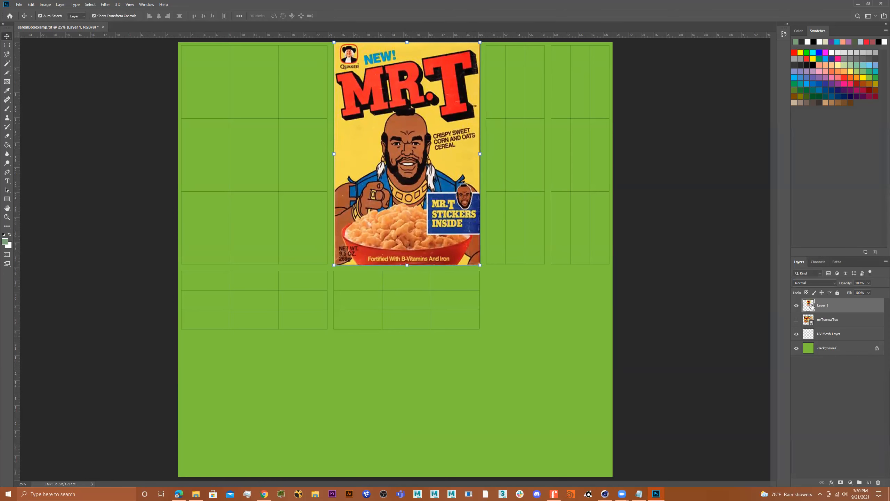
pyautogui.click(796, 321)
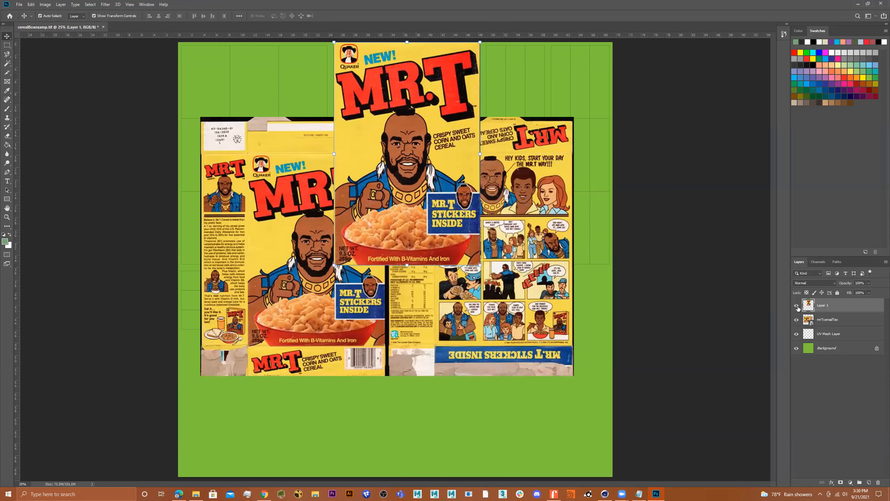
# Step: Hide Layer 1 and rename it 'Layer front'
pyautogui.click(796, 305)
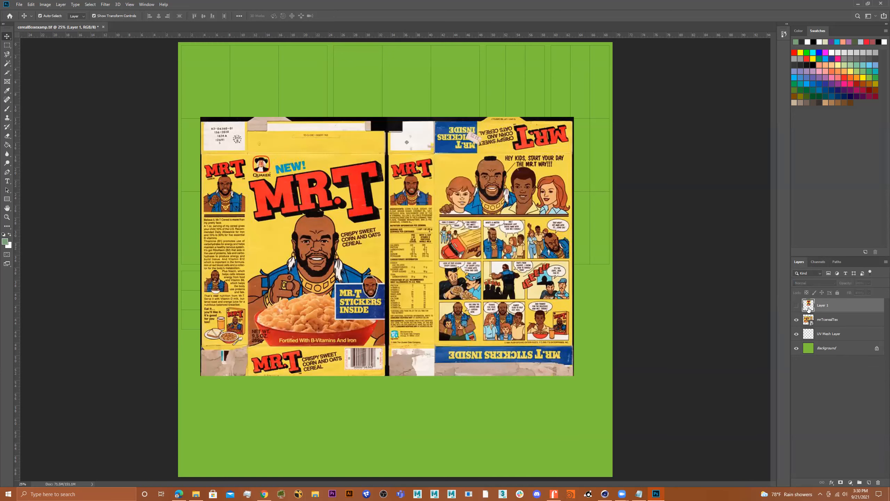
pyautogui.doubleClick(829, 305)
pyautogui.press('BackSpace')
pyautogui.press('Return')
# Step: Marquee the back comic panel and try putting it on a new layer, then undo the attempt
pyautogui.click(7, 45)
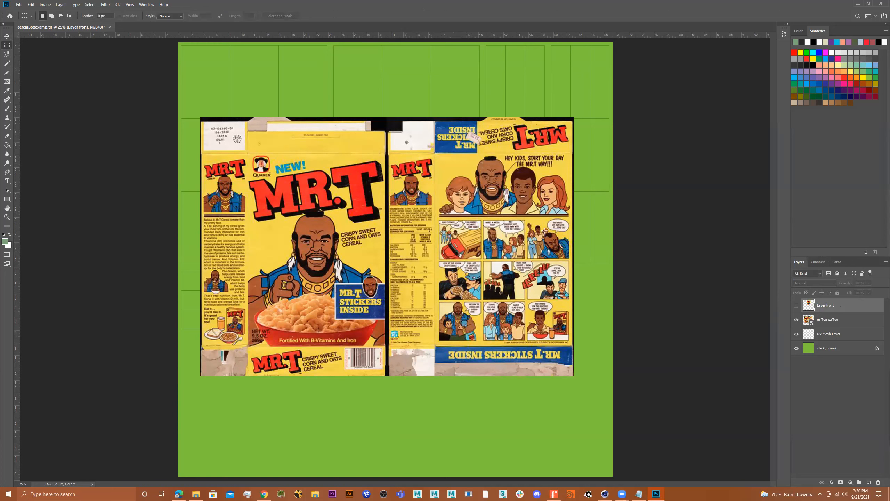
pyautogui.moveTo(433, 154); pyautogui.dragTo(573, 343)
pyautogui.rightClick(516, 246)
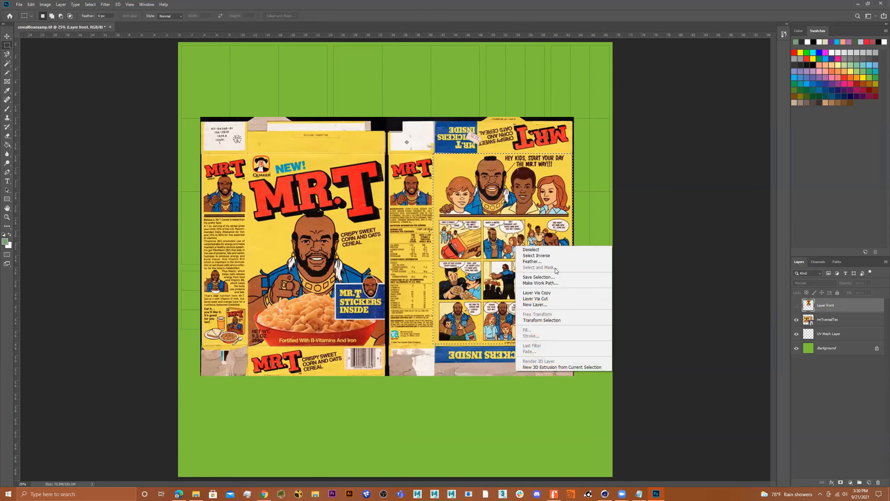
pyautogui.click(557, 299)
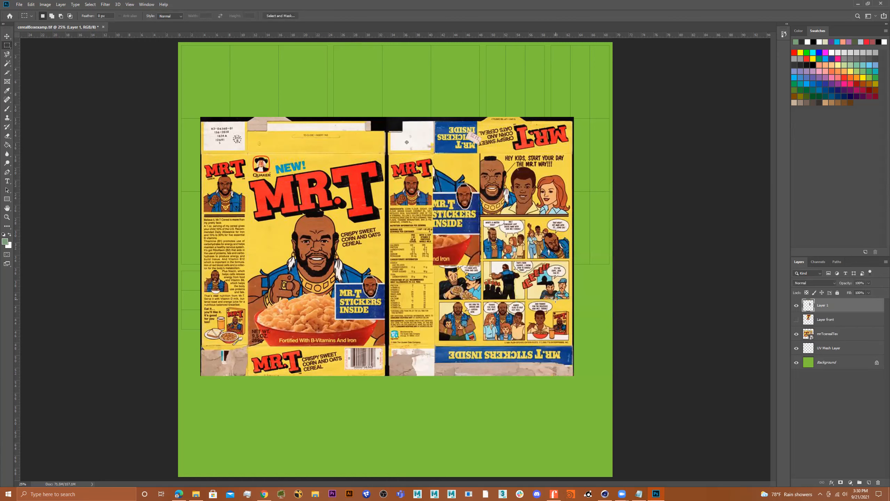
pyautogui.hotkey('ctrl', 'z')
pyautogui.rightClick(537, 278)
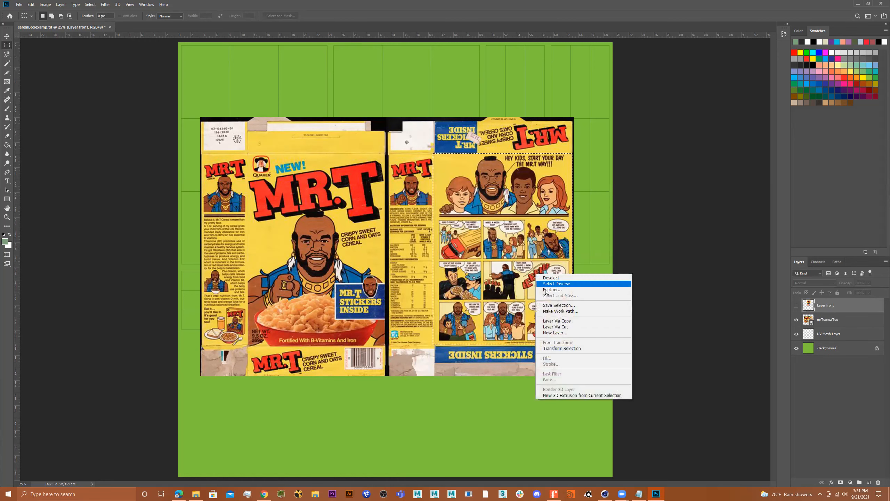
pyautogui.click(563, 321)
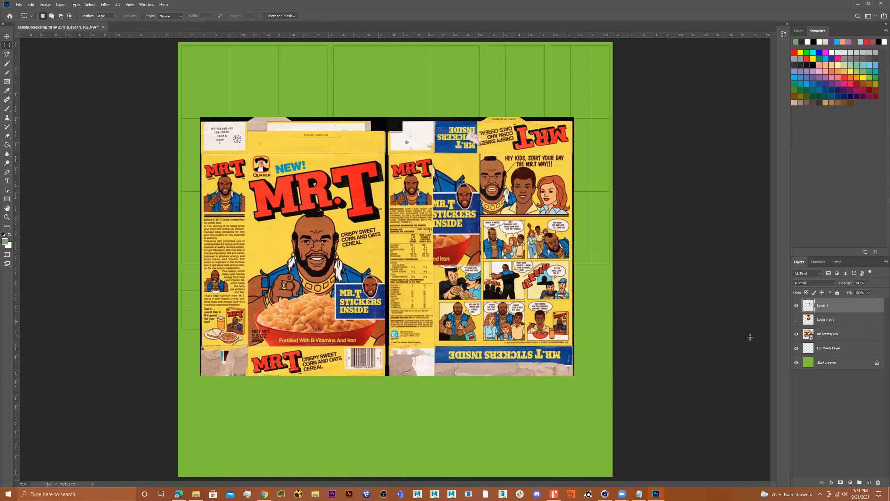
pyautogui.click(796, 334)
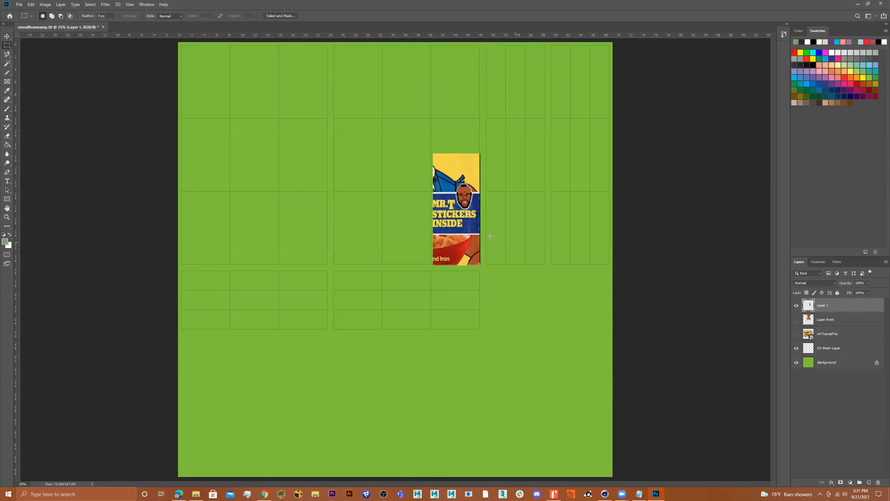
pyautogui.hotkey('ctrl', 'z')
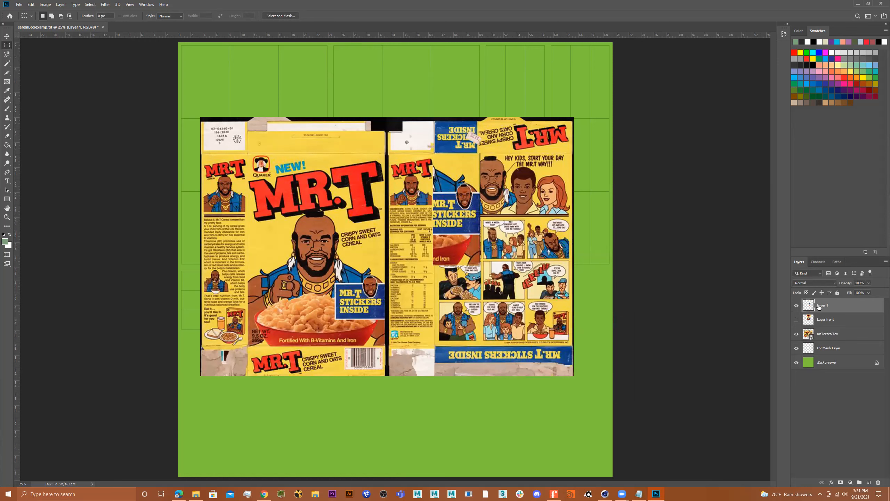
pyautogui.press('Delete')
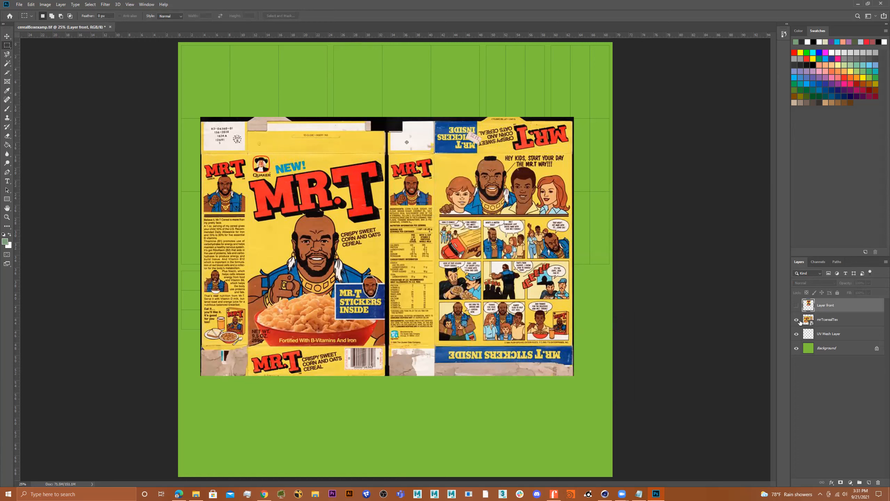
# Step: Copy the back comic panel from mrTcerealTex onto its own layer and hide the full texture
pyautogui.click(811, 319)
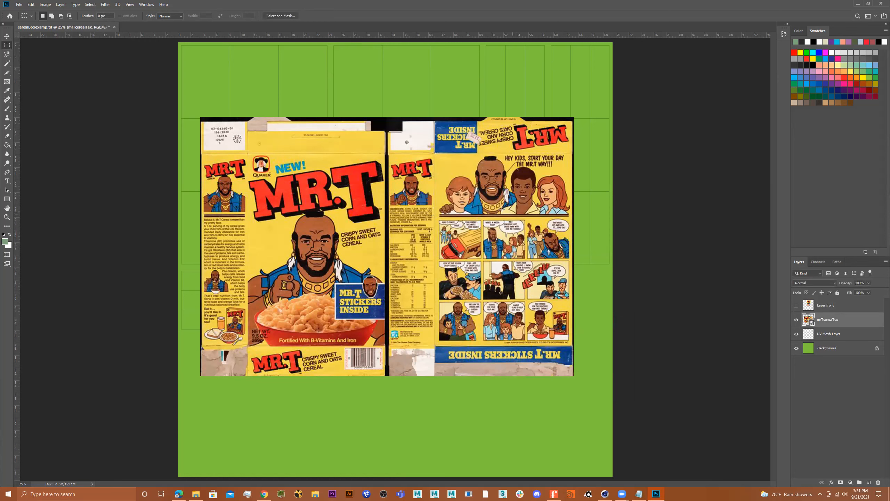
pyautogui.moveTo(433, 152); pyautogui.dragTo(573, 342)
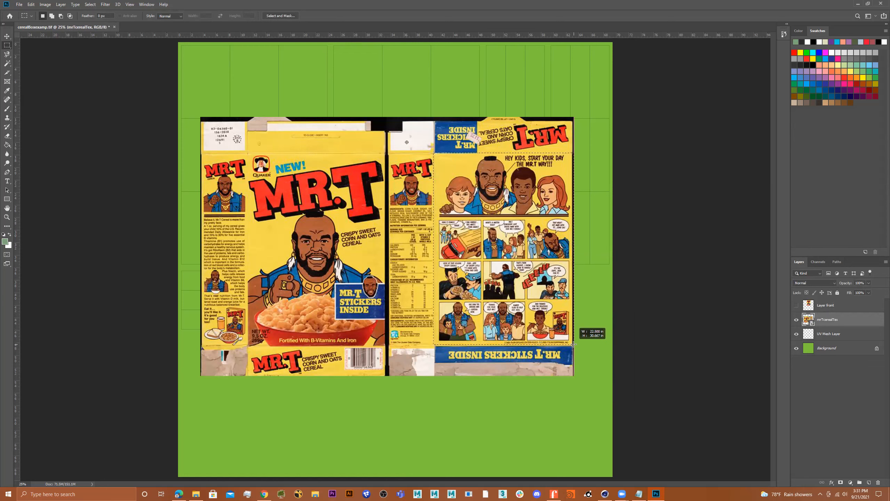
pyautogui.rightClick(487, 237)
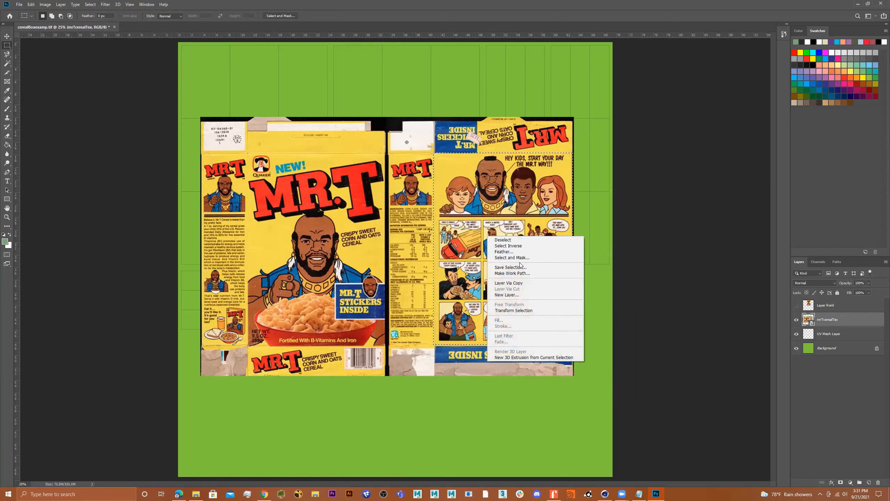
pyautogui.click(511, 282)
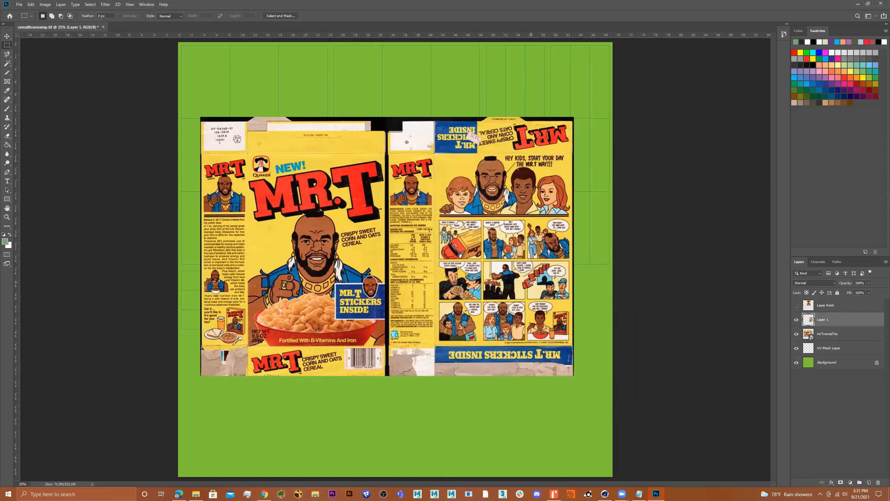
pyautogui.click(796, 334)
pyautogui.click(7, 38)
# Step: Move and stretch the comic panel to fill the top-left UV region
pyautogui.moveTo(522, 254); pyautogui.dragTo(275, 157)
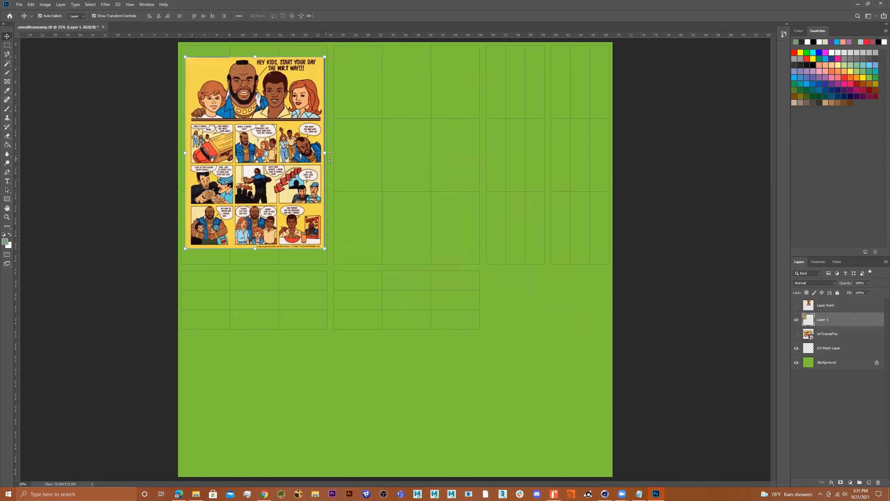
pyautogui.moveTo(323, 151)
pyautogui.mouseDown()
pyautogui.moveTo(298, 154)
pyautogui.moveTo(327, 154)
pyautogui.mouseUp()
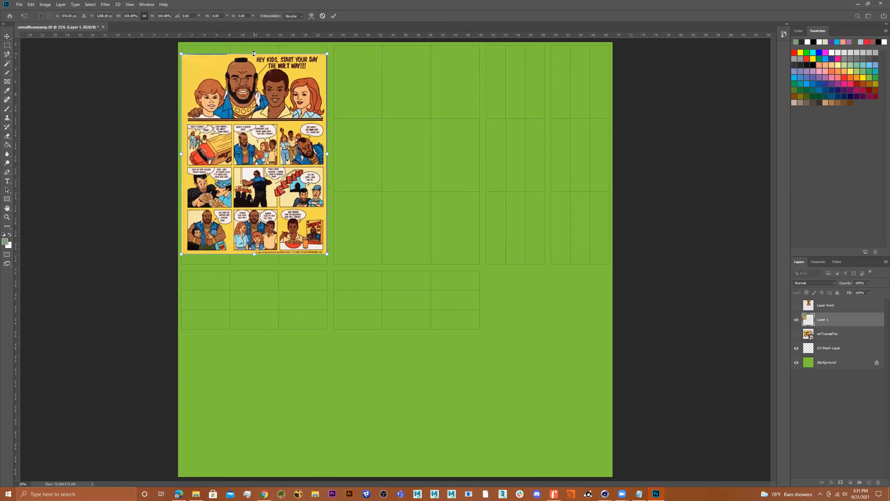
pyautogui.moveTo(254, 53); pyautogui.dragTo(255, 42)
pyautogui.moveTo(254, 251); pyautogui.dragTo(255, 264)
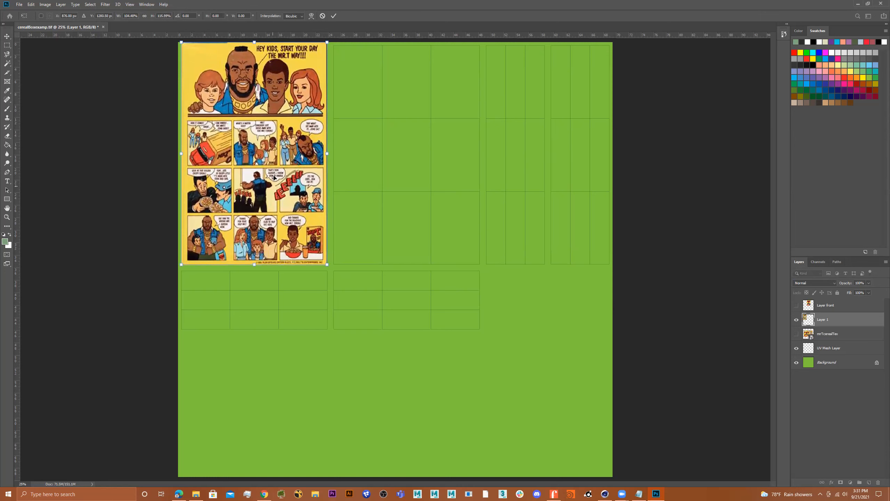
pyautogui.press('Return')
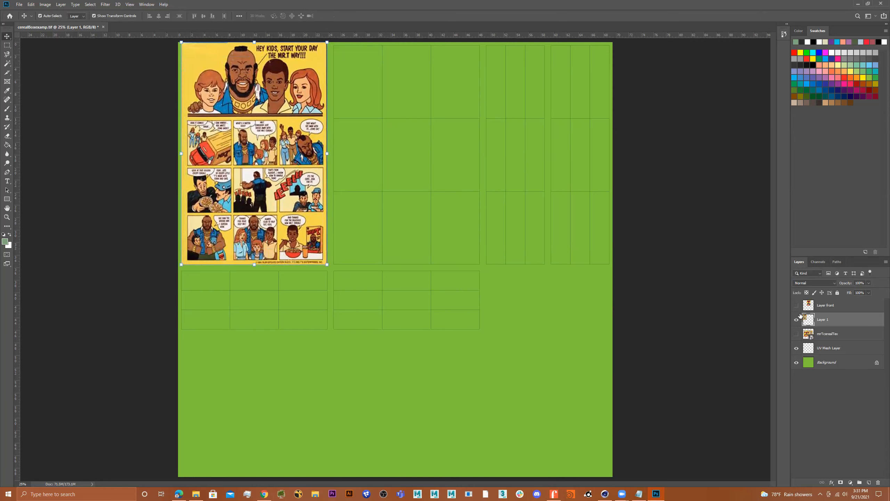
# Step: Rename the comic panel layer to 'Layer back'
pyautogui.doubleClick(829, 319)
pyautogui.write('Layer back')
pyautogui.press('Return')
# Step: Hide Layer back, show mrTcerealTex and marquee its narrow side panel, keeping mrTcerealTex active
pyautogui.click(796, 320)
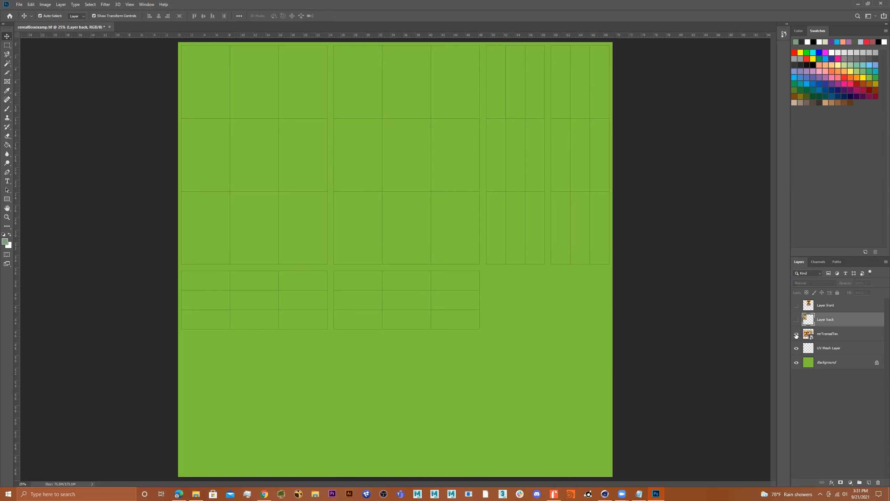
pyautogui.click(796, 334)
pyautogui.click(7, 45)
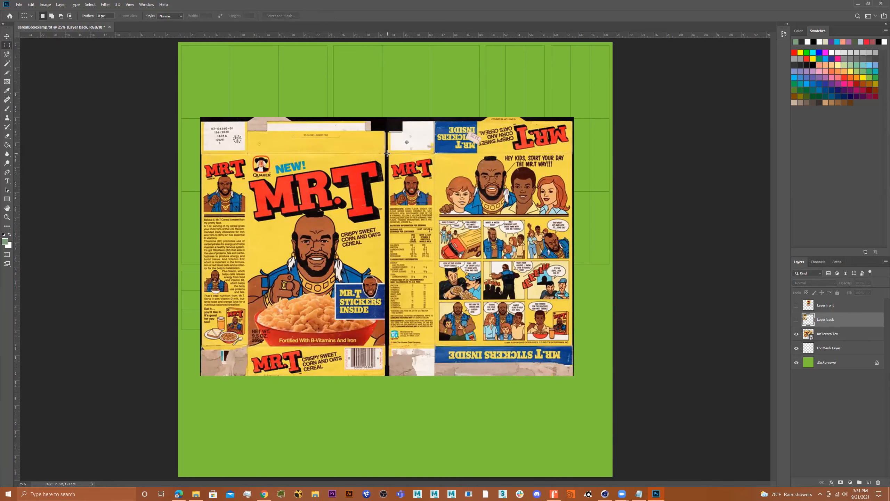
pyautogui.moveTo(389, 154); pyautogui.dragTo(435, 346)
pyautogui.rightClick(417, 266)
pyautogui.click(447, 313)
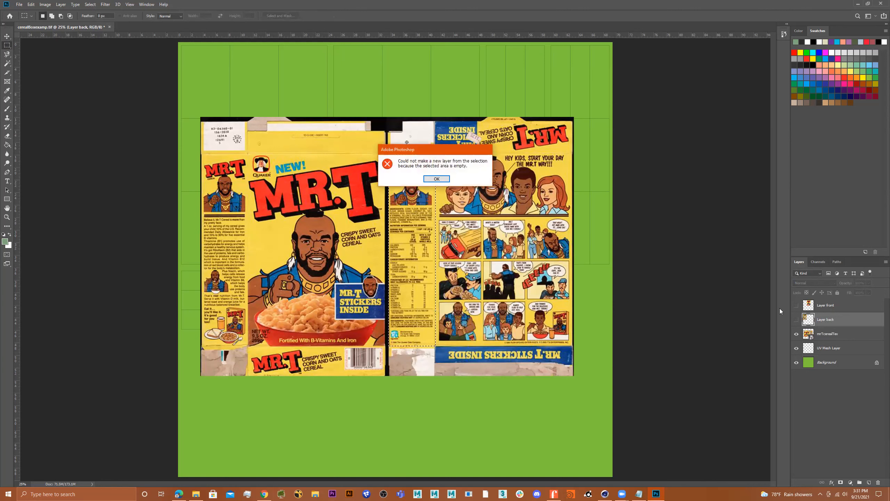
pyautogui.click(437, 179)
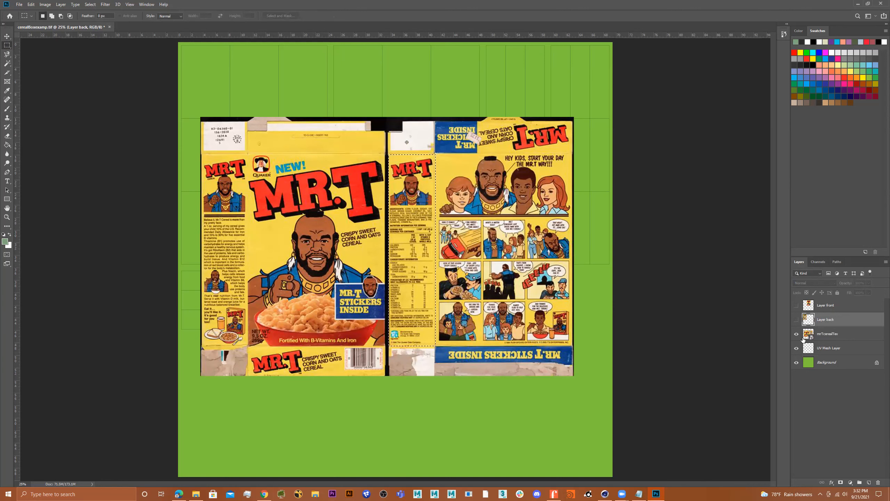
pyautogui.click(834, 335)
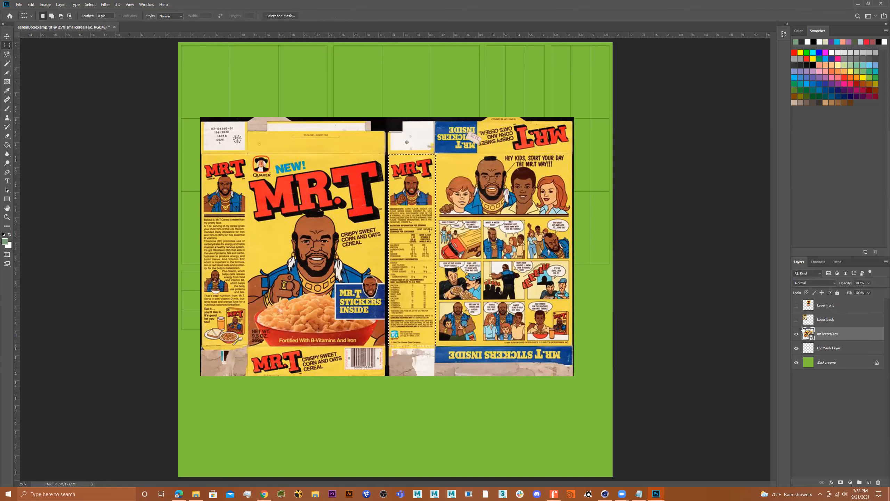
# Step: Copy the selected side panel onto a new layer and hide mrTcerealTex
pyautogui.rightClick(410, 214)
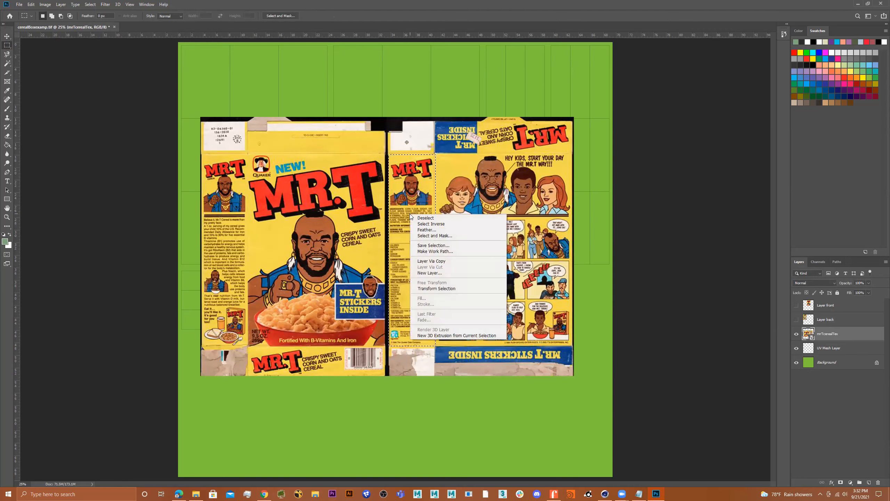
pyautogui.click(449, 263)
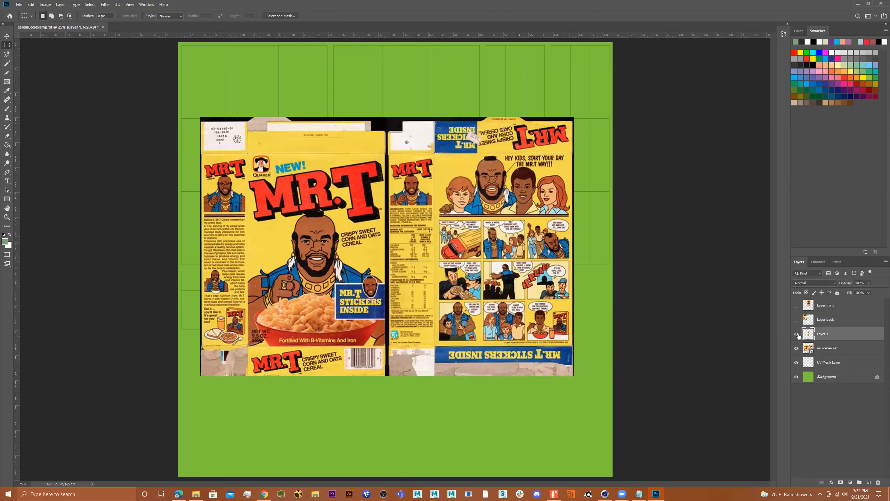
pyautogui.click(796, 348)
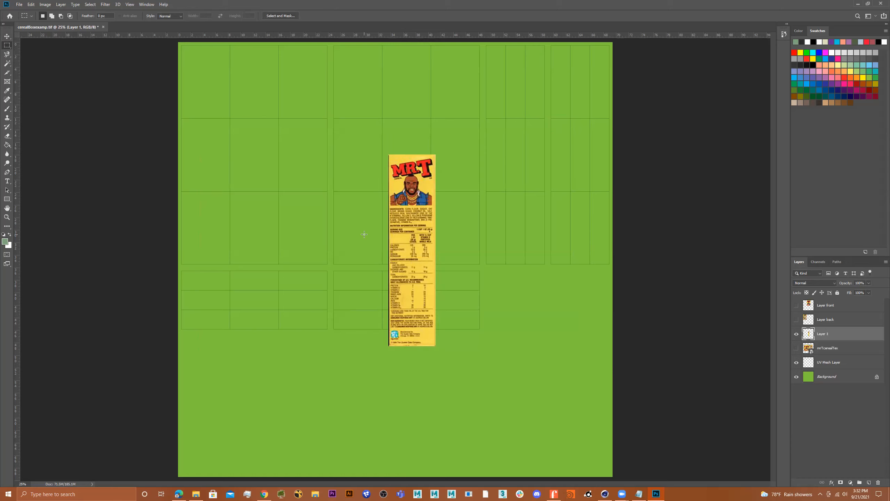
# Step: Move and stretch the side panel into the tall UV strip near the top-right
pyautogui.press('v')
pyautogui.moveTo(412, 245); pyautogui.dragTo(516, 150)
pyautogui.moveTo(539, 58); pyautogui.dragTo(570, 41)
pyautogui.moveTo(518, 130); pyautogui.dragTo(545, 154)
pyautogui.moveTo(489, 154); pyautogui.dragTo(485, 154)
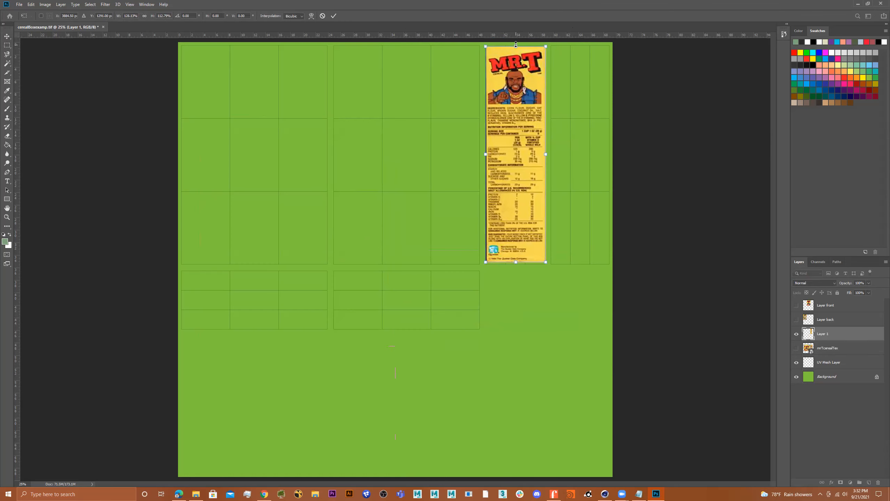
pyautogui.moveTo(515, 45); pyautogui.dragTo(515, 44)
pyautogui.moveTo(516, 260); pyautogui.dragTo(515, 266)
pyautogui.press('Return')
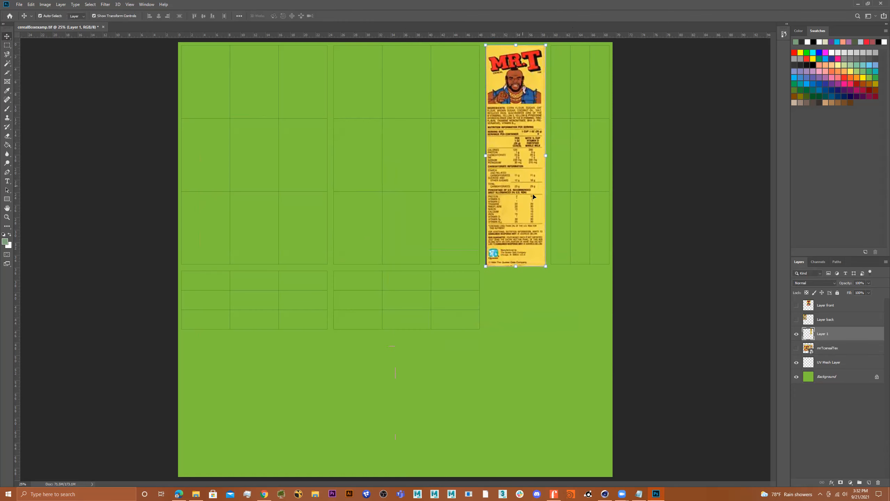
# Step: Rename the side panel layer to 'Layer sideA'
pyautogui.doubleClick(826, 334)
pyautogui.press('Return')
pyautogui.doubleClick(835, 334)
pyautogui.click(837, 416)
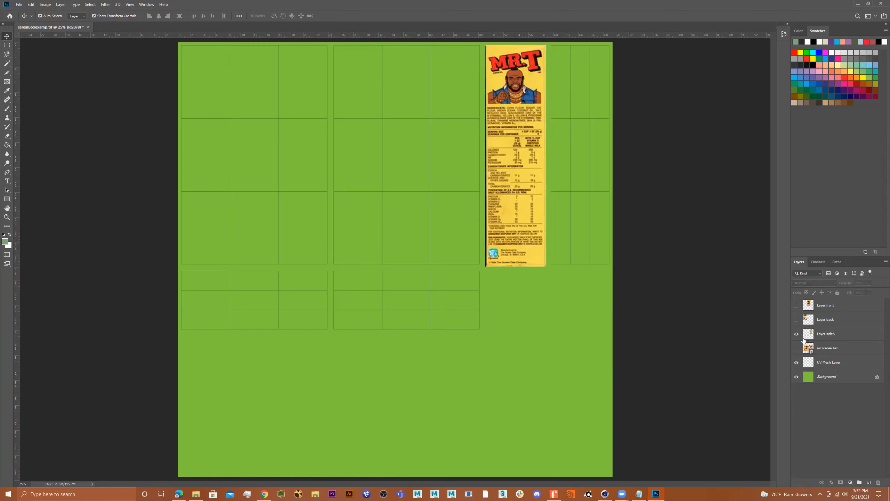
# Step: Hide Layer sideA, show mrTcerealTex, and copy the box's left side panel onto a new layer
pyautogui.click(796, 334)
pyautogui.click(796, 348)
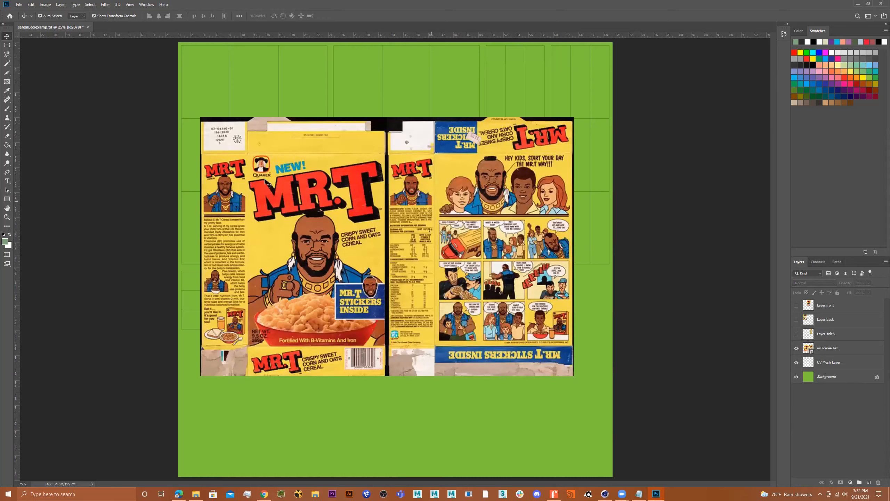
pyautogui.click(7, 45)
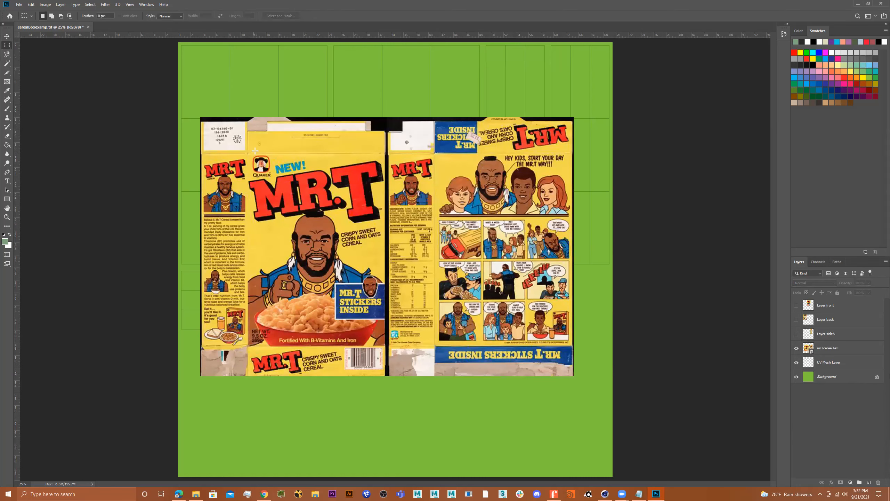
pyautogui.moveTo(247, 153); pyautogui.dragTo(201, 346)
pyautogui.rightClick(232, 216)
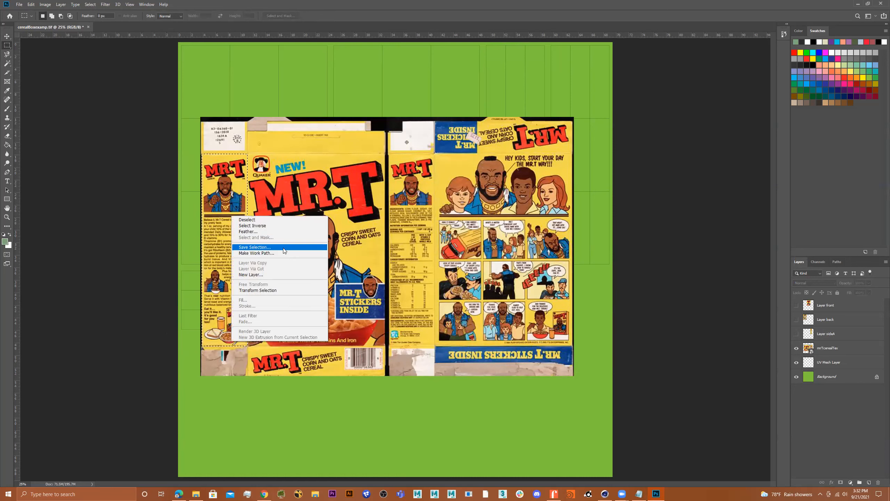
pyautogui.rightClick(204, 261)
pyautogui.click(844, 351)
pyautogui.click(844, 350)
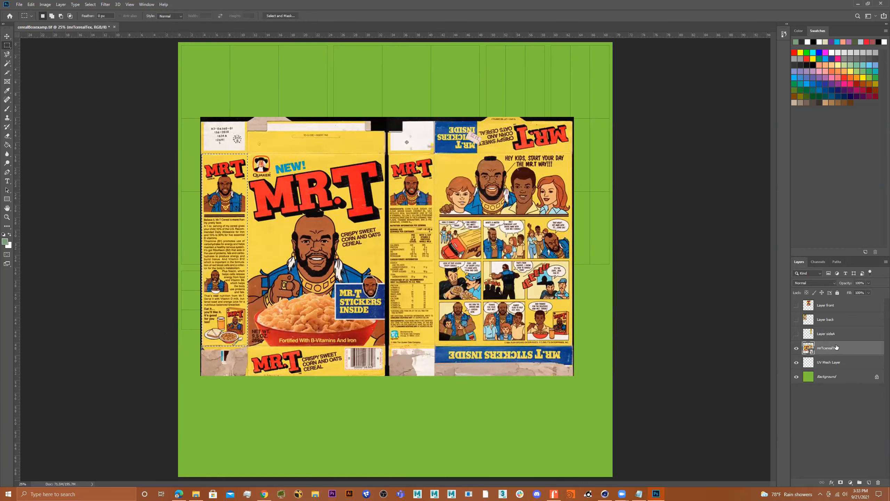
pyautogui.rightClick(209, 220)
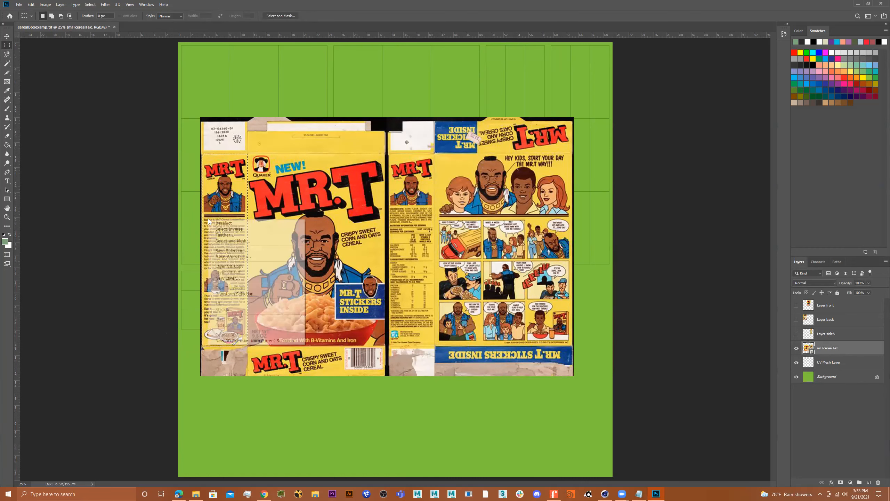
pyautogui.click(246, 267)
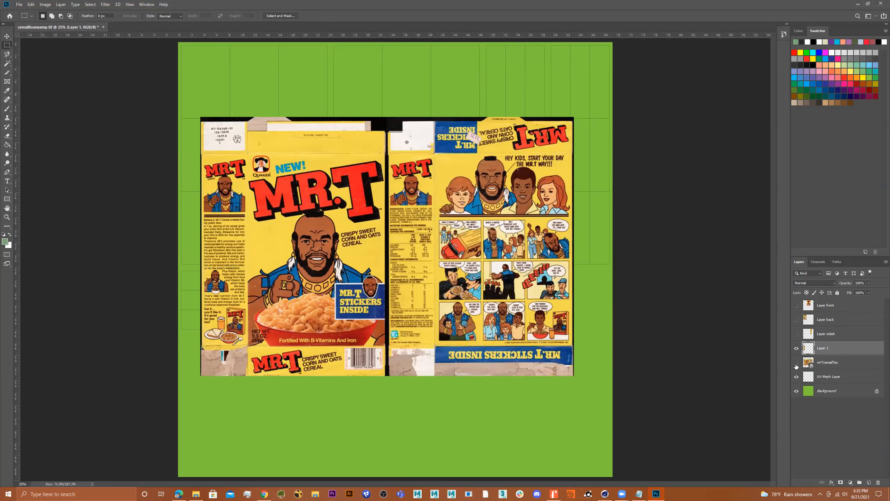
# Step: Hide mrTcerealTex, move the copied panel to the third column and Layer sideA to the fourth
pyautogui.click(796, 364)
pyautogui.click(7, 36)
pyautogui.moveTo(231, 212); pyautogui.dragTo(522, 113)
pyautogui.click(797, 334)
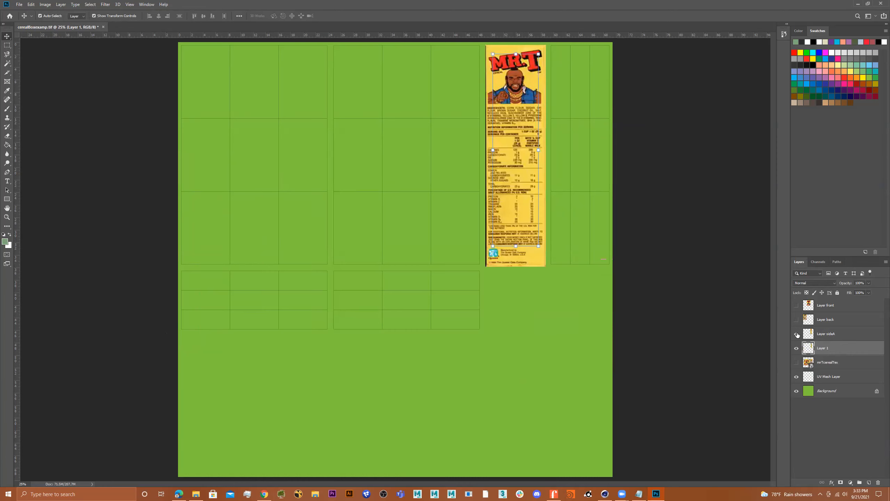
pyautogui.moveTo(506, 172); pyautogui.dragTo(568, 171)
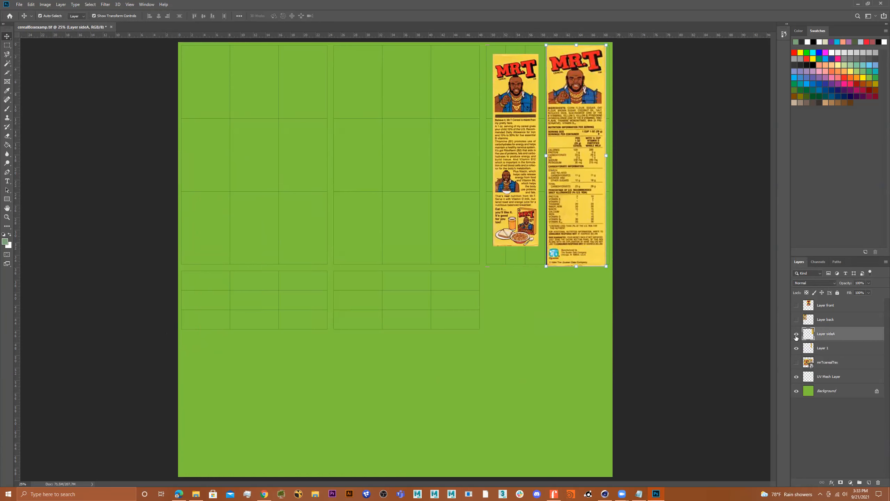
pyautogui.click(797, 335)
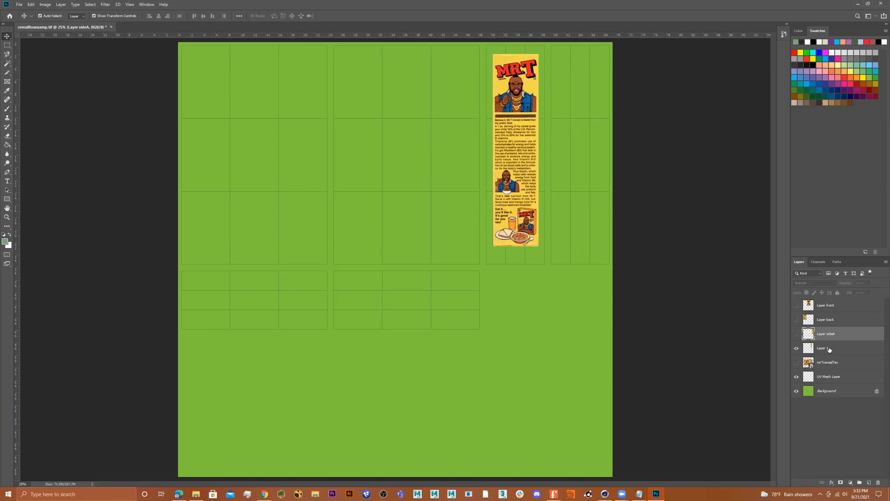
# Step: Position and stretch the copied side panel to fill the third UV column
pyautogui.click(828, 347)
pyautogui.moveTo(507, 164); pyautogui.dragTo(519, 177)
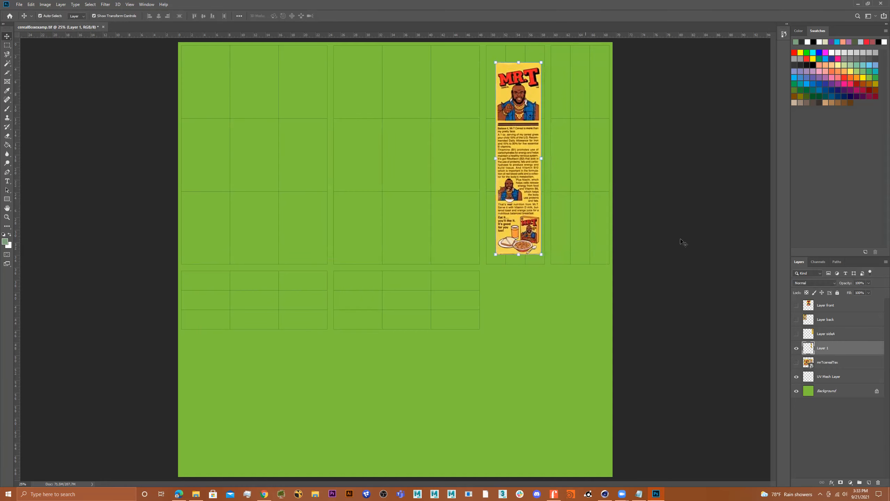
pyautogui.click(796, 333)
pyautogui.click(797, 334)
pyautogui.moveTo(493, 159); pyautogui.dragTo(545, 160)
pyautogui.moveTo(487, 160); pyautogui.dragTo(485, 160)
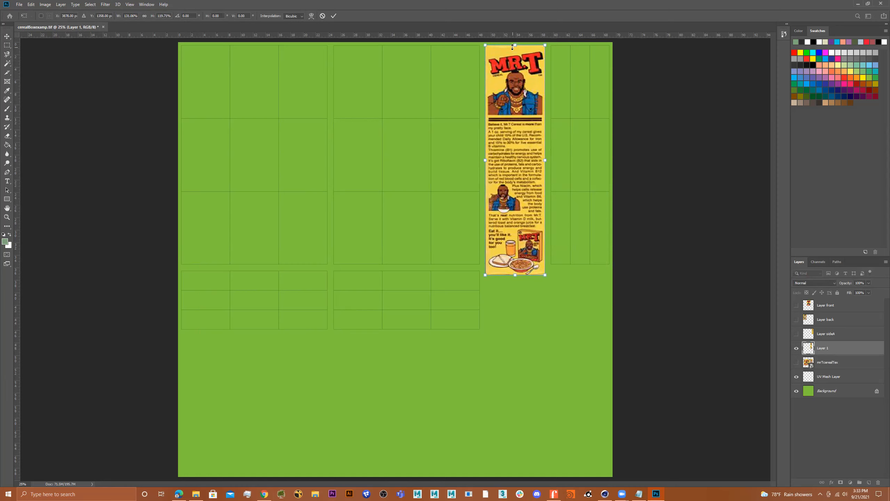
pyautogui.press('Return')
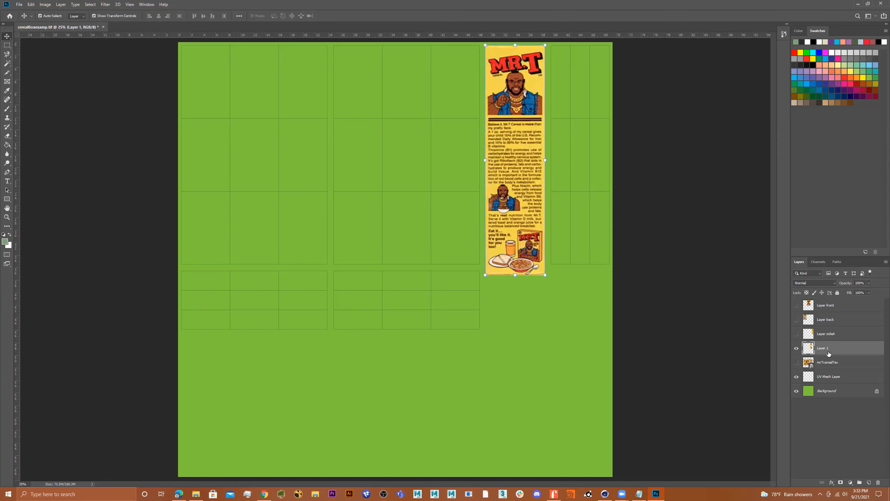
# Step: Hide the new side panel layer and rename it 'Layer sideB'
pyautogui.click(796, 348)
pyautogui.doubleClick(829, 348)
pyautogui.doubleClick(829, 348)
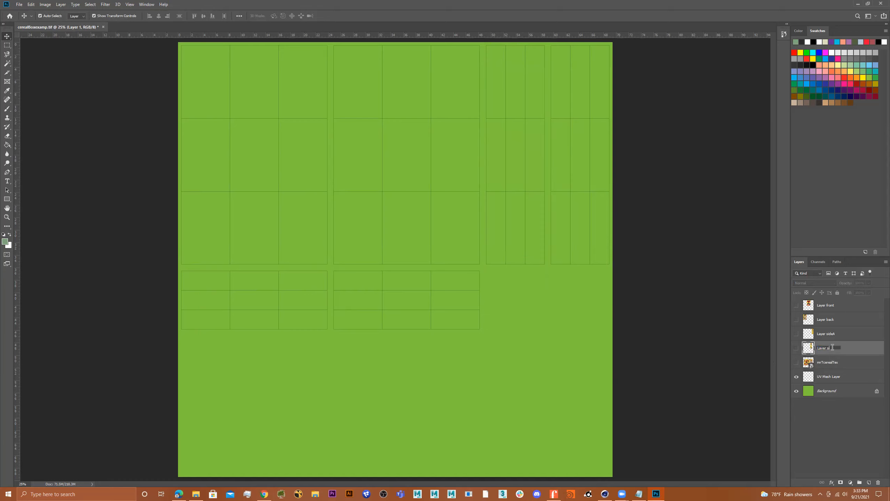
pyautogui.write('Layer sideB')
pyautogui.press('Return')
# Step: Show mrTcerealTex and copy the MR.T logo-and-barcode bottom strip onto a new layer
pyautogui.click(796, 363)
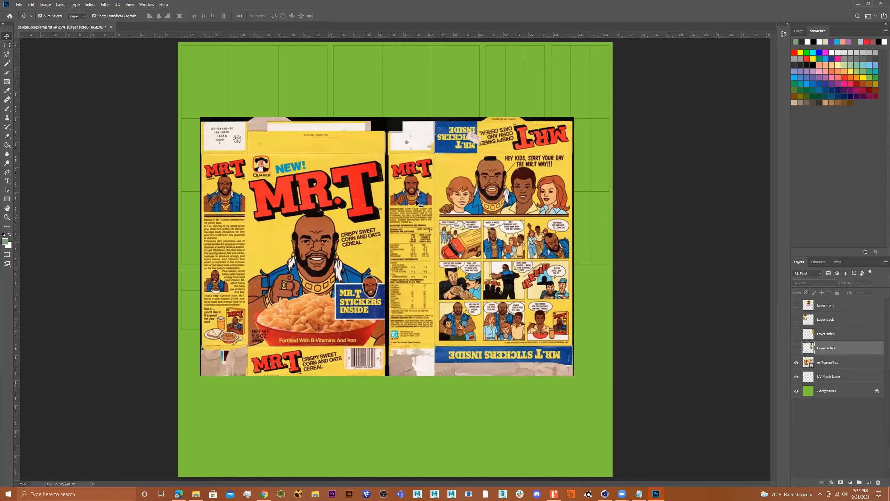
pyautogui.click(7, 45)
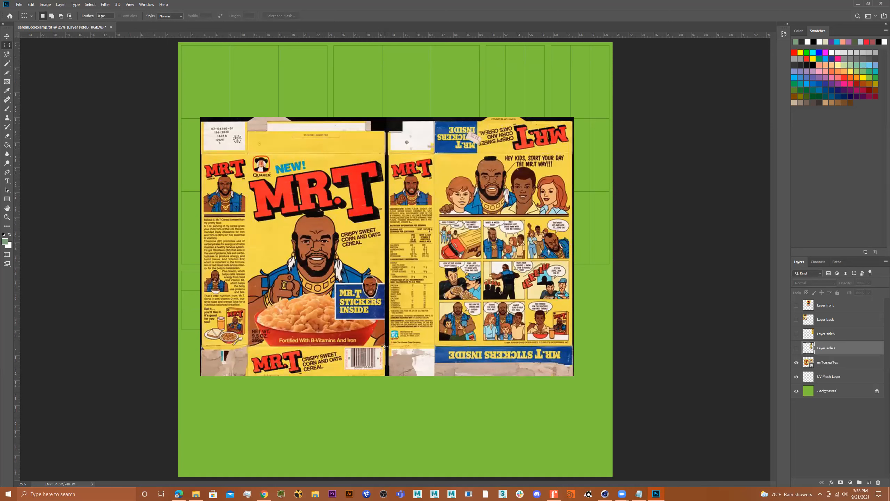
pyautogui.moveTo(384, 345); pyautogui.dragTo(249, 375)
pyautogui.rightClick(281, 236)
pyautogui.click(317, 283)
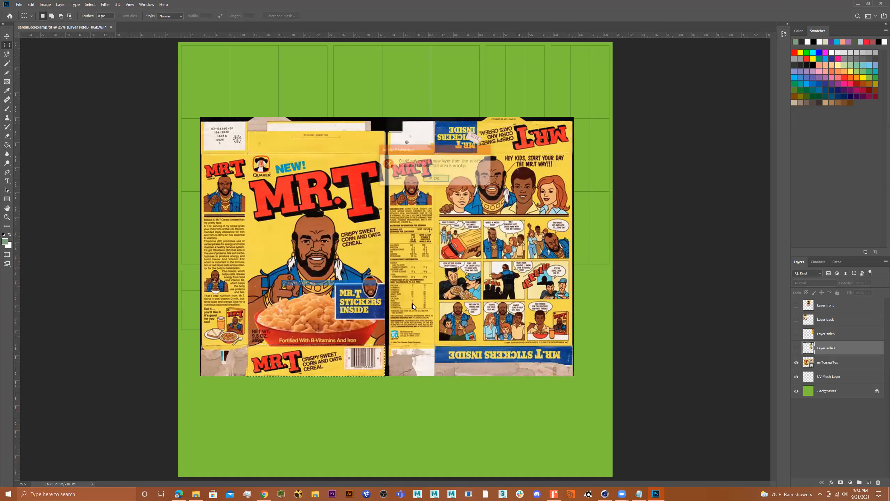
pyautogui.click(437, 179)
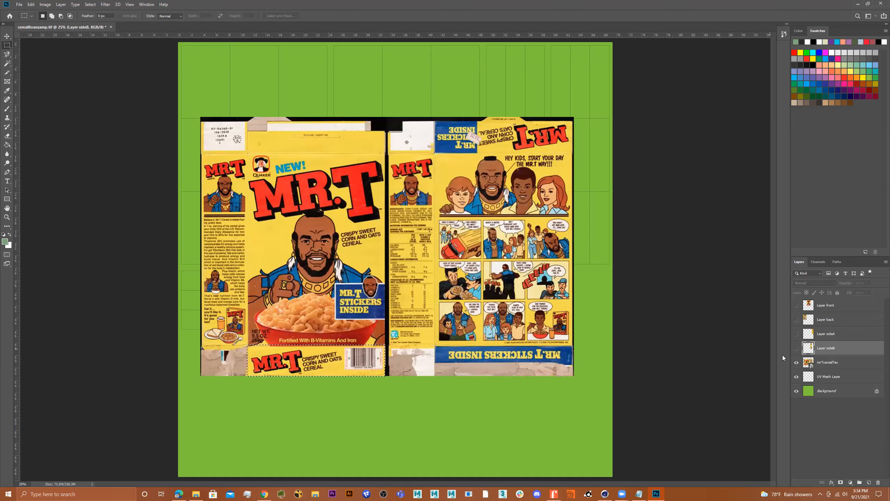
pyautogui.click(836, 362)
pyautogui.rightClick(328, 363)
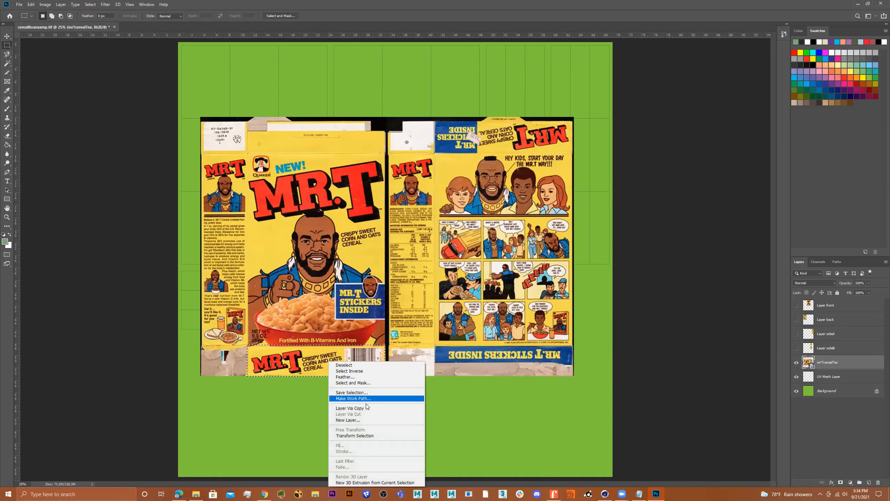
pyautogui.click(351, 408)
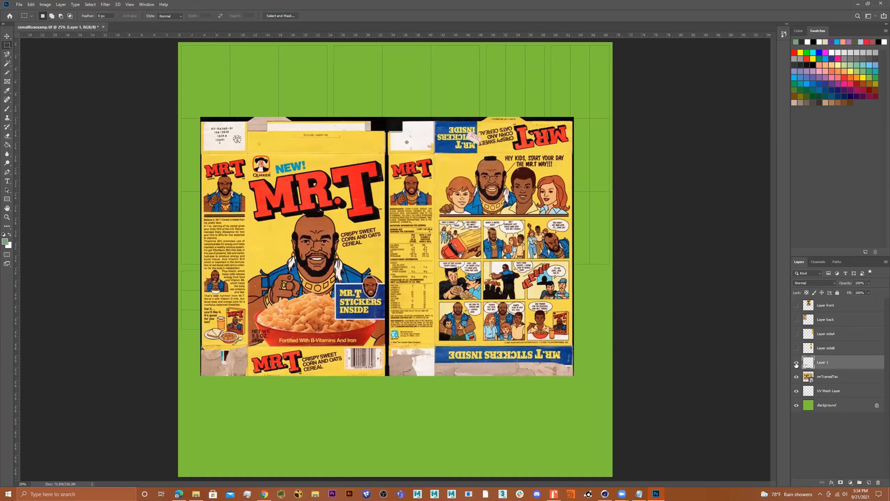
# Step: Hide mrTcerealTex and move and stretch the strip to fill the lower-left UV block
pyautogui.click(796, 376)
pyautogui.press('v')
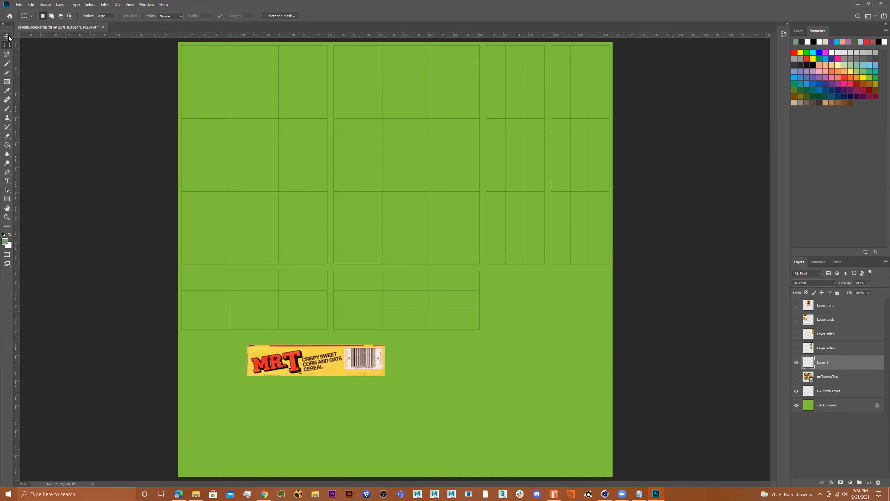
pyautogui.moveTo(294, 348); pyautogui.dragTo(231, 288)
pyautogui.moveTo(322, 299); pyautogui.dragTo(327, 299)
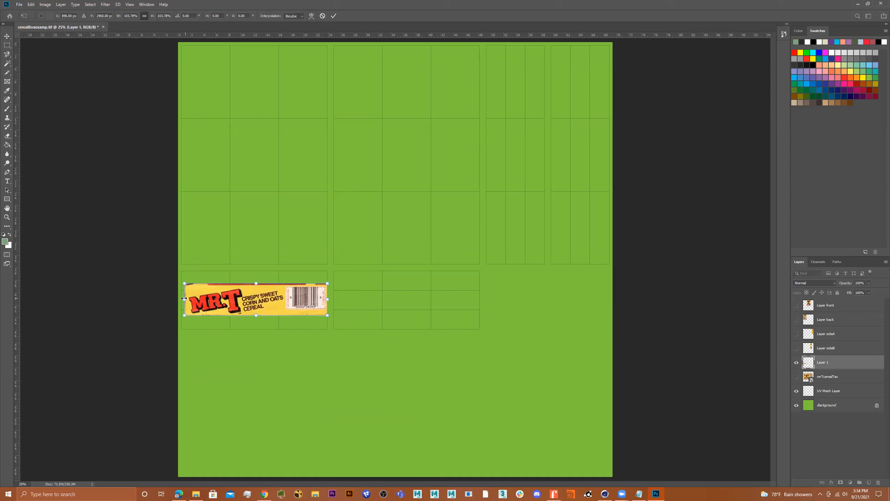
pyautogui.moveTo(184, 299); pyautogui.dragTo(182, 298)
pyautogui.moveTo(256, 283); pyautogui.dragTo(255, 270)
pyautogui.moveTo(255, 316); pyautogui.dragTo(255, 330)
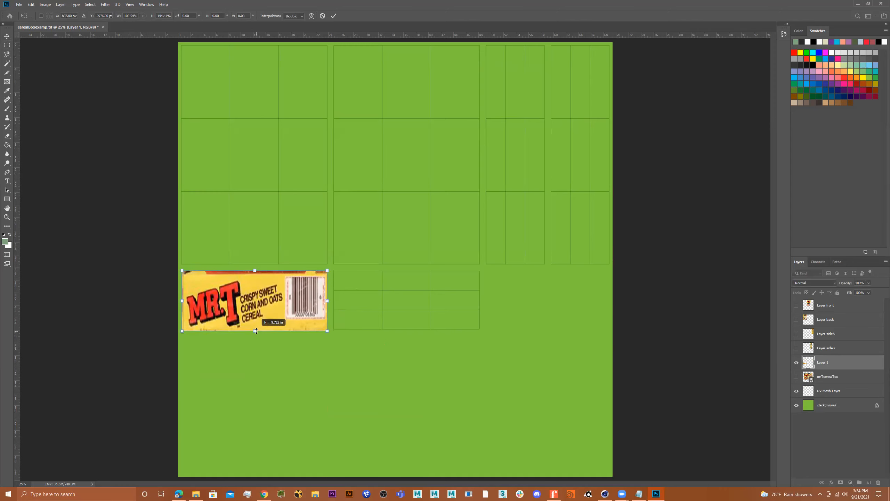
pyautogui.press('Return')
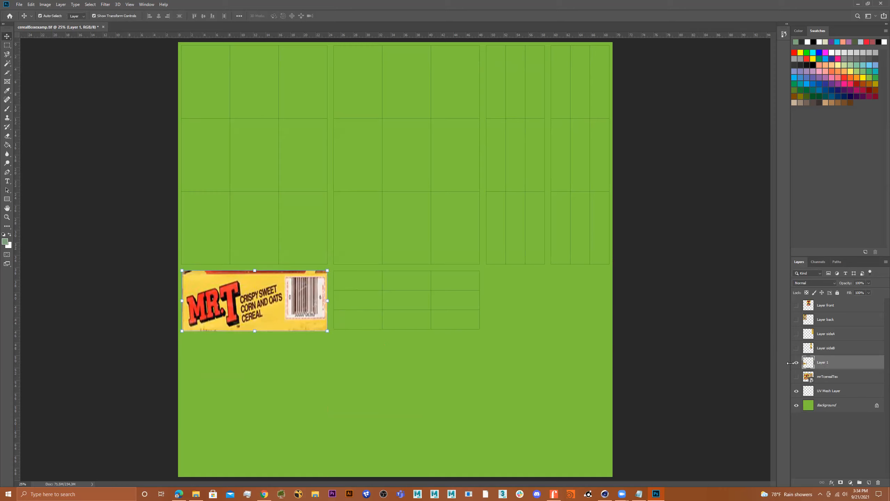
pyautogui.doubleClick(828, 363)
pyautogui.press('Return')
# Step: Switch to Cinema 4D and select a top polygon of the box to see its UV island
pyautogui.click(603, 493)
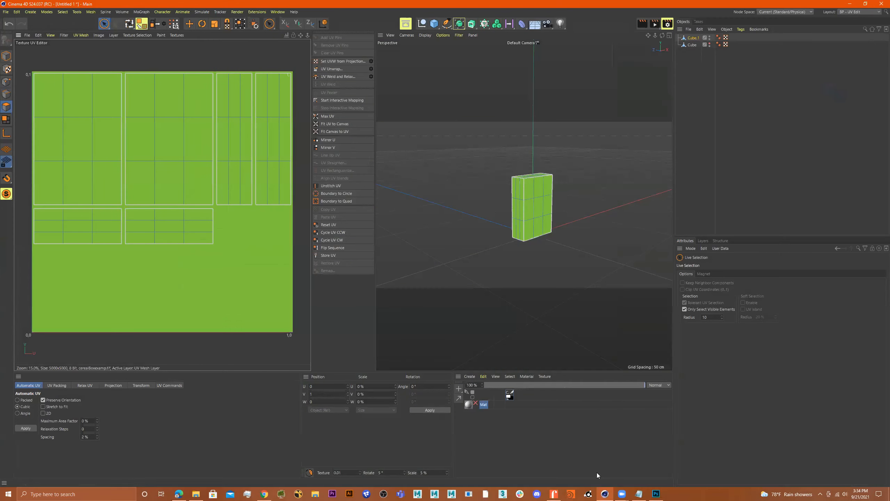
pyautogui.click(566, 225)
pyautogui.scroll(10, 582, 174)
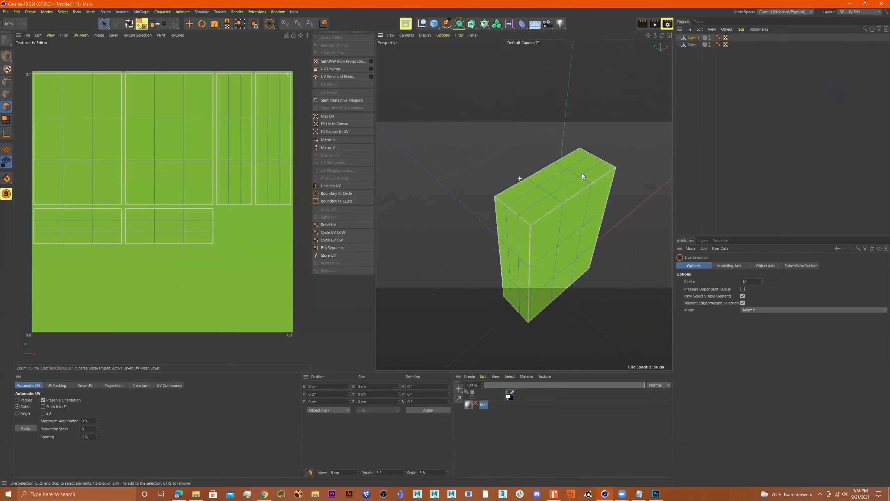
pyautogui.click(578, 187)
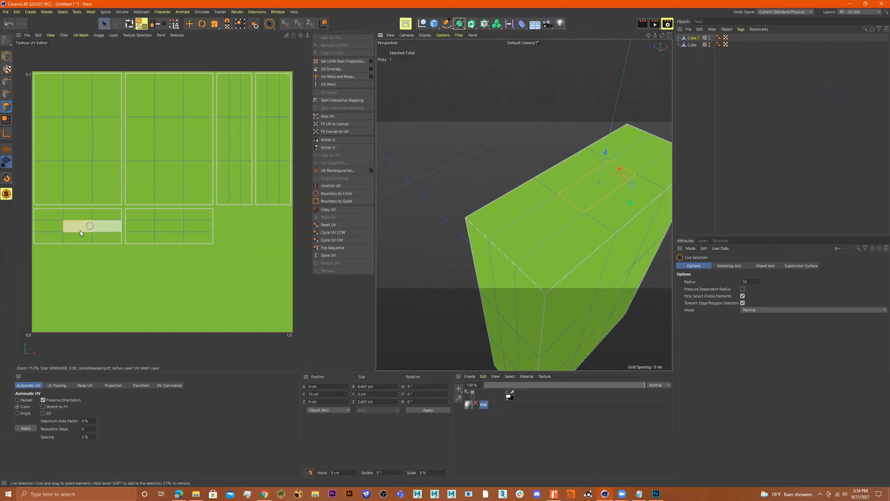
pyautogui.scroll(-5, 574, 219)
pyautogui.scroll(-2, 573, 216)
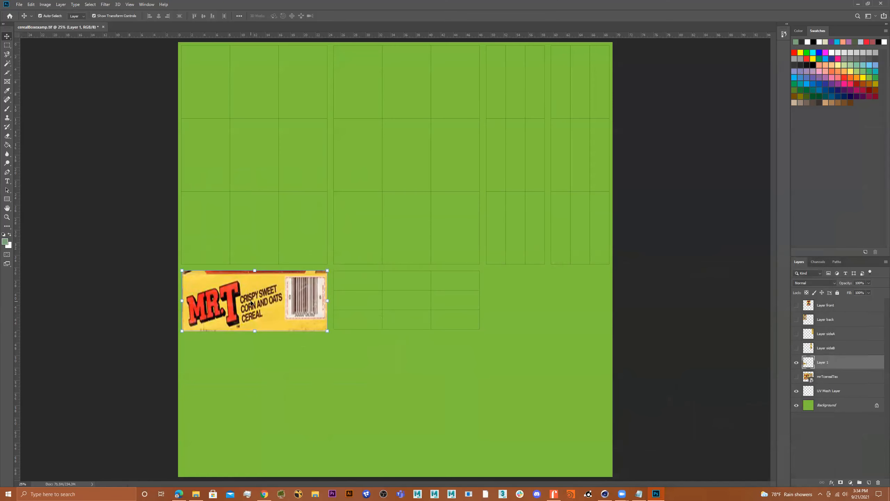
# Step: Move the strip to the lower middle UV block, name it 'Layer bottom', hide it, show mrTcerealTex
pyautogui.moveTo(254, 301); pyautogui.dragTo(409, 305)
pyautogui.moveTo(409, 305); pyautogui.dragTo(405, 304)
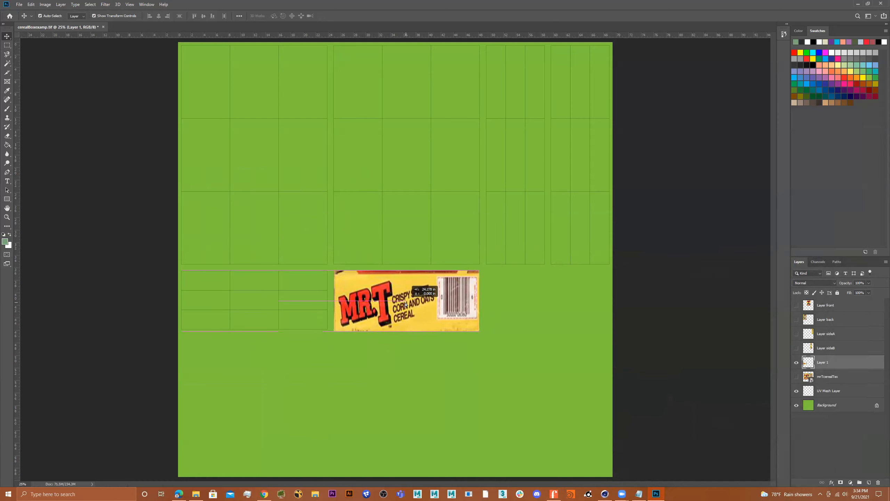
pyautogui.doubleClick(833, 362)
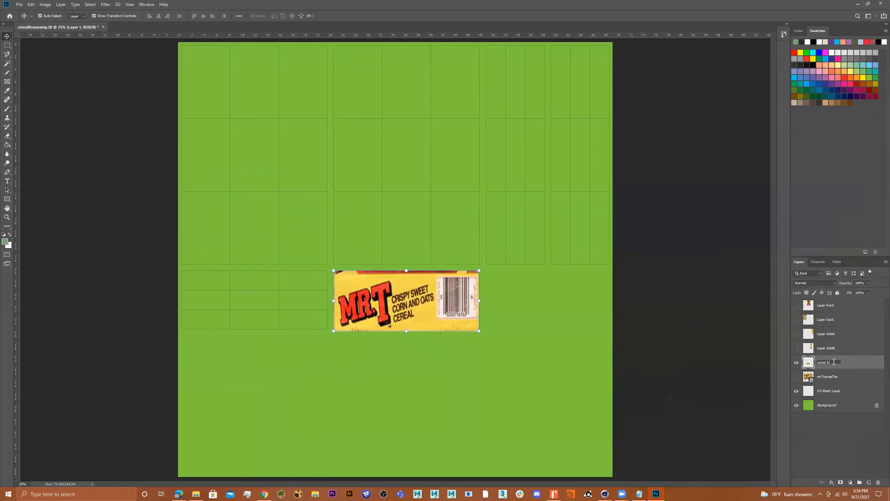
pyautogui.write('Layer bottom')
pyautogui.press('Return')
pyautogui.click(796, 362)
pyautogui.click(796, 376)
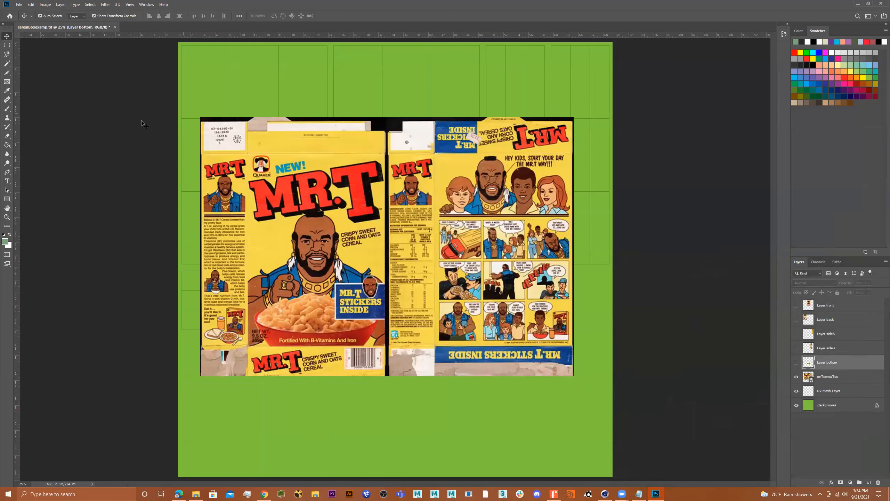
# Step: Copy the box's top flap strip onto a new layer named 'Layer TOP' and hide mrTcerealTex
pyautogui.click(8, 47)
pyautogui.moveTo(572, 122); pyautogui.dragTo(434, 153)
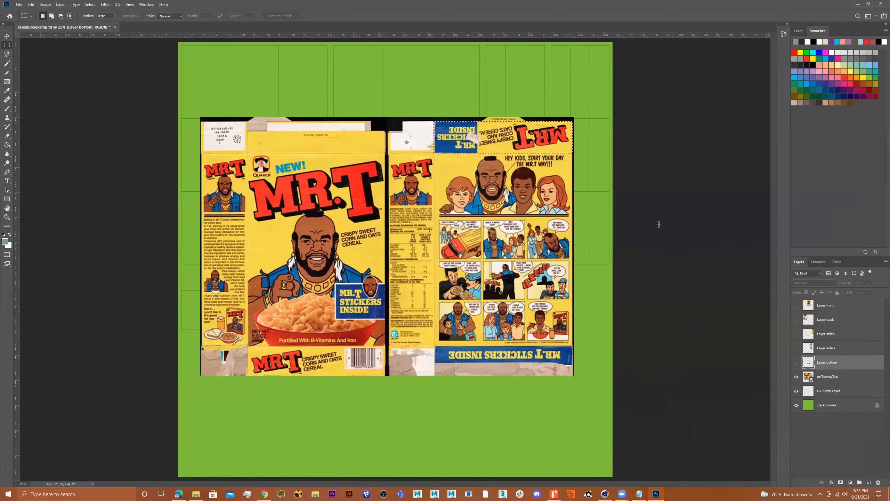
pyautogui.click(832, 378)
pyautogui.rightClick(468, 140)
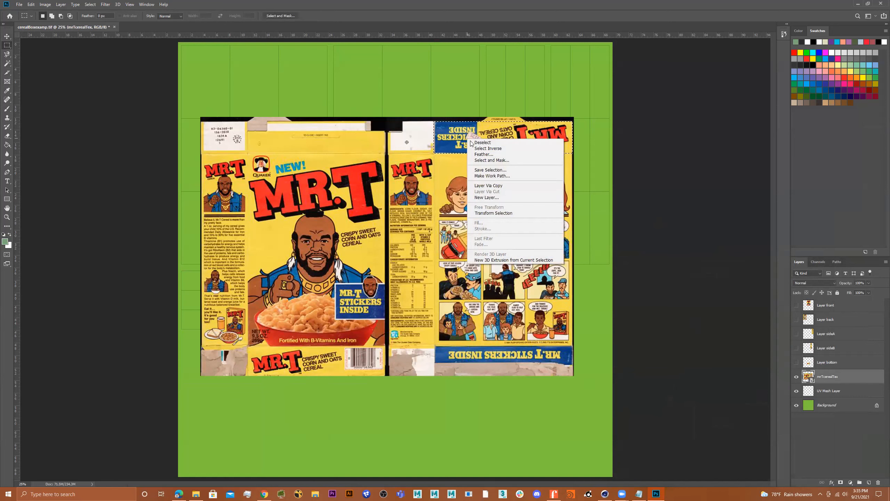
pyautogui.click(497, 186)
pyautogui.click(796, 391)
pyautogui.doubleClick(831, 377)
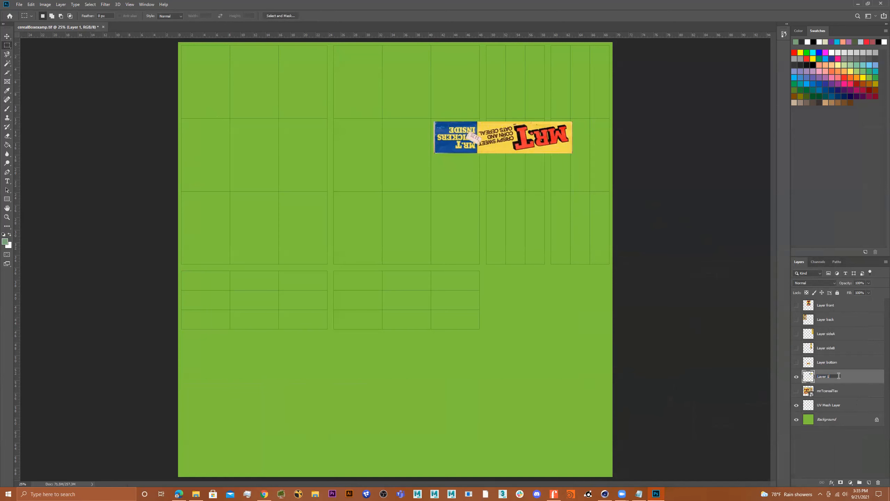
pyautogui.write('Layer TOP')
pyautogui.press('Return')
# Step: Move and stretch the top flap to fill the lower-left UV block
pyautogui.click(7, 36)
pyautogui.moveTo(509, 140); pyautogui.dragTo(261, 304)
pyautogui.click(796, 363)
pyautogui.click(796, 362)
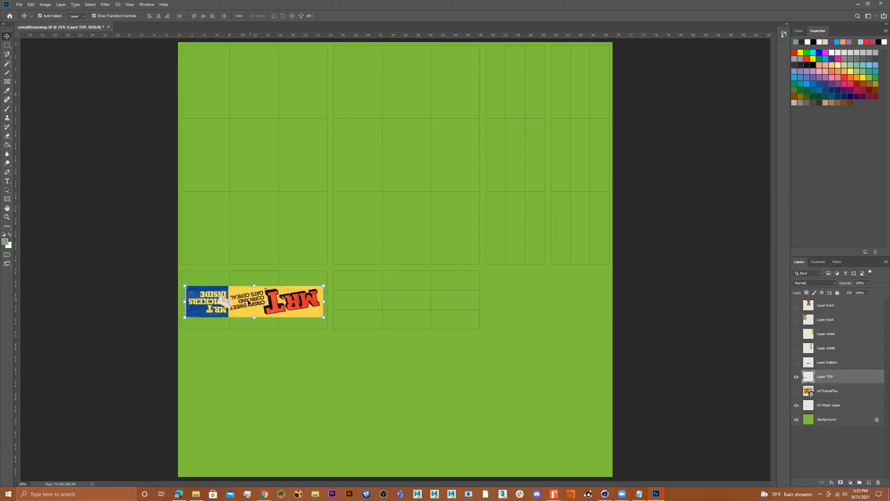
pyautogui.moveTo(184, 302); pyautogui.dragTo(180, 302)
pyautogui.moveTo(322, 301); pyautogui.dragTo(327, 302)
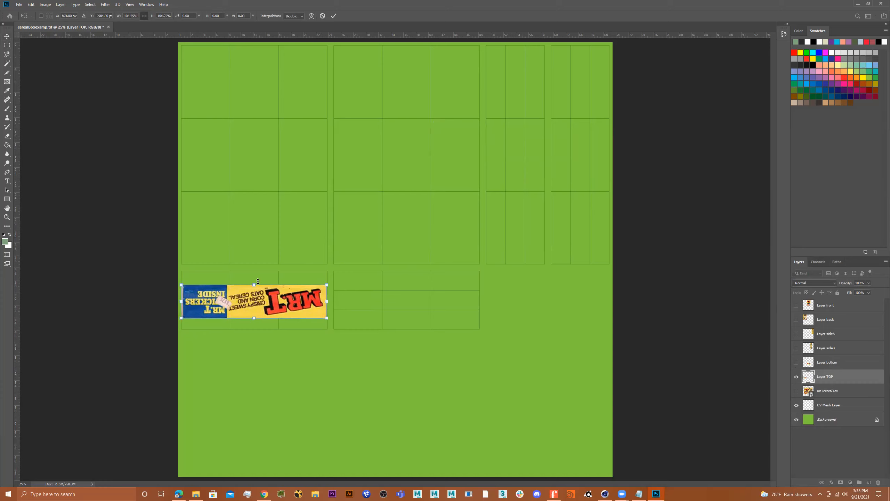
pyautogui.moveTo(254, 284); pyautogui.dragTo(254, 270)
pyautogui.moveTo(254, 317); pyautogui.dragTo(254, 331)
pyautogui.press('Return')
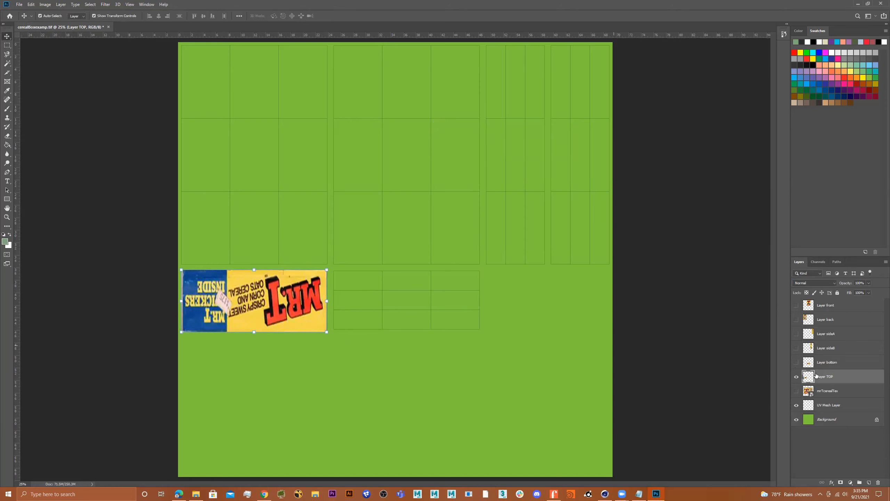
# Step: Show Layer bottom, Layer sideB, Layer sideA and Layer back
pyautogui.click(796, 363)
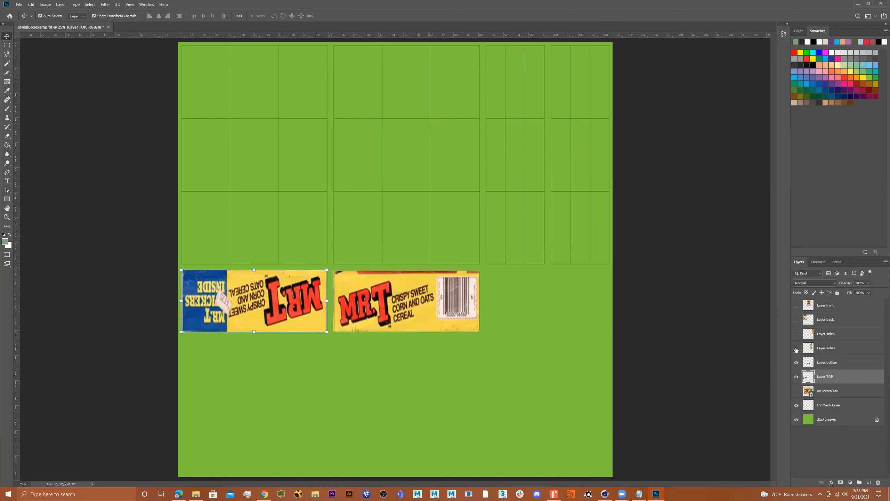
pyautogui.click(796, 347)
pyautogui.click(796, 334)
pyautogui.click(796, 320)
# Step: Show Layer front and hide the mrTcerealTex reference and green Background layers
pyautogui.click(796, 305)
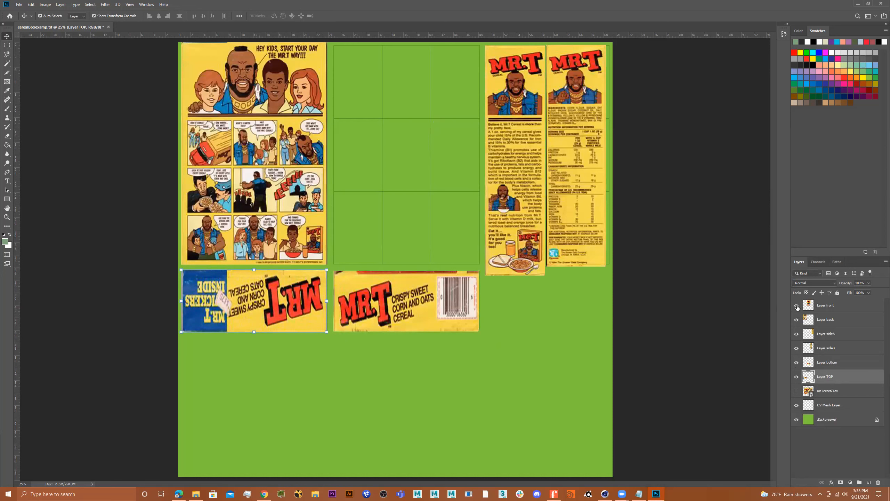
pyautogui.click(797, 390)
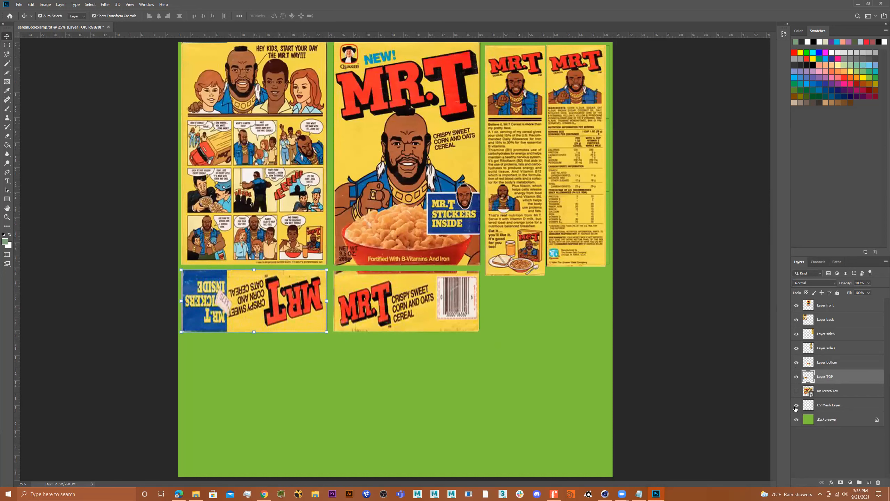
pyautogui.click(796, 419)
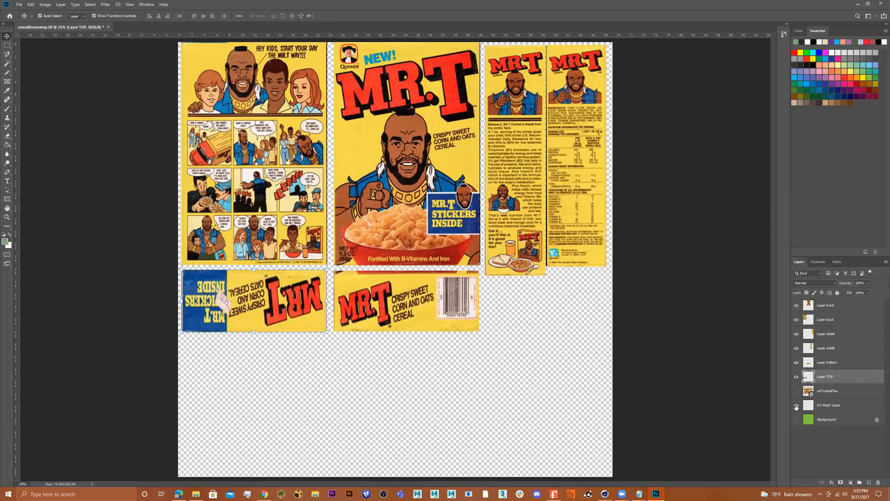
pyautogui.click(18, 4)
# Step: Save the box texture as the TIFF file cerealBoxexamp_v01, accepting the TIFF options
pyautogui.click(42, 81)
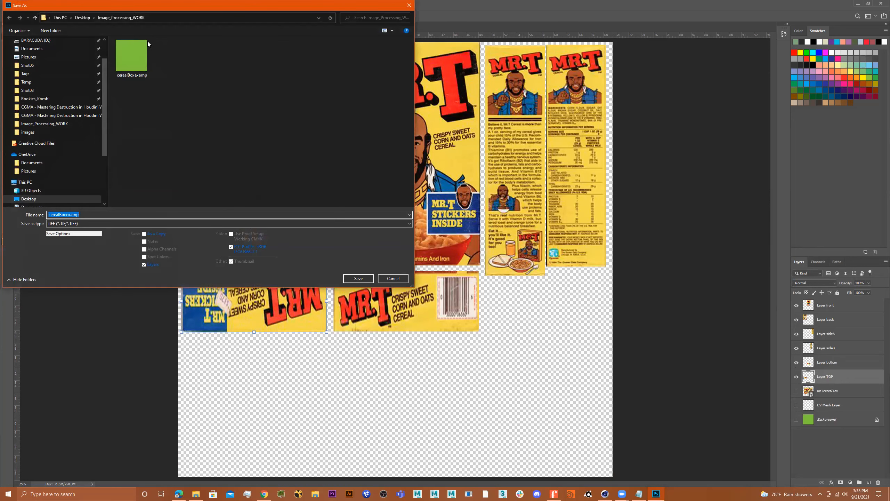
pyautogui.click(95, 214)
pyautogui.write('_don')
pyautogui.press('BackSpace')
pyautogui.press('BackSpace')
pyautogui.press('BackSpace')
pyautogui.press('Return')
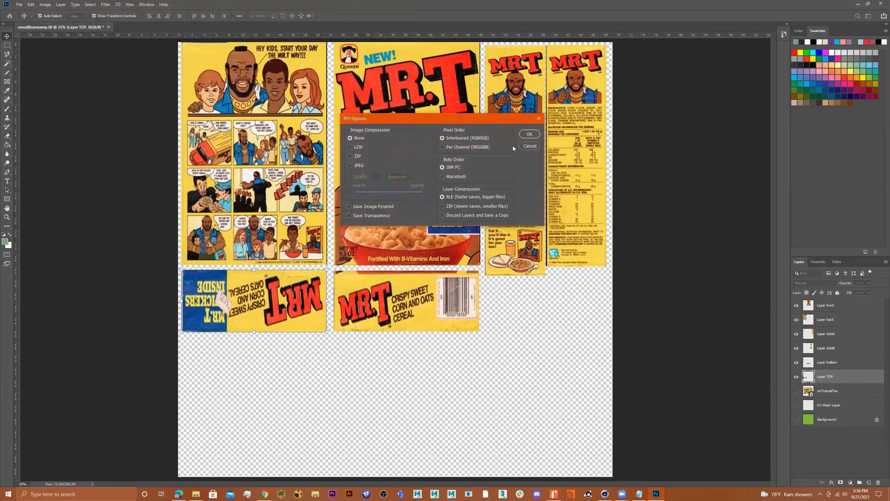
pyautogui.click(529, 133)
# Step: Save a JPEG copy named cerealBoxexamp_v02 at quality 12 (Maximum)
pyautogui.click(19, 4)
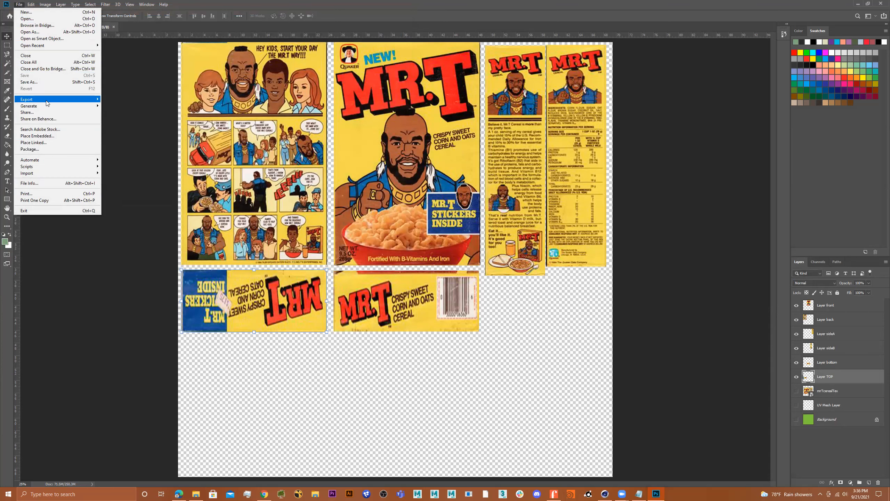
pyautogui.click(40, 82)
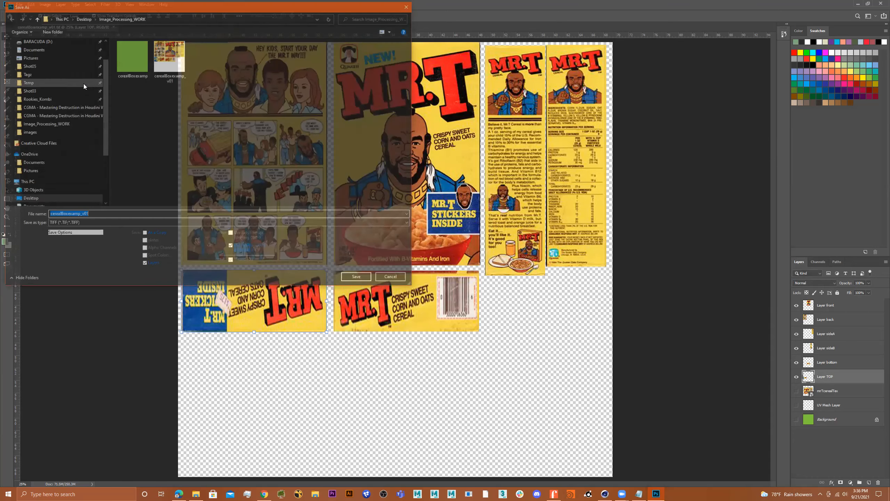
pyautogui.click(144, 222)
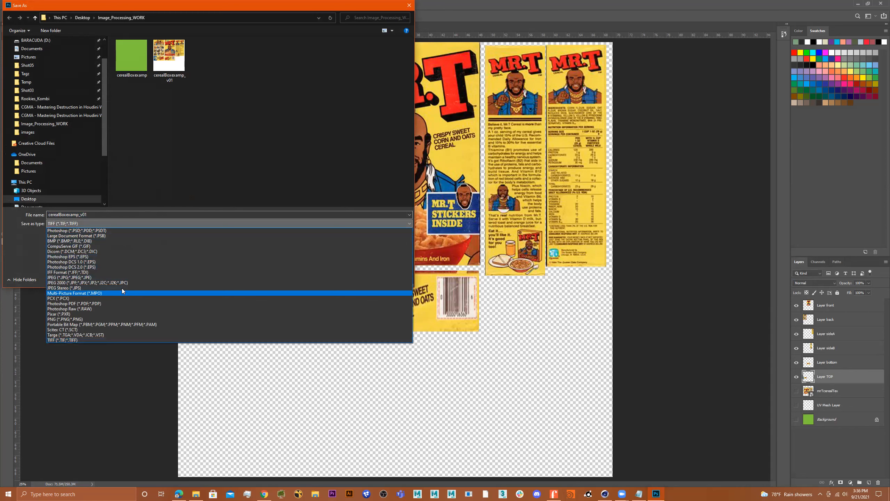
pyautogui.click(122, 277)
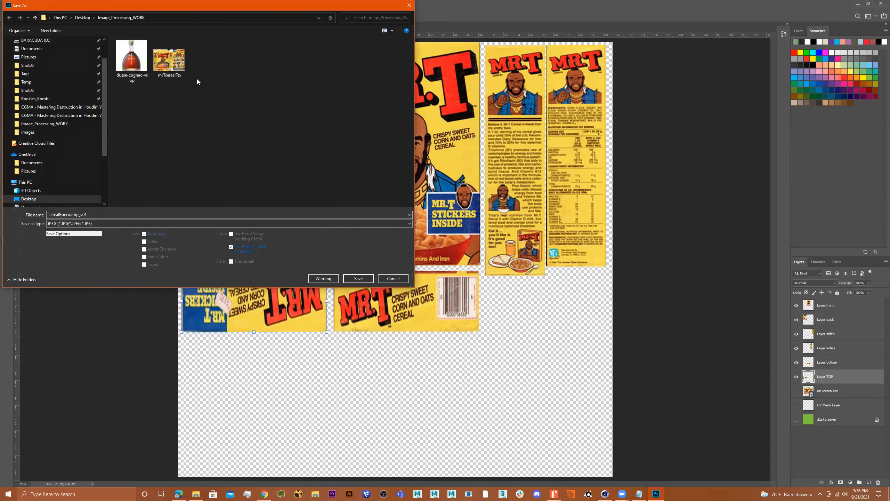
pyautogui.click(87, 213)
pyautogui.click(88, 213)
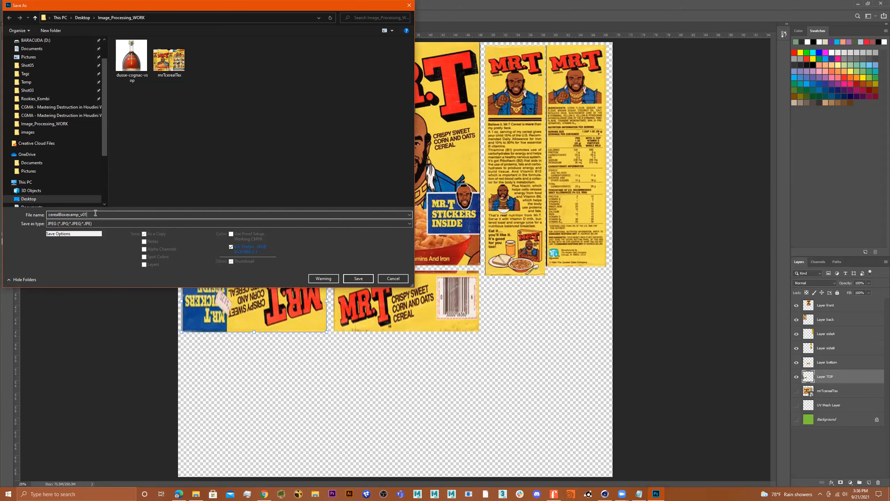
pyautogui.press('BackSpace')
pyautogui.write('2')
pyautogui.click(357, 278)
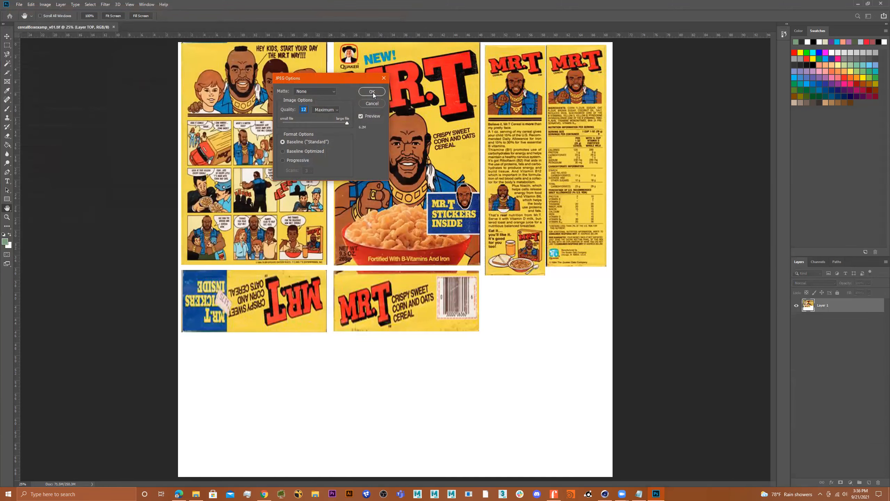
pyautogui.click(372, 92)
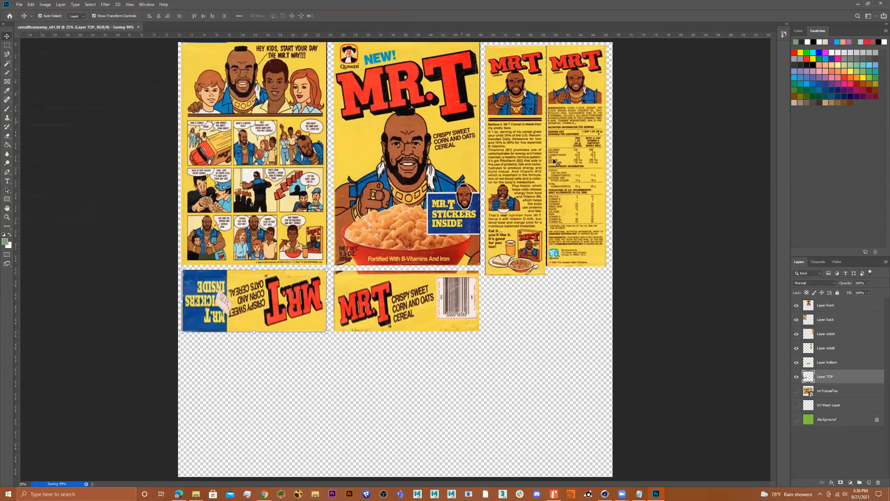
# Step: Confirm cerealBoxexamp_v01 and _v02 are in Image_Processing_WORK, then return to Cinema 4D's UV-mapped cube
pyautogui.click(857, 3)
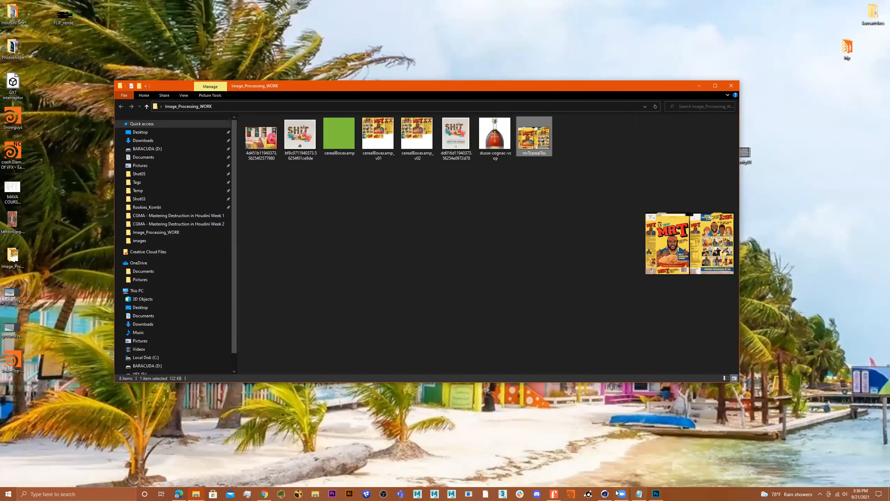
pyautogui.click(605, 494)
pyautogui.keyDown('alt'); pyautogui.moveTo(577, 210); pyautogui.dragTo(581, 191); pyautogui.keyUp('alt')
pyautogui.keyDown('alt'); pyautogui.moveTo(581, 192); pyautogui.dragTo(599, 191, button='middle'); pyautogui.keyUp('alt')
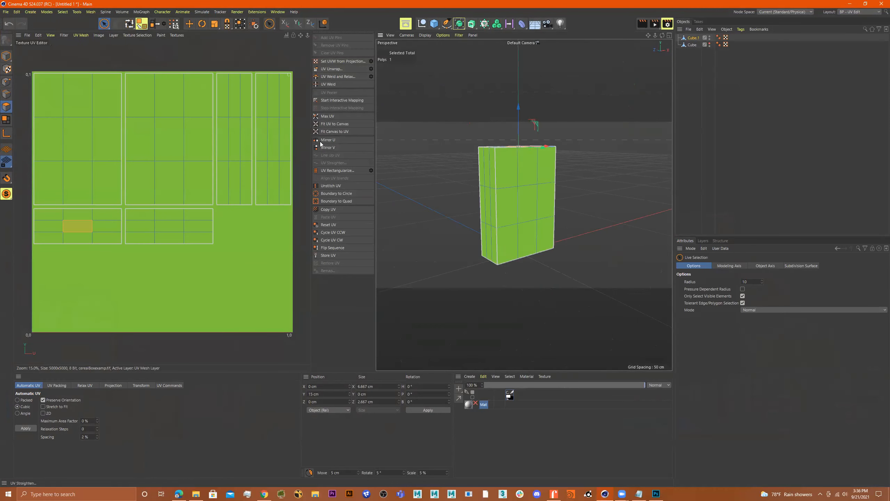
# Step: Switch Cinema 4D to the Model layout and orbit around the box
pyautogui.click(859, 12)
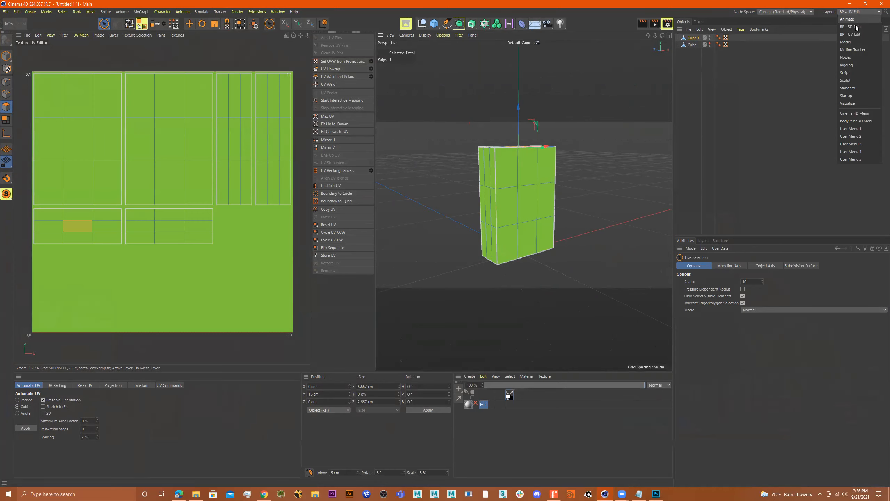
pyautogui.click(857, 43)
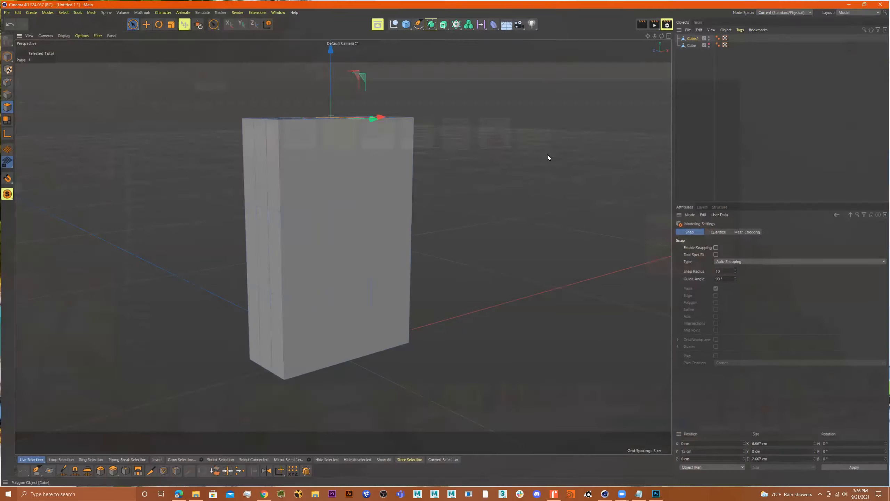
pyautogui.keyDown('alt'); pyautogui.moveTo(380, 201); pyautogui.dragTo(532, 208); pyautogui.keyUp('alt')
pyautogui.keyDown('alt'); pyautogui.moveTo(442, 214); pyautogui.dragTo(526, 199); pyautogui.keyUp('alt')
pyautogui.scroll(-5, 541, 192)
pyautogui.keyDown('alt'); pyautogui.moveTo(542, 192); pyautogui.dragTo(447, 199, button='middle'); pyautogui.keyUp('alt')
pyautogui.keyDown('alt'); pyautogui.moveTo(393, 201); pyautogui.dragTo(352, 209); pyautogui.keyUp('alt')
pyautogui.scroll(5, 351, 209)
pyautogui.click(420, 195)
pyautogui.keyDown('alt'); pyautogui.moveTo(420, 196); pyautogui.dragTo(477, 205, button='middle'); pyautogui.keyUp('alt')
pyautogui.keyDown('alt'); pyautogui.moveTo(477, 205); pyautogui.dragTo(498, 190); pyautogui.keyUp('alt')
pyautogui.scroll(-1, 497, 190)
pyautogui.keyDown('alt'); pyautogui.moveTo(504, 189); pyautogui.dragTo(493, 167, button='middle'); pyautogui.keyUp('alt')
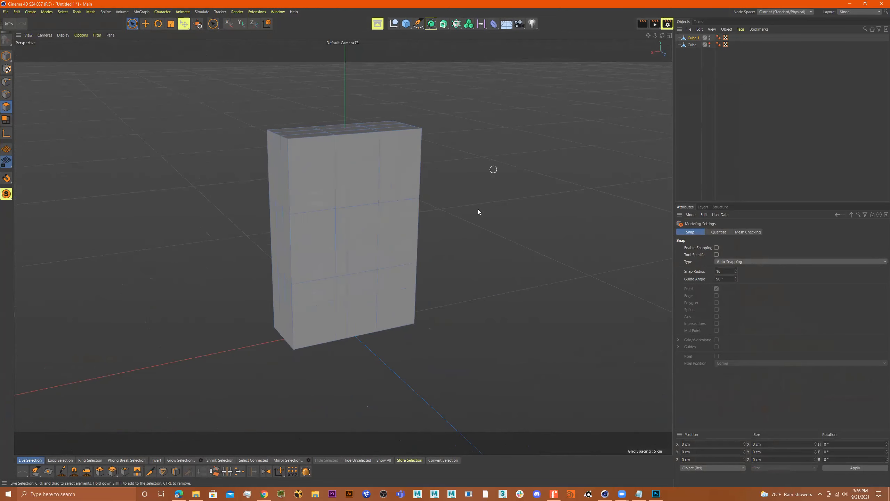
# Step: Change the interface layout to Startup, with the material manager visible
pyautogui.click(865, 13)
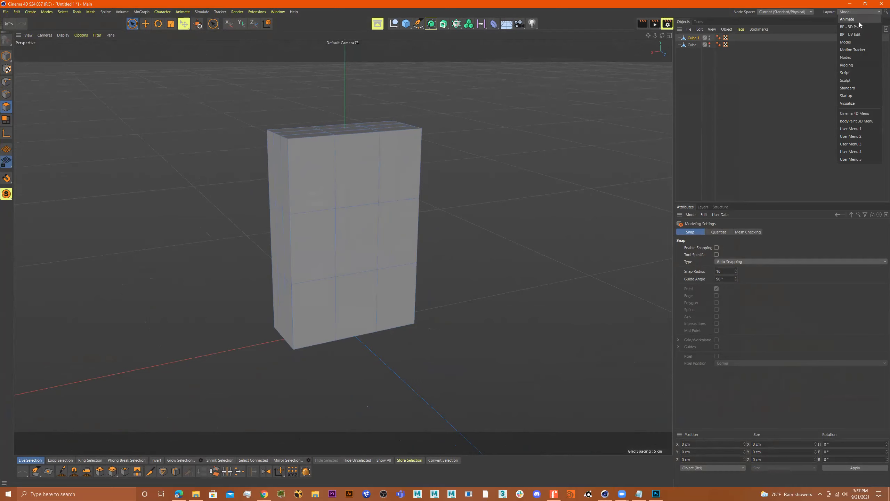
pyautogui.click(855, 98)
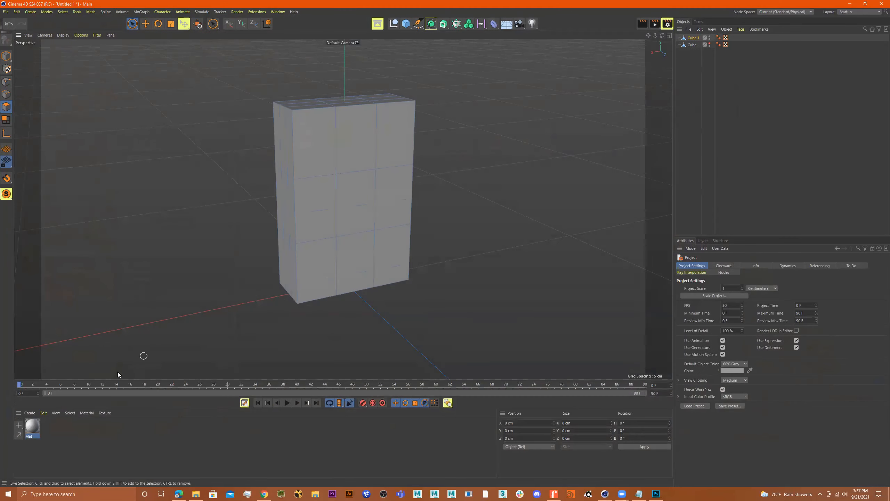
pyautogui.keyDown('alt'); pyautogui.moveTo(482, 172); pyautogui.dragTo(489, 160); pyautogui.keyUp('alt')
pyautogui.keyDown('alt'); pyautogui.moveTo(489, 161); pyautogui.dragTo(498, 155, button='middle'); pyautogui.keyUp('alt')
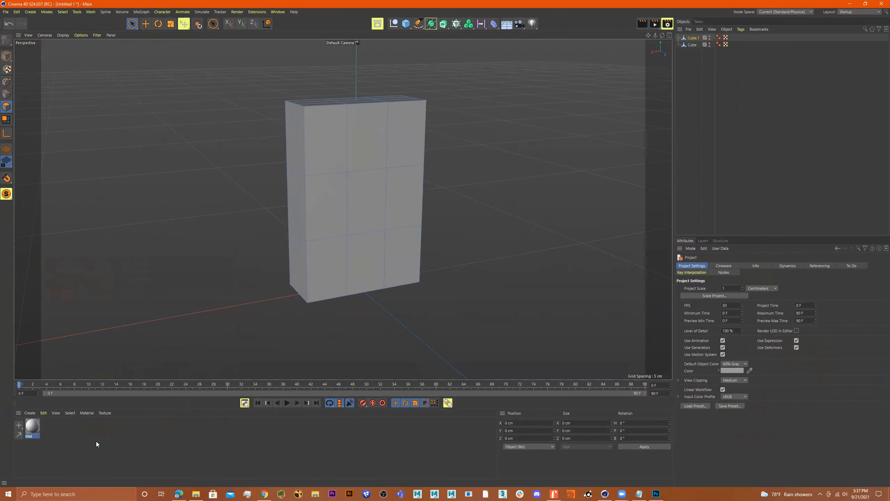
# Step: Create a new material in the Material Manager and rename it Matv01
pyautogui.doubleClick(71, 439)
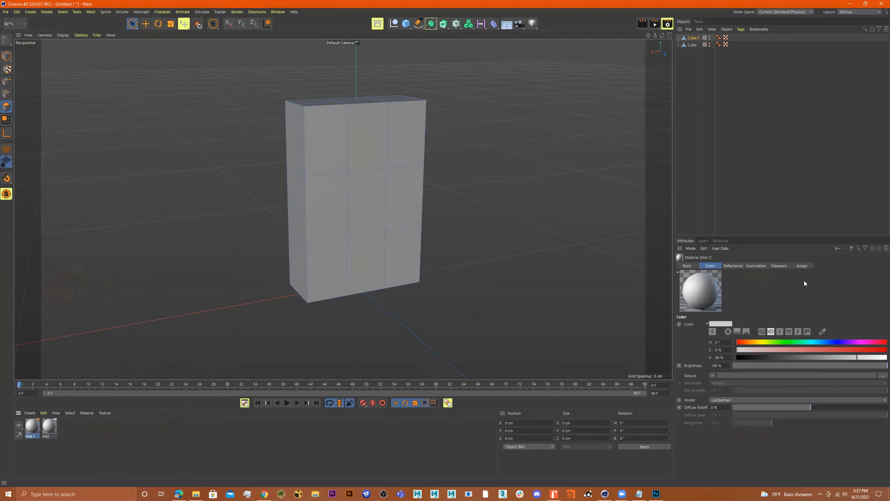
pyautogui.doubleClick(30, 428)
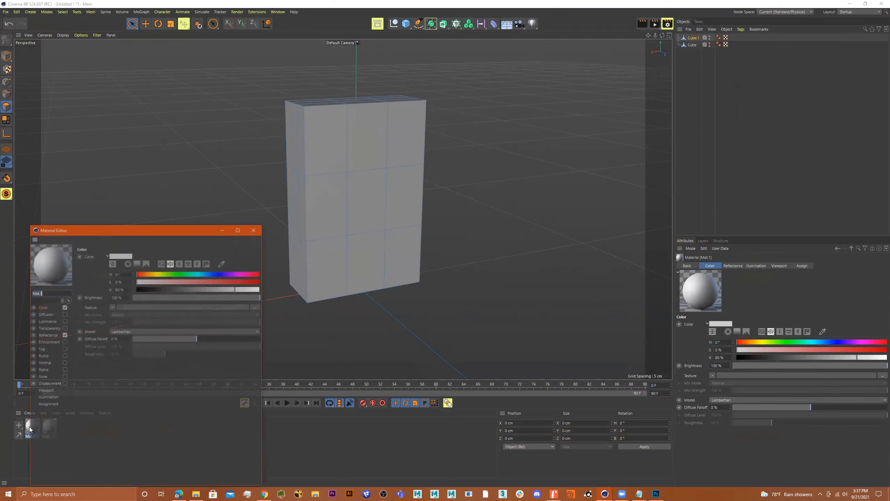
pyautogui.moveTo(165, 231); pyautogui.dragTo(222, 190)
pyautogui.click(110, 249)
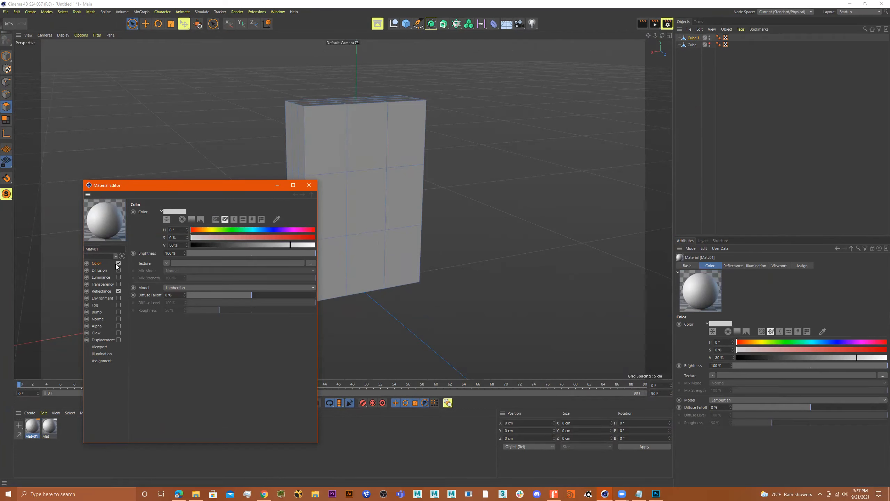
# Step: Load cerealBoxexamp_v01.tif from Image_Processing_WORK as Matv01's Color texture, copying it to the project
pyautogui.click(310, 264)
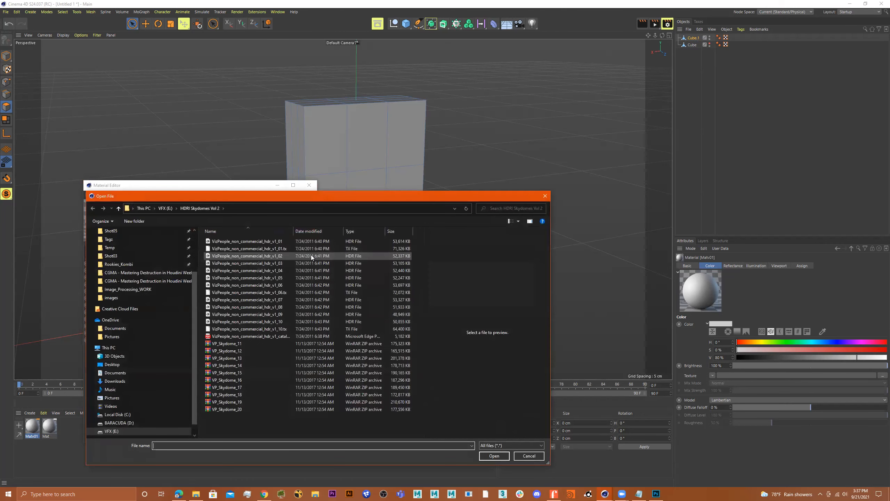
pyautogui.scroll(3, 127, 245)
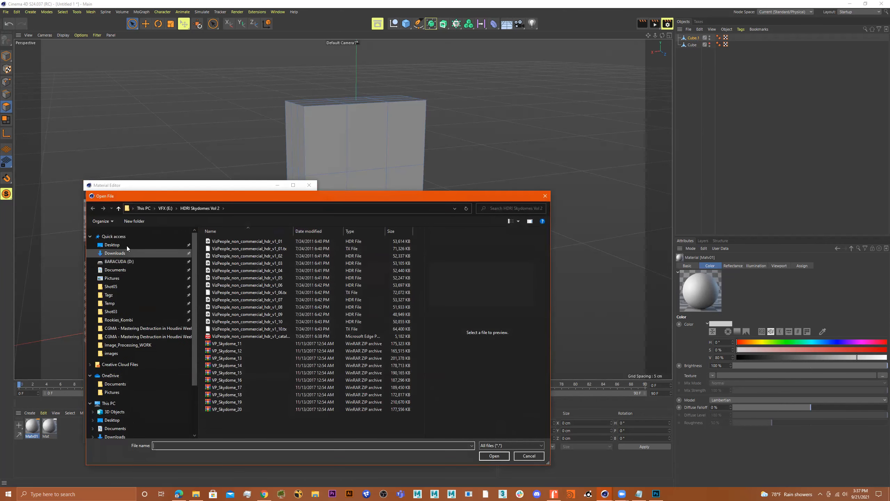
pyautogui.click(123, 246)
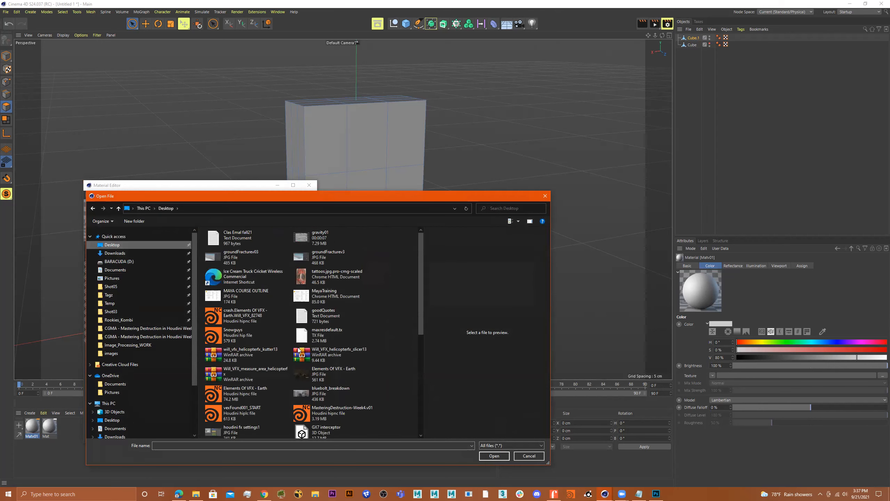
pyautogui.scroll(-3, 375, 354)
pyautogui.scroll(-3, 376, 353)
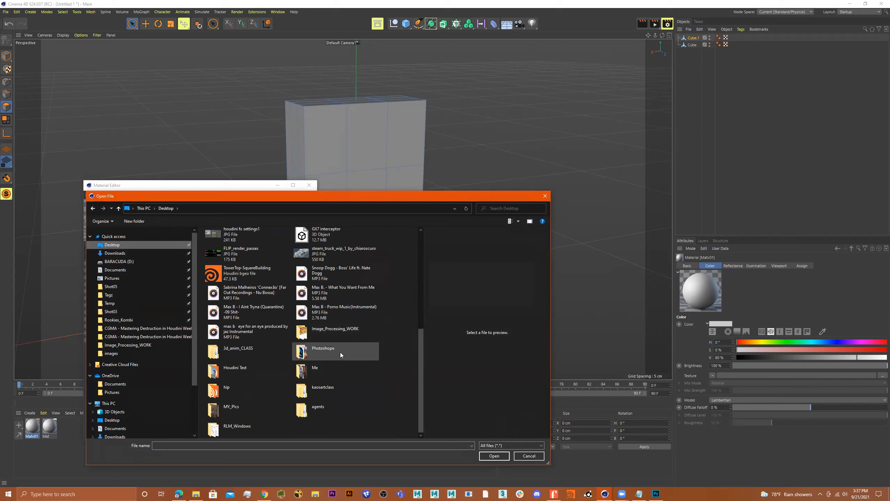
pyautogui.doubleClick(350, 330)
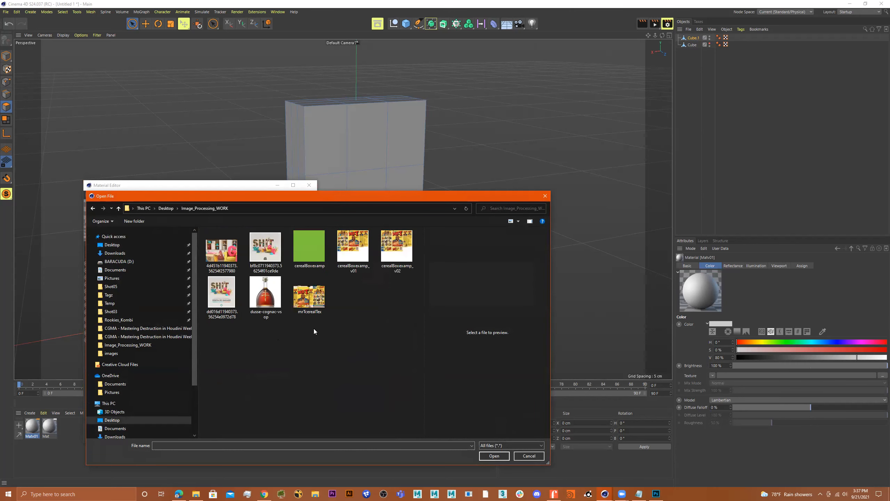
pyautogui.click(356, 258)
pyautogui.doubleClick(356, 258)
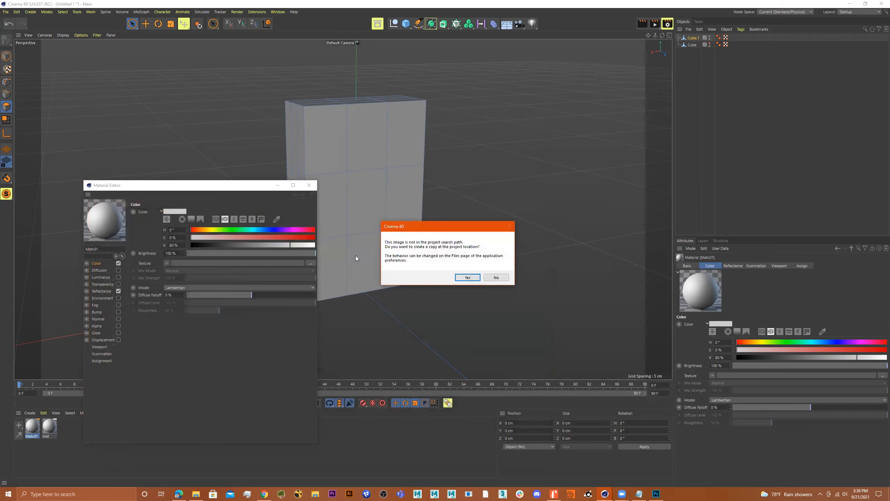
pyautogui.click(469, 278)
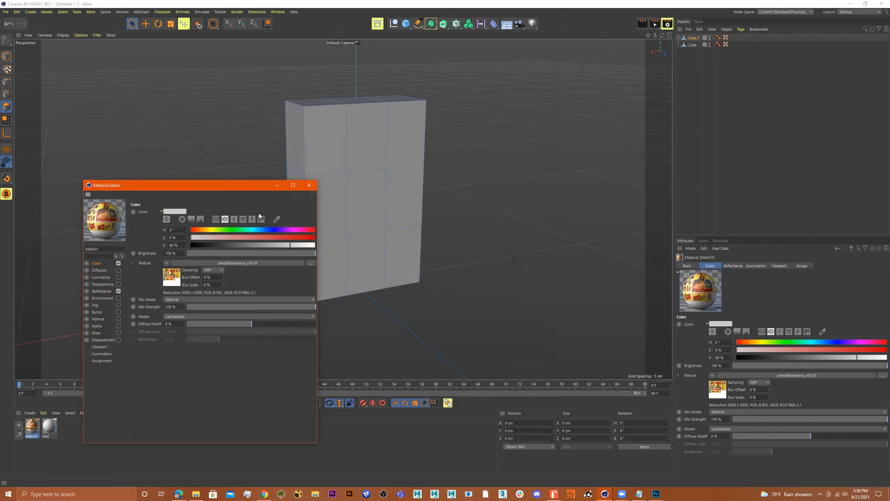
pyautogui.click(309, 185)
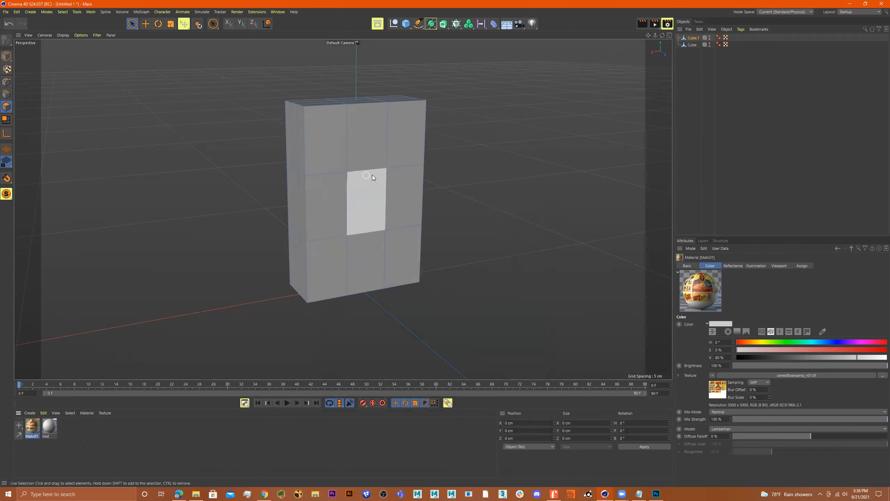
# Step: Apply the Matv01 cereal material to the box and nudge it along X
pyautogui.moveTo(29, 431); pyautogui.dragTo(618, 179)
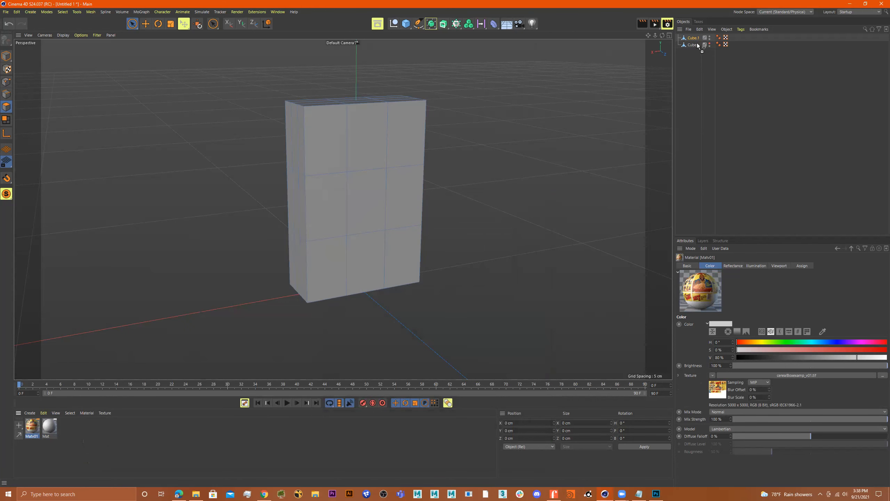
pyautogui.moveTo(694, 38); pyautogui.dragTo(693, 37)
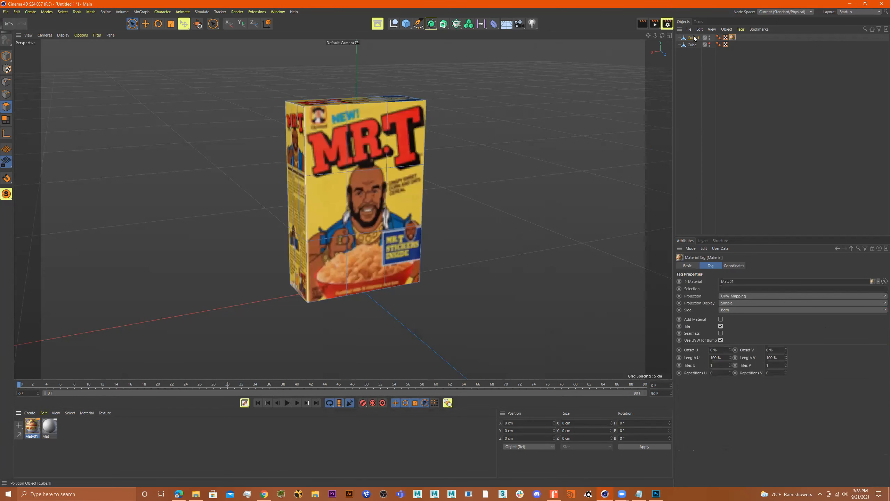
pyautogui.keyDown('alt'); pyautogui.moveTo(401, 157); pyautogui.dragTo(466, 175); pyautogui.keyUp('alt')
pyautogui.click(692, 38)
pyautogui.click(7, 55)
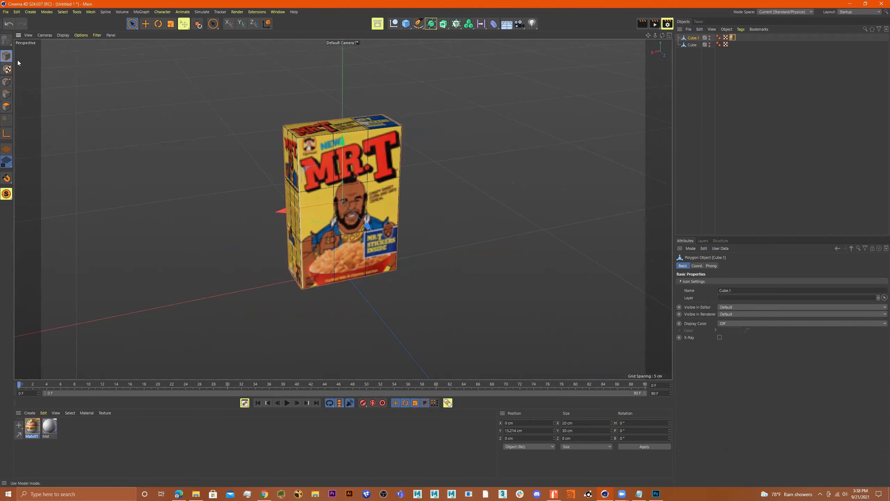
pyautogui.moveTo(286, 210); pyautogui.dragTo(296, 164)
# Step: Delete the material tag from the duplicate box Cube.2 so it stays grey
pyautogui.click(288, 160)
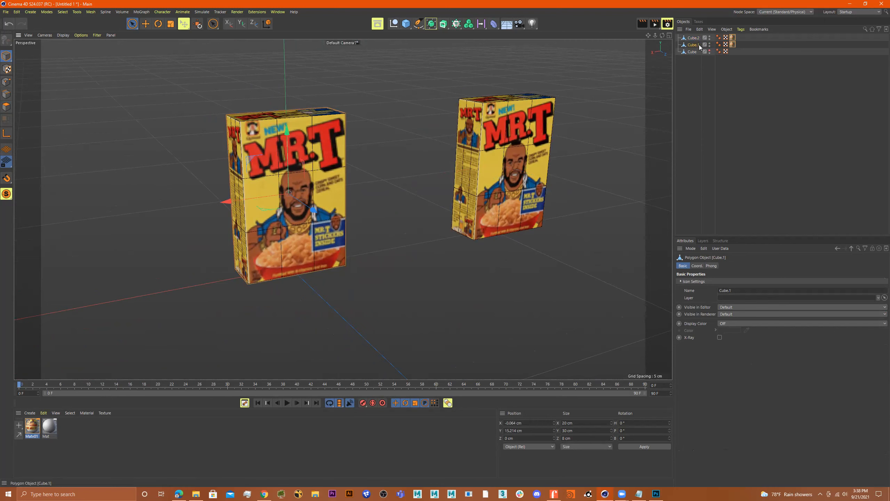
pyautogui.click(691, 37)
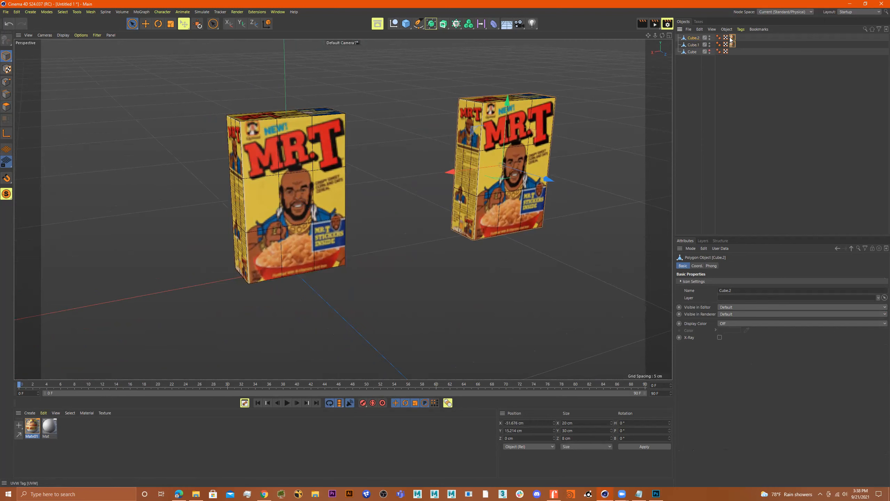
pyautogui.click(732, 37)
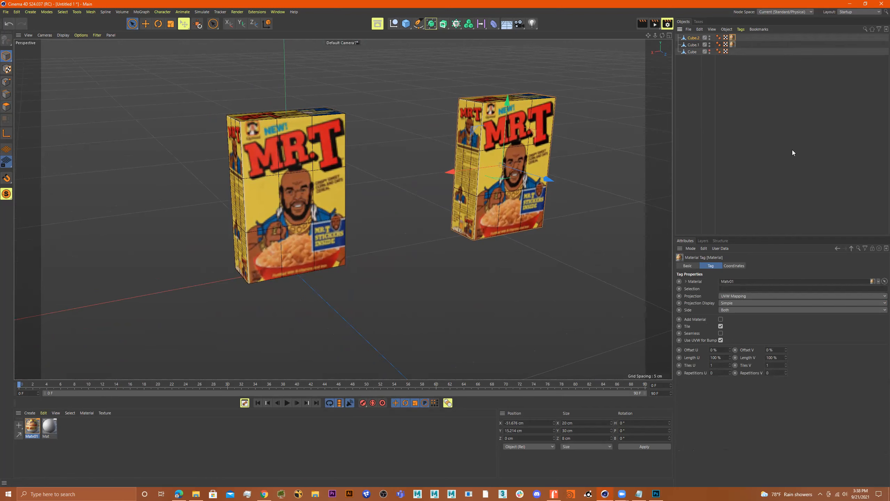
pyautogui.press('Delete')
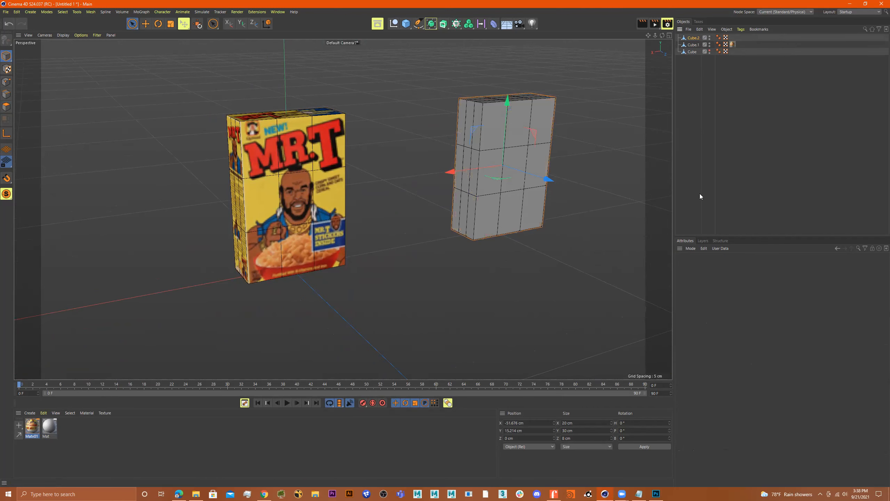
# Step: Rename the cubes Cube.V1 and Cube.V2, then open Matv01 for editing
pyautogui.doubleClick(697, 45)
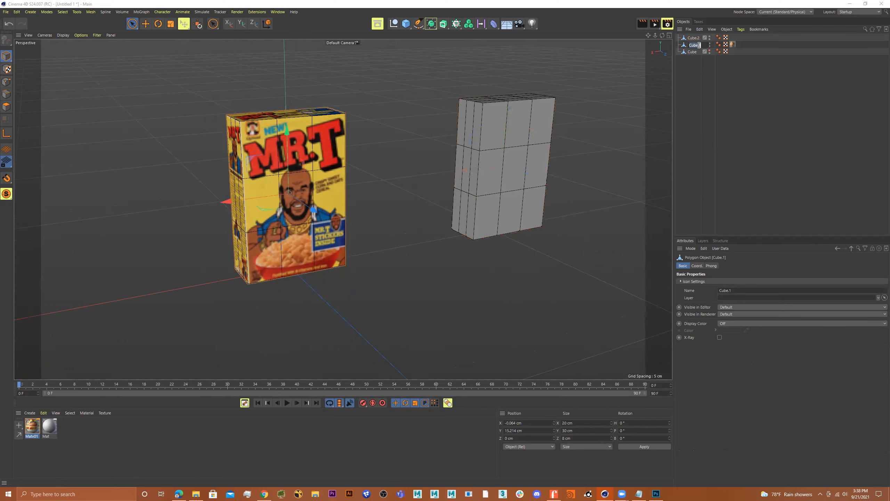
pyautogui.click(698, 45)
pyautogui.write('V')
pyautogui.press('Return')
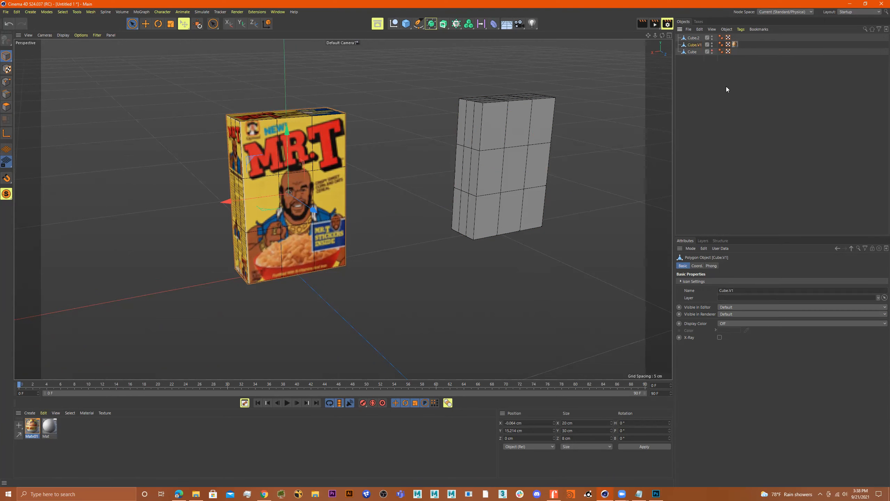
pyautogui.doubleClick(698, 38)
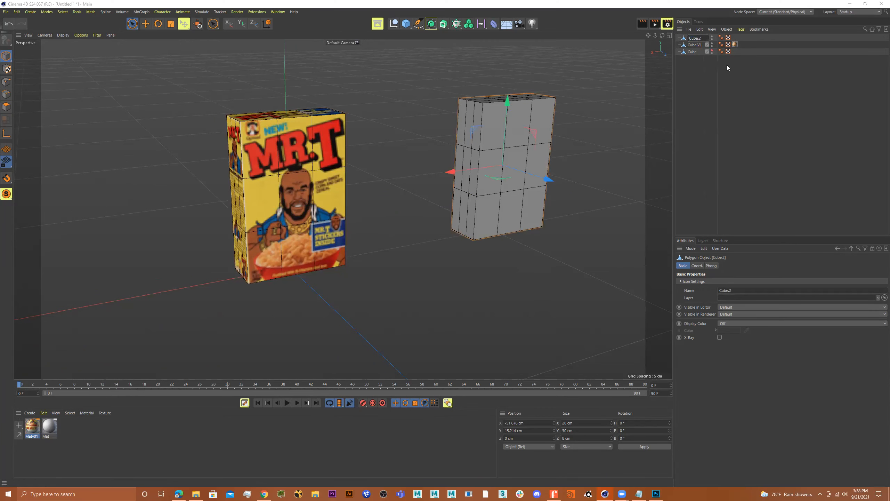
pyautogui.write('V')
pyautogui.press('Return')
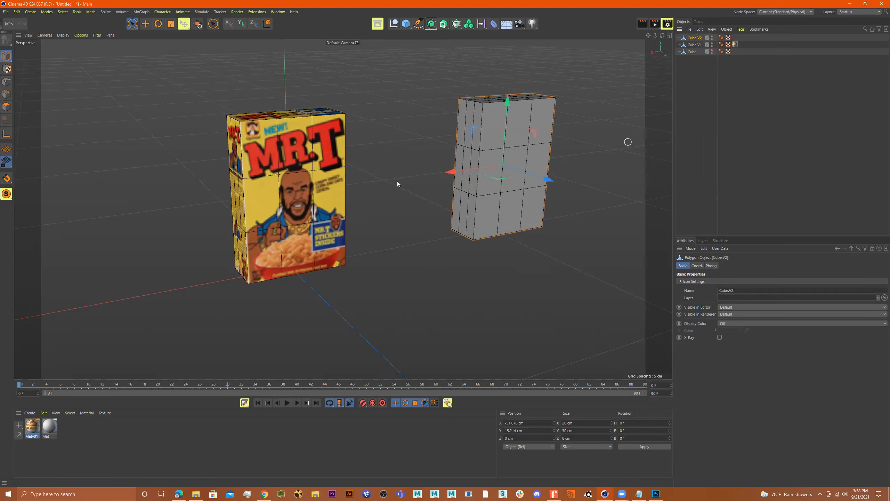
pyautogui.keyDown('alt'); pyautogui.moveTo(409, 173); pyautogui.dragTo(284, 272); pyautogui.keyUp('alt')
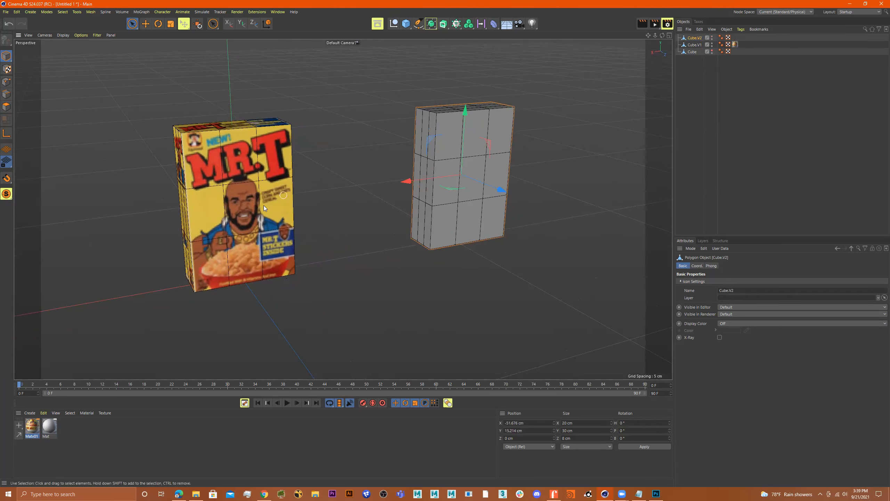
pyautogui.doubleClick(32, 425)
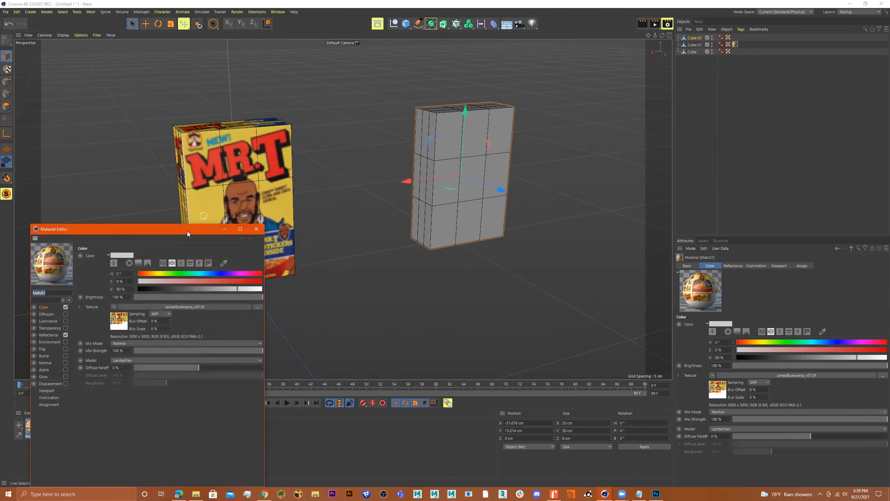
# Step: Set Matv01's viewport Texture Preview Size to 2048x2048 (16 MB), close the editor, and add a material
pyautogui.moveTo(175, 227); pyautogui.dragTo(545, 78)
pyautogui.scroll(10, 309, 160)
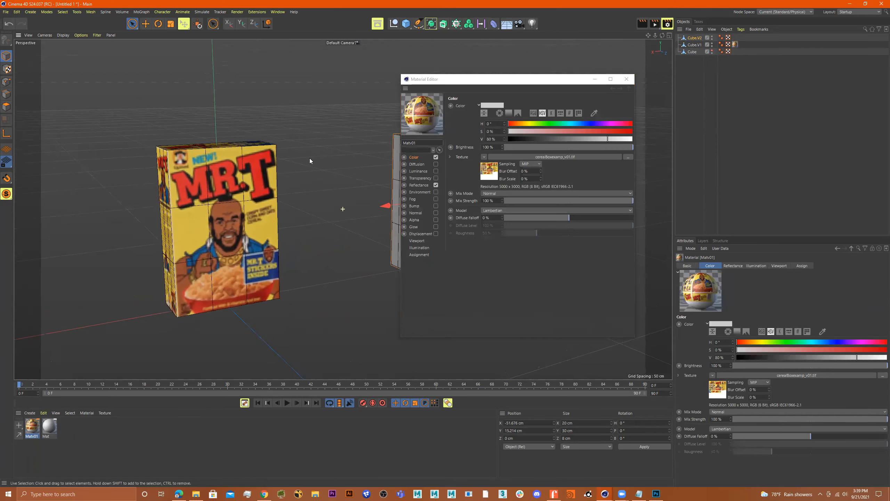
pyautogui.keyDown('alt'); pyautogui.moveTo(288, 186); pyautogui.dragTo(224, 192, button='right'); pyautogui.keyUp('alt')
pyautogui.keyDown('alt'); pyautogui.moveTo(224, 191); pyautogui.dragTo(283, 199); pyautogui.keyUp('alt')
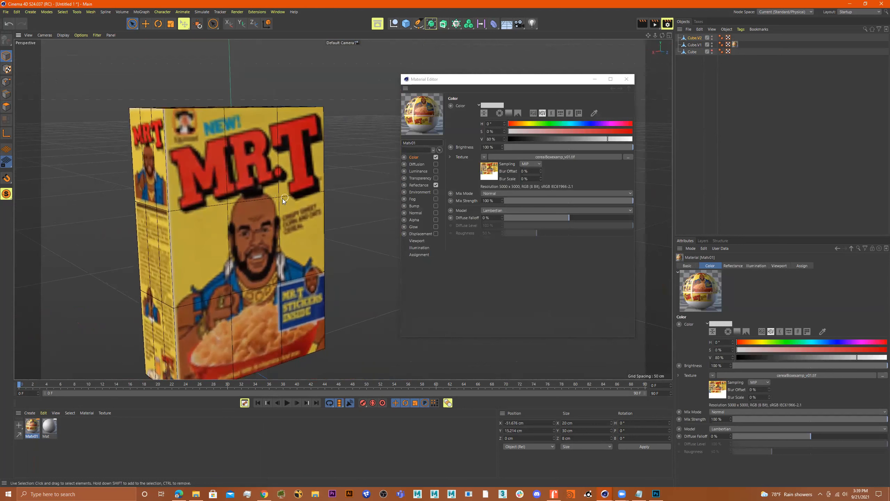
pyautogui.keyDown('alt'); pyautogui.moveTo(282, 199); pyautogui.dragTo(280, 167, button='middle'); pyautogui.keyUp('alt')
pyautogui.click(417, 240)
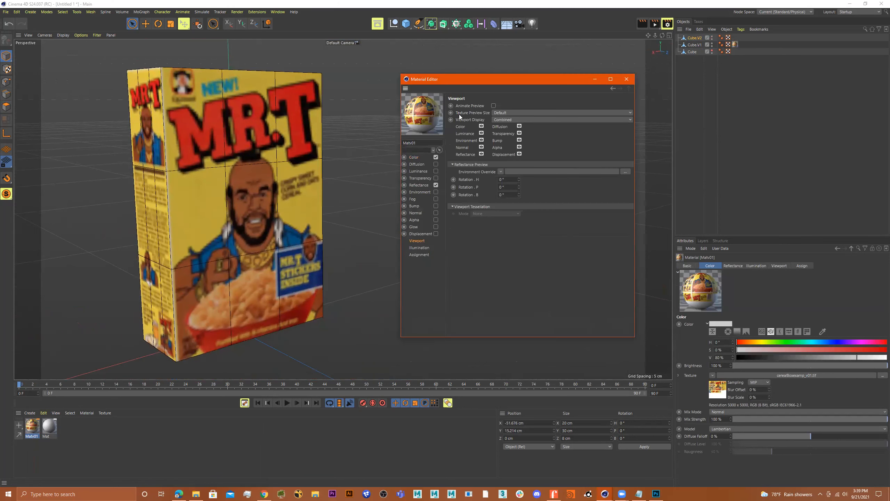
pyautogui.click(509, 113)
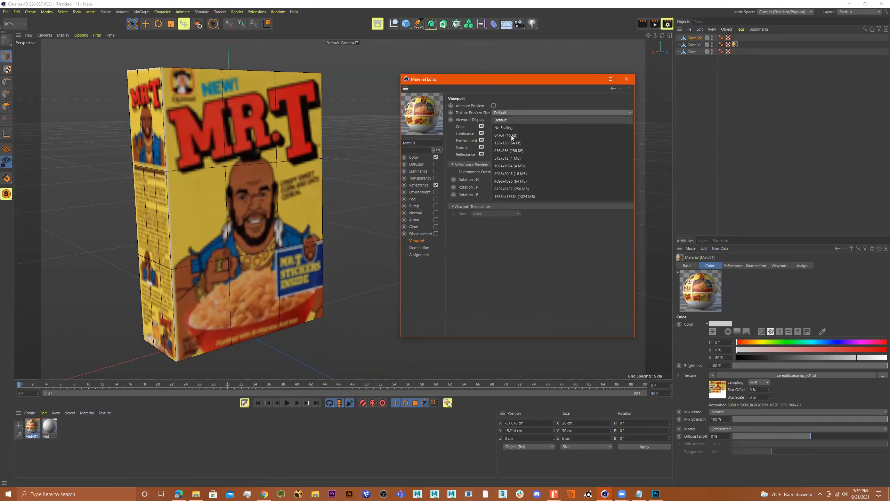
pyautogui.click(513, 173)
pyautogui.keyDown('alt'); pyautogui.moveTo(324, 214); pyautogui.dragTo(311, 244); pyautogui.keyUp('alt')
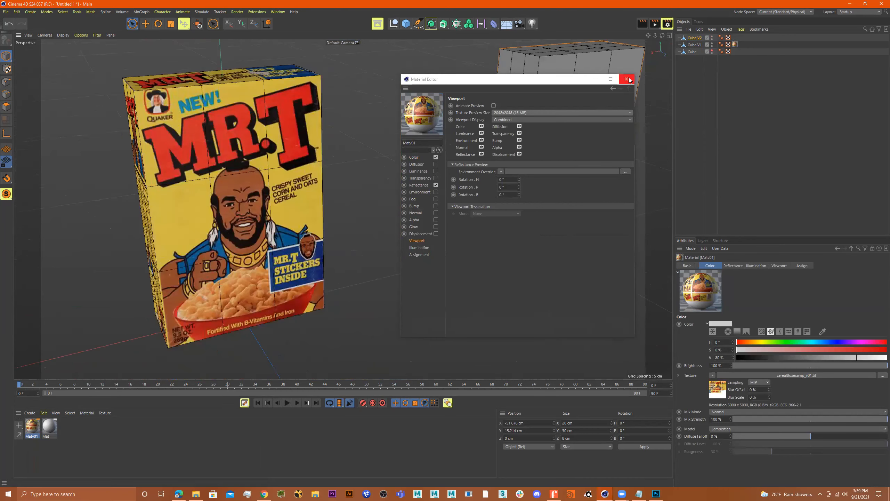
pyautogui.click(629, 80)
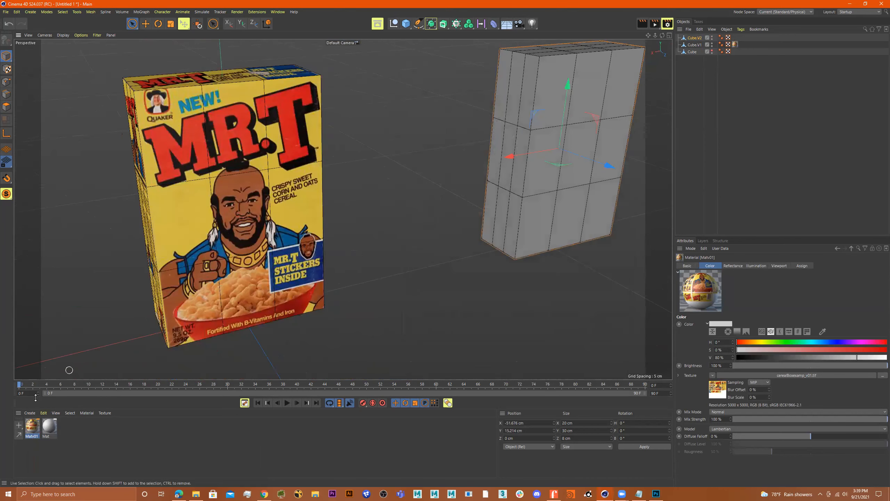
pyautogui.doubleClick(70, 430)
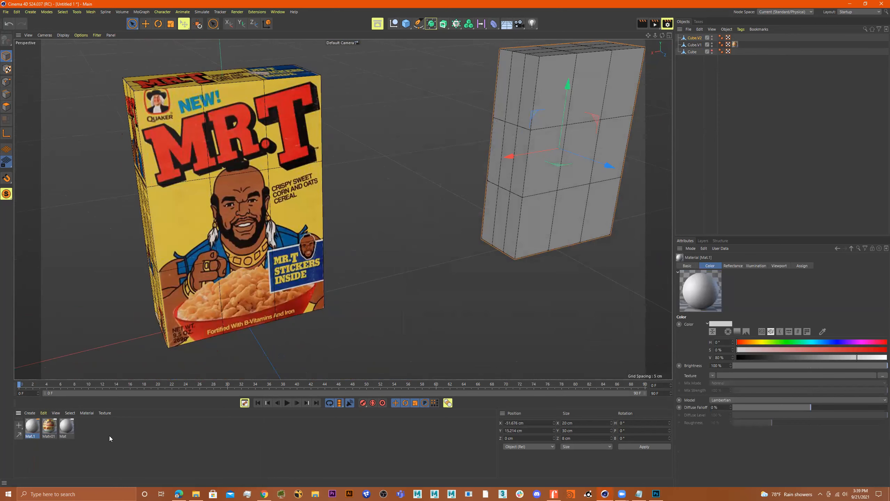
# Step: Name the new material Mat.1V02 and load cerealBoxexamp_v02.jpg as its Color texture
pyautogui.doubleClick(35, 428)
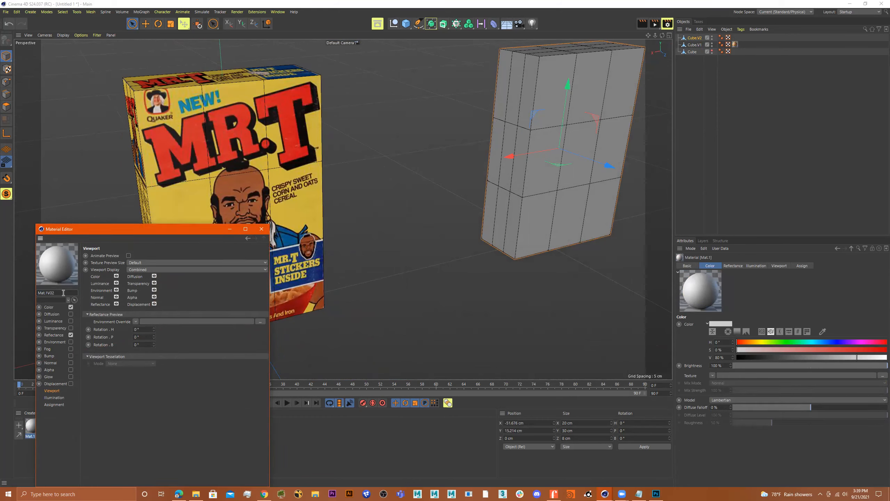
pyautogui.press('Return')
pyautogui.click(49, 307)
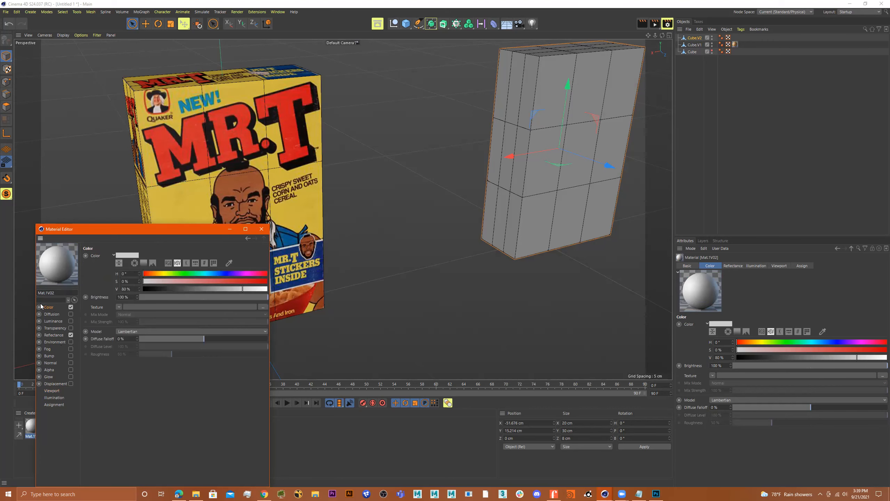
pyautogui.click(267, 307)
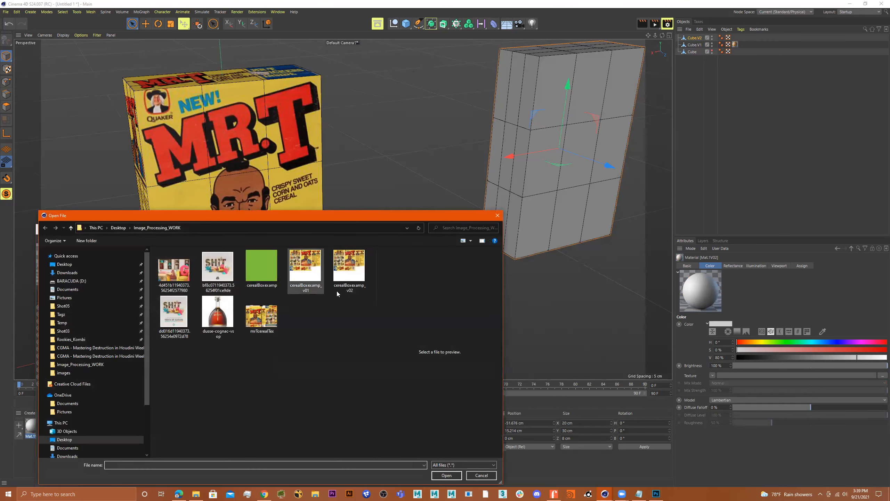
pyautogui.doubleClick(350, 271)
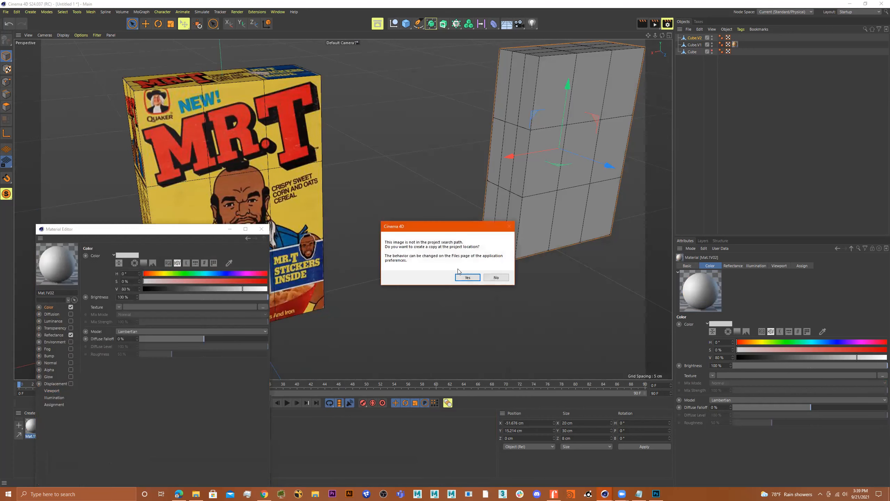
pyautogui.click(467, 278)
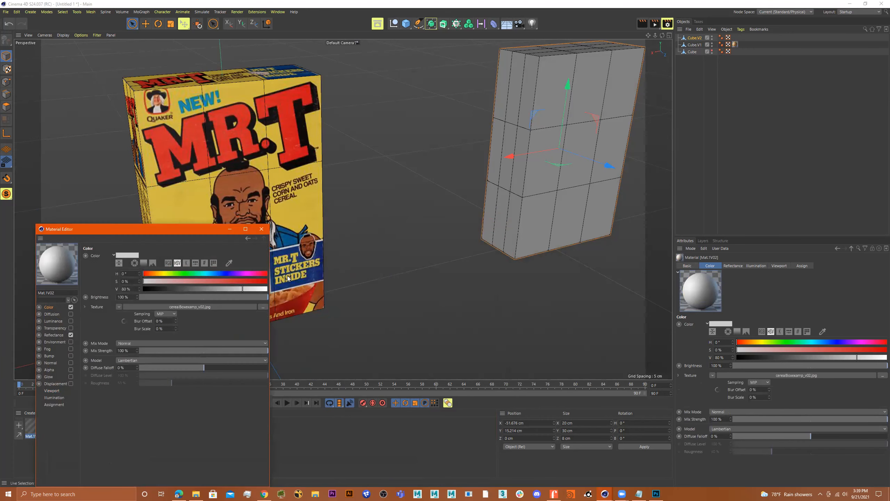
pyautogui.click(262, 228)
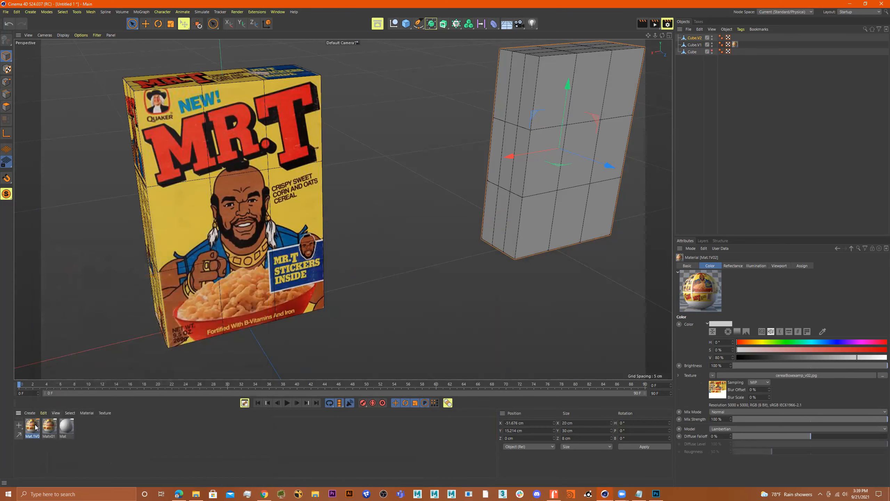
# Step: Apply Mat.1V02 to Cube.V2 and set its Texture Preview Size to 2048x2048
pyautogui.moveTo(252, 322); pyautogui.dragTo(586, 129)
pyautogui.keyDown('alt'); pyautogui.moveTo(550, 224); pyautogui.dragTo(368, 258); pyautogui.keyUp('alt')
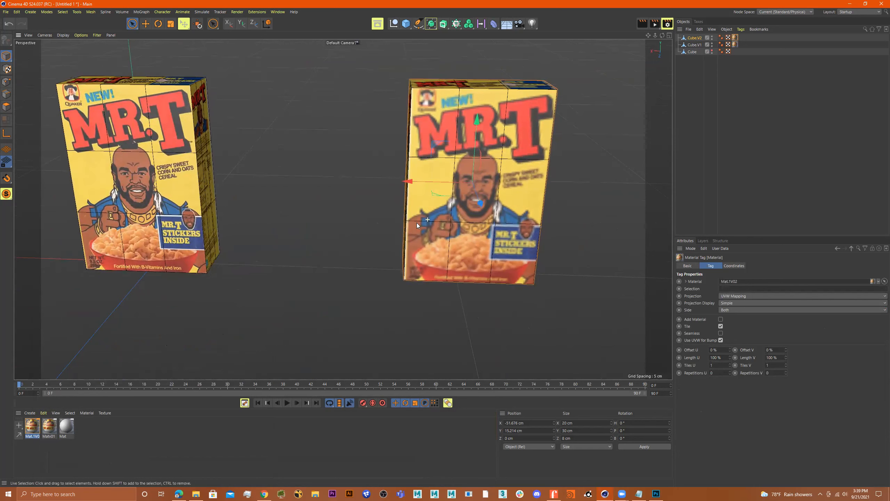
pyautogui.doubleClick(32, 426)
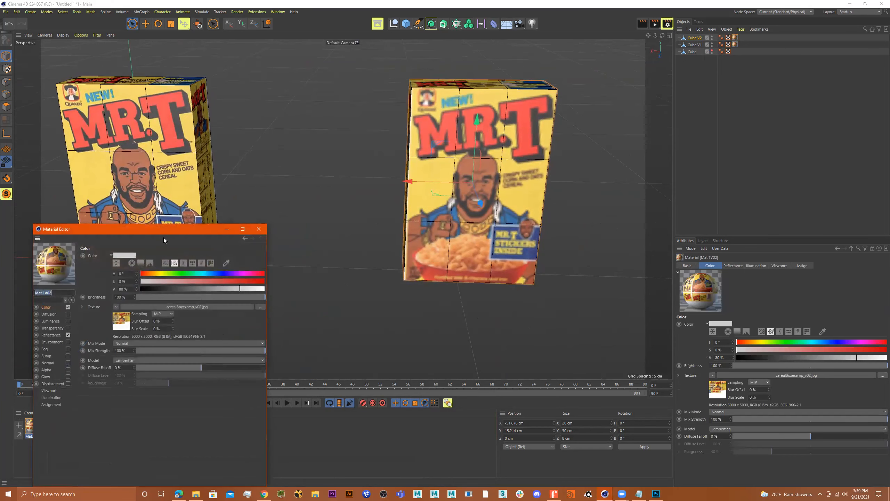
pyautogui.click(54, 390)
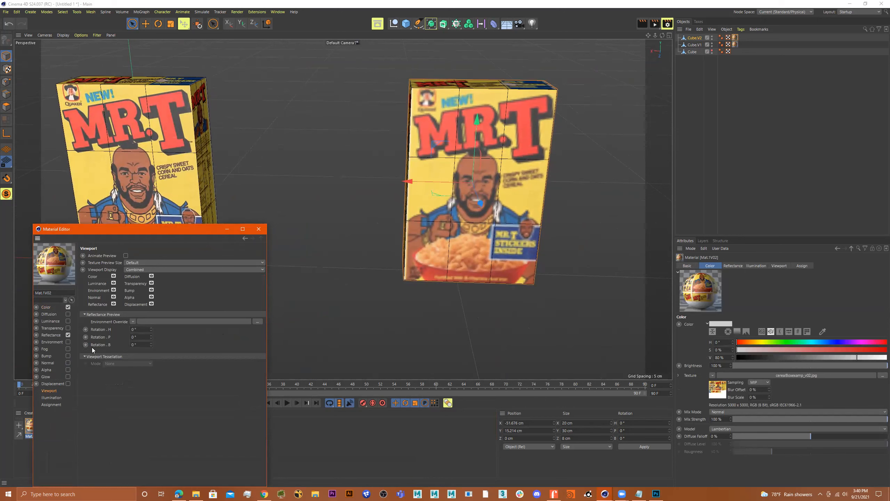
pyautogui.click(140, 262)
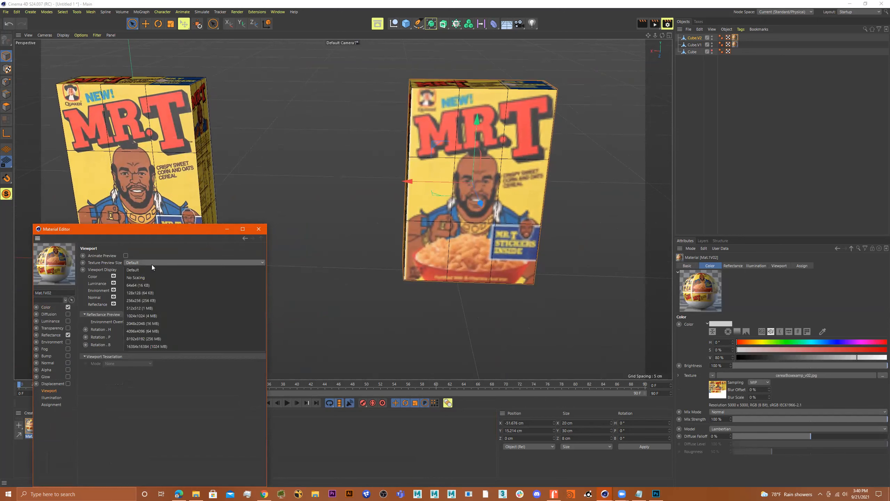
pyautogui.click(143, 323)
pyautogui.click(260, 228)
pyautogui.keyDown('alt'); pyautogui.moveTo(342, 208); pyautogui.dragTo(395, 214); pyautogui.keyUp('alt')
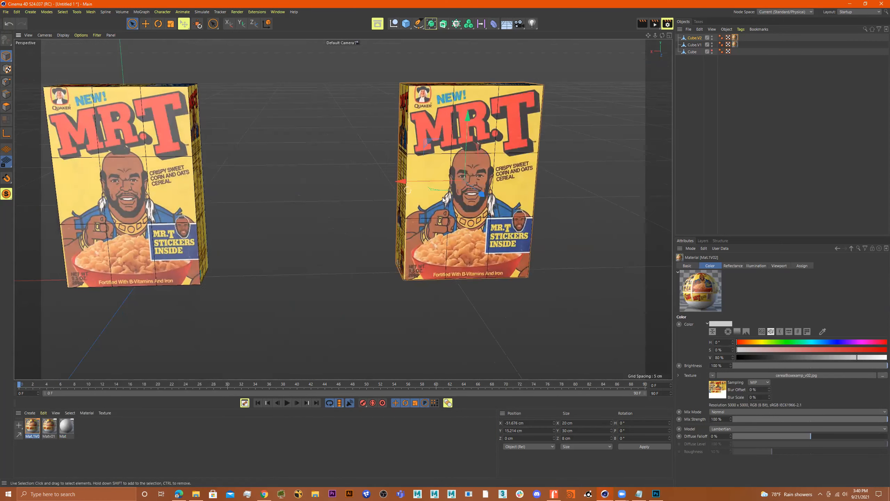
# Step: Slide Cube.V2 toward the other box, inspect both boxes, then view the Mr. T reference image
pyautogui.keyDown('alt'); pyautogui.moveTo(339, 219); pyautogui.dragTo(412, 236, button='middle'); pyautogui.keyUp('alt')
pyautogui.moveTo(464, 197); pyautogui.dragTo(478, 222)
pyautogui.scroll(5, 350, 224)
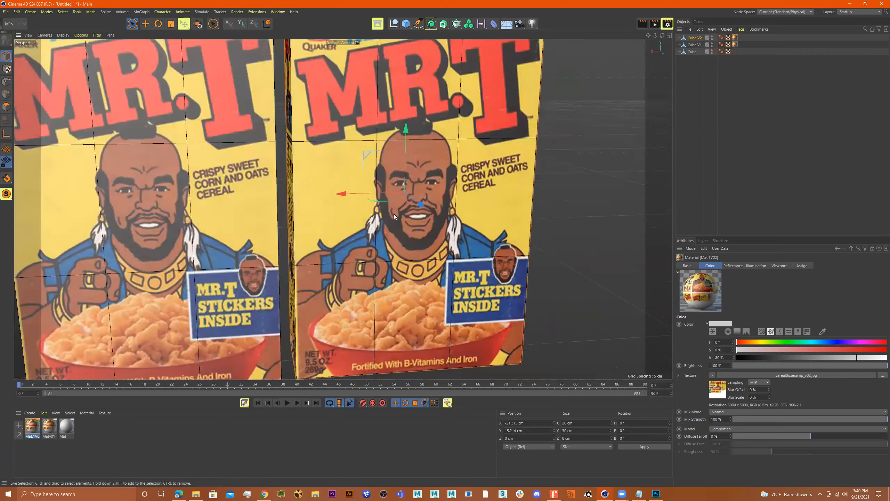
pyautogui.scroll(-5, 355, 212)
pyautogui.keyDown('alt'); pyautogui.moveTo(351, 211); pyautogui.dragTo(186, 217); pyautogui.keyUp('alt')
pyautogui.keyDown('alt'); pyautogui.moveTo(298, 210); pyautogui.dragTo(299, 132); pyautogui.keyUp('alt')
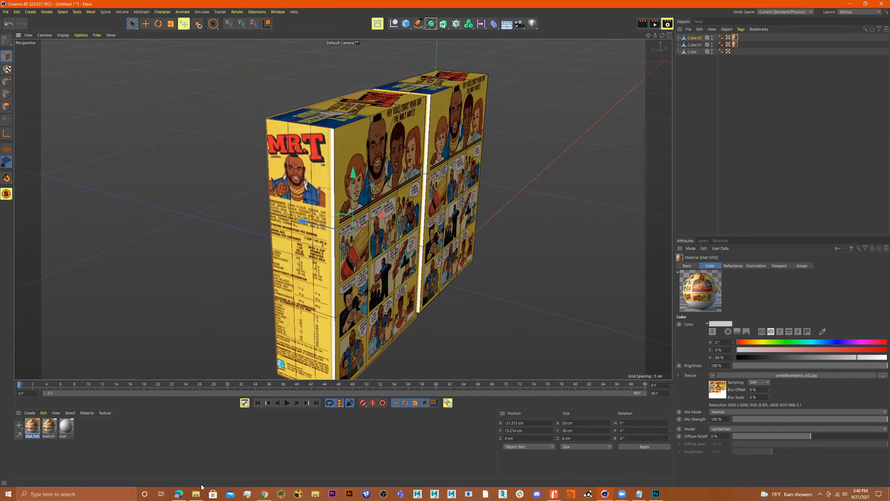
pyautogui.click(178, 494)
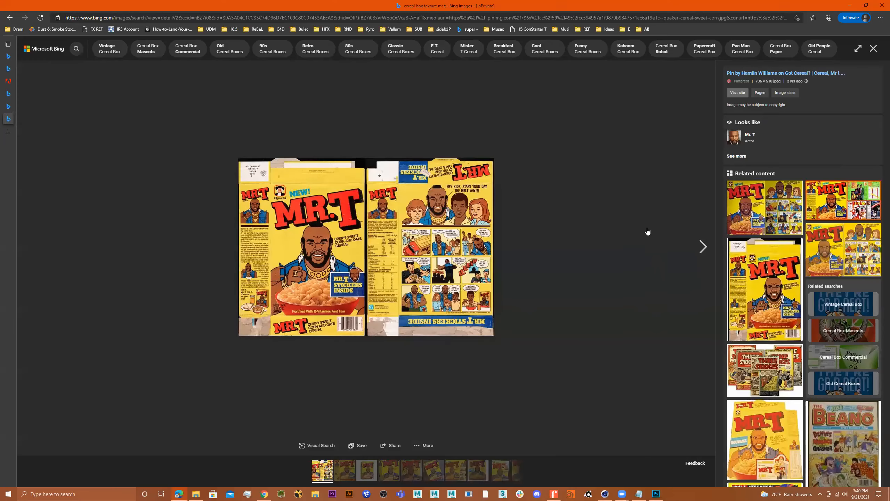
pyautogui.click(656, 493)
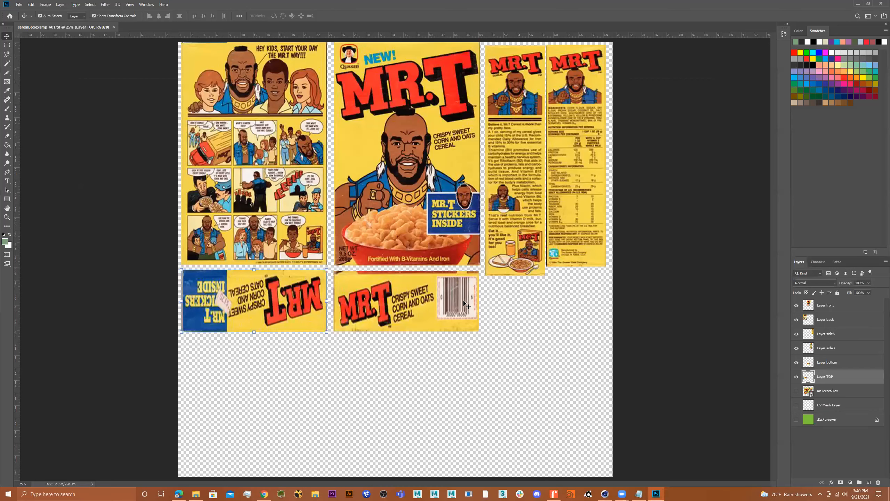
# Step: Make the UV Mesh and green Background layers visible again
pyautogui.click(796, 406)
pyautogui.click(796, 420)
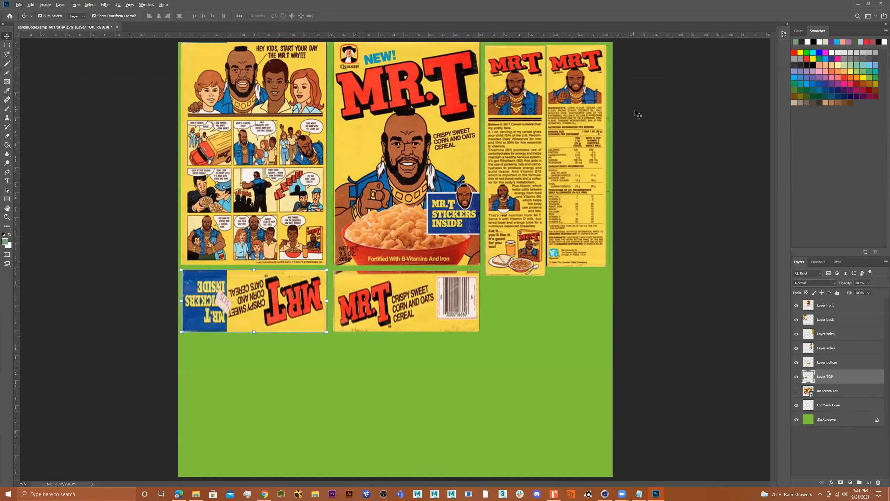
pyautogui.keyDown('alt'); pyautogui.scroll(2, 617, 107); pyautogui.keyUp('alt')
pyautogui.keyDown('alt'); pyautogui.scroll(1, 627, 154); pyautogui.keyUp('alt')
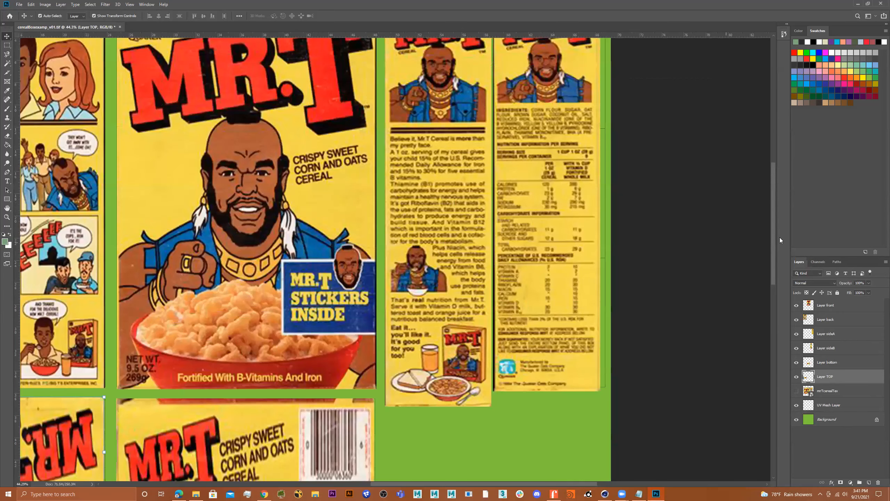
pyautogui.moveTo(772, 233); pyautogui.dragTo(770, 215)
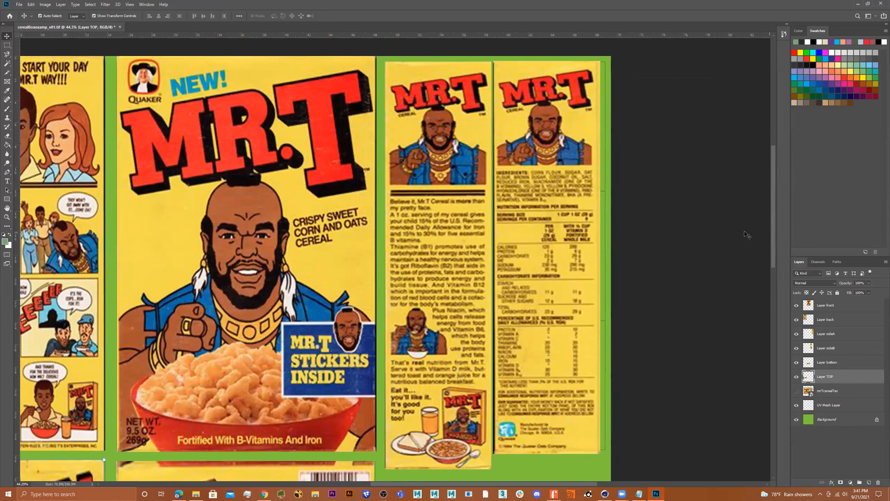
# Step: Shift the sideA panel right into its slot and lower its opacity to 51%
pyautogui.click(569, 318)
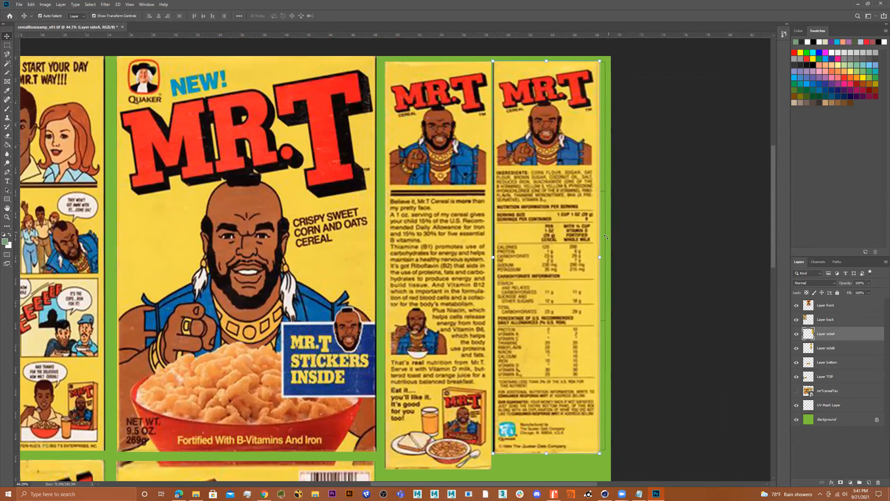
pyautogui.moveTo(554, 248); pyautogui.dragTo(563, 250)
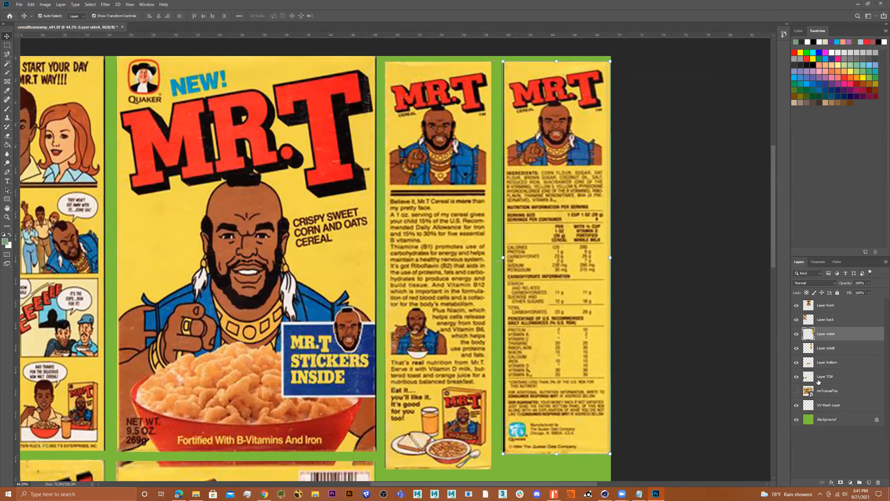
pyautogui.click(868, 283)
pyautogui.moveTo(854, 293); pyautogui.dragTo(853, 293)
pyautogui.moveTo(591, 228); pyautogui.dragTo(560, 235)
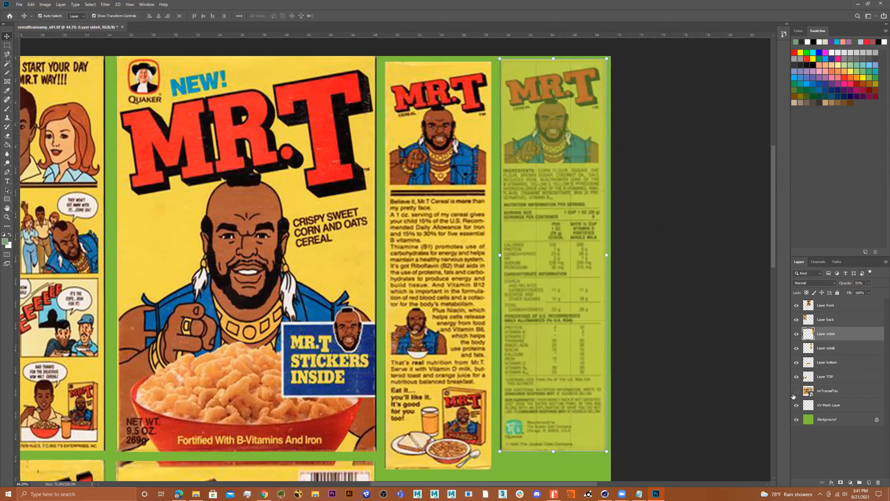
pyautogui.keyDown('alt'); pyautogui.scroll(-2, 560, 281); pyautogui.keyUp('alt')
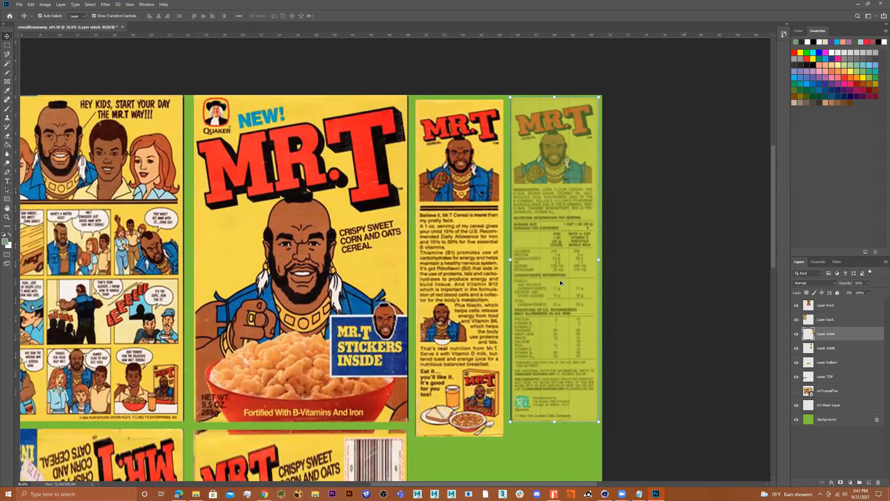
pyautogui.keyDown('alt'); pyautogui.scroll(-10, 561, 281); pyautogui.keyUp('alt')
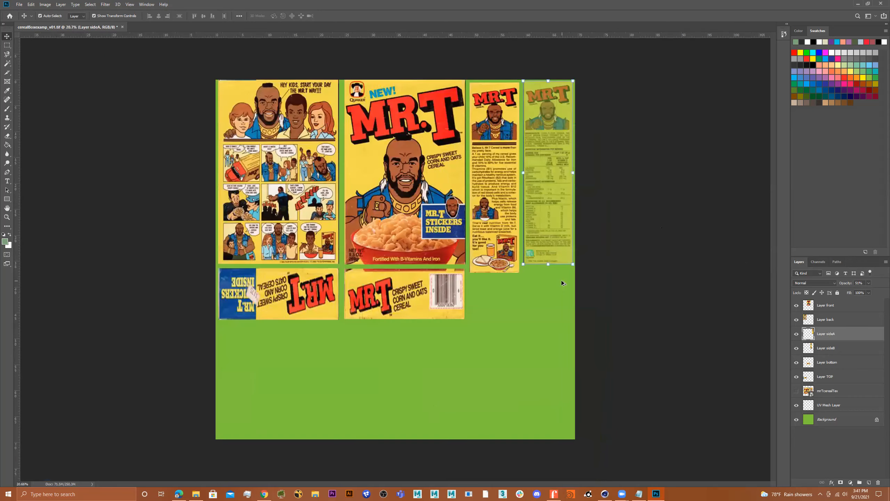
pyautogui.keyDown('alt'); pyautogui.scroll(5, 562, 280); pyautogui.keyUp('alt')
pyautogui.keyDown('alt'); pyautogui.scroll(-4, 557, 278); pyautogui.keyUp('alt')
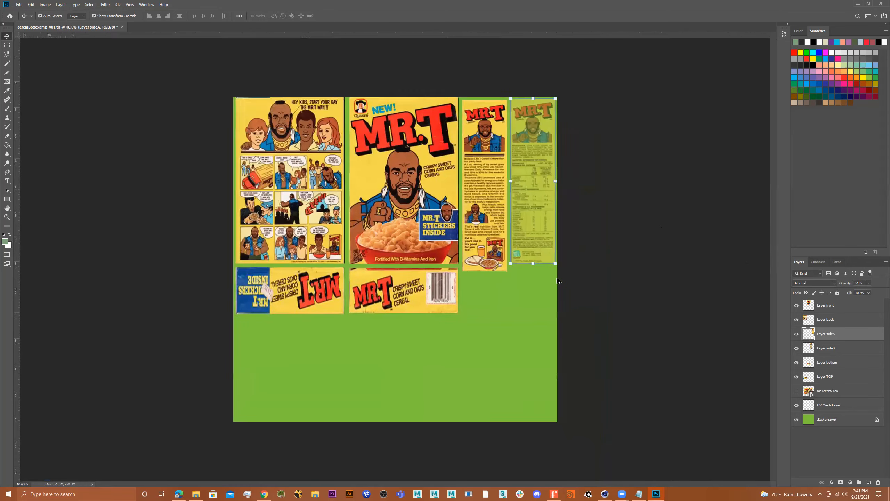
pyautogui.keyDown('alt'); pyautogui.scroll(5, 524, 259); pyautogui.keyUp('alt')
pyautogui.keyDown('alt'); pyautogui.scroll(-2, 508, 252); pyautogui.keyUp('alt')
pyautogui.keyDown('alt'); pyautogui.scroll(2, 486, 178); pyautogui.keyUp('alt')
pyautogui.keyDown('alt'); pyautogui.scroll(-1, 450, 177); pyautogui.keyUp('alt')
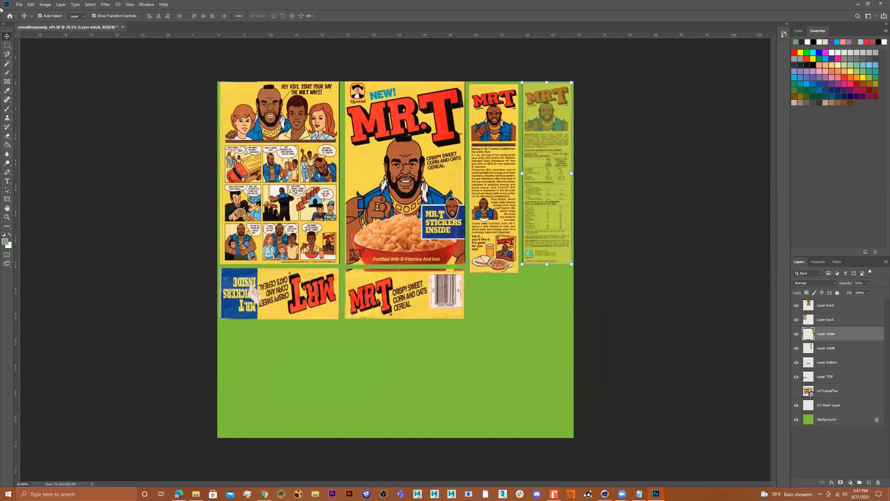
# Step: Save the texture as a TIFF named cerealBoxexamp_v03
pyautogui.click(19, 5)
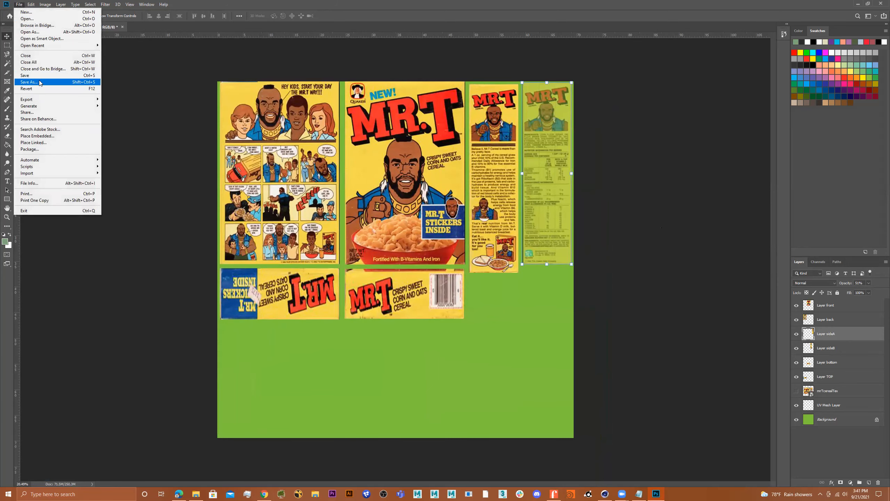
pyautogui.click(71, 82)
pyautogui.click(99, 215)
pyautogui.doubleClick(99, 215)
pyautogui.click(100, 215)
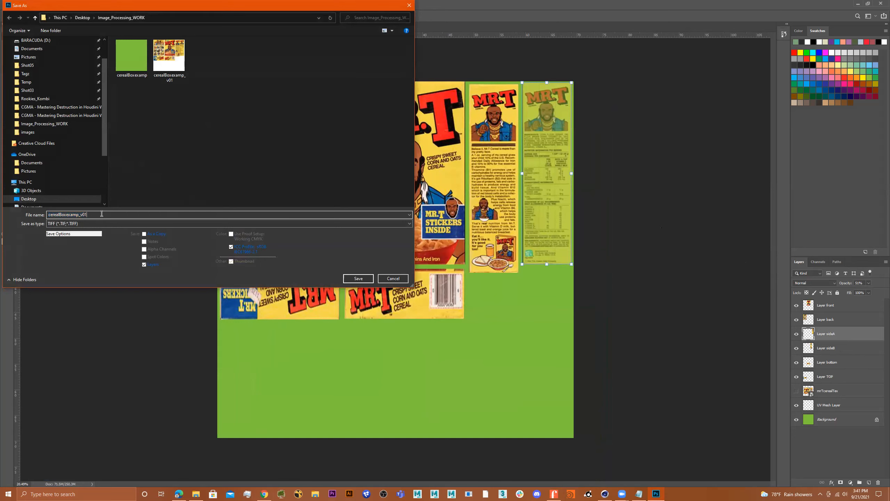
pyautogui.press('BackSpace')
pyautogui.write('3')
pyautogui.press('Return')
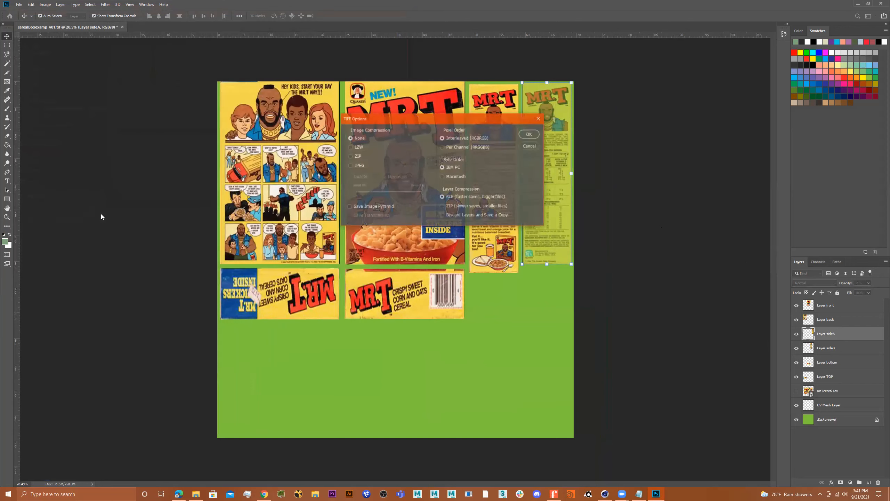
pyautogui.click(529, 135)
# Step: Save cerealBoxexamp_v03 again as a JPEG and minimize Photoshop
pyautogui.click(19, 4)
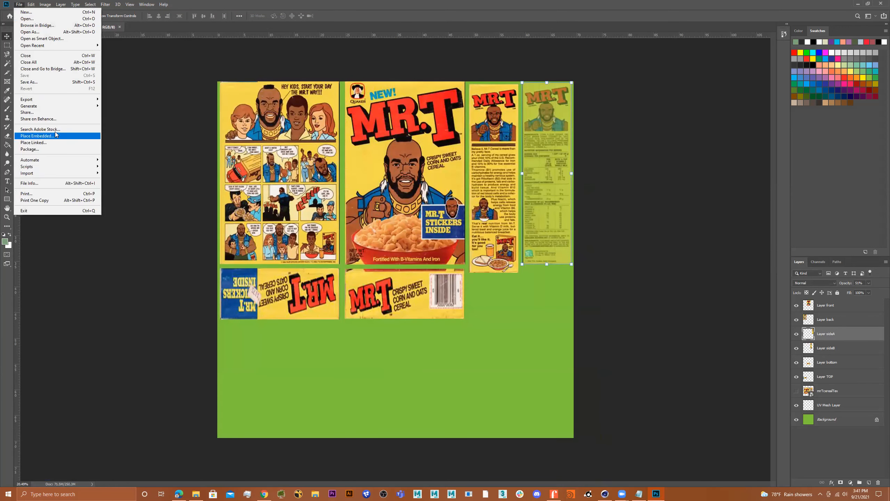
pyautogui.click(46, 81)
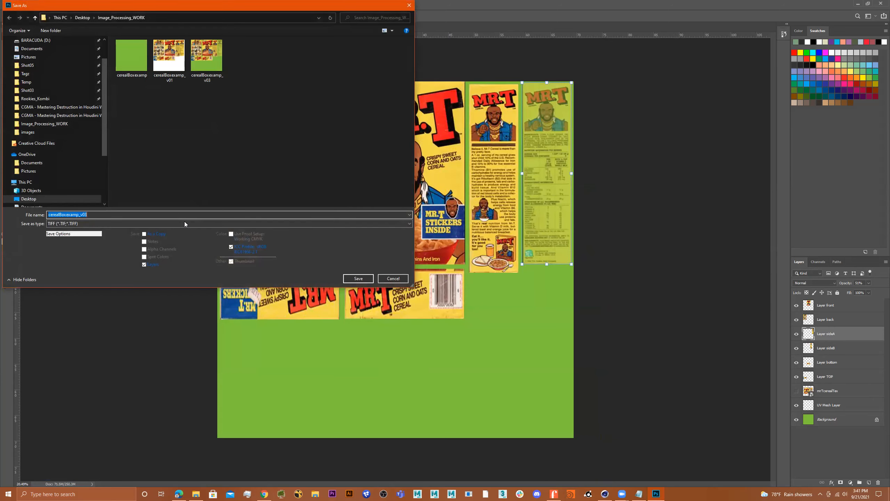
pyautogui.click(185, 223)
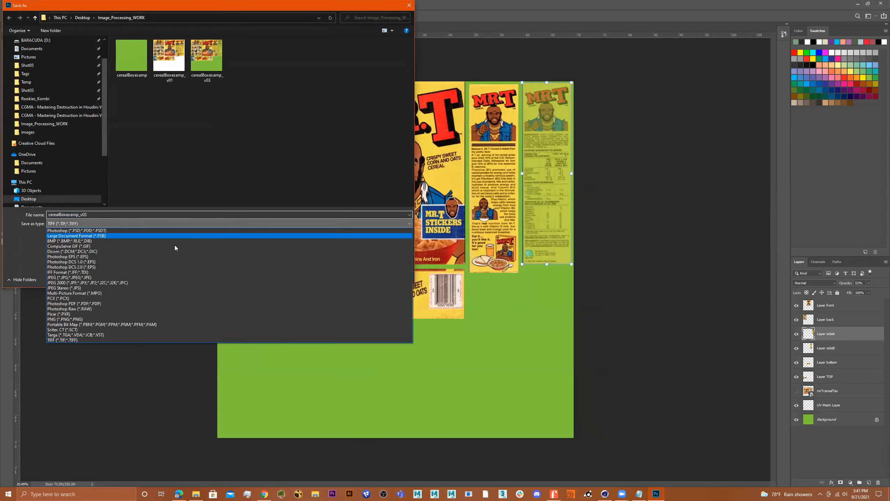
pyautogui.click(147, 278)
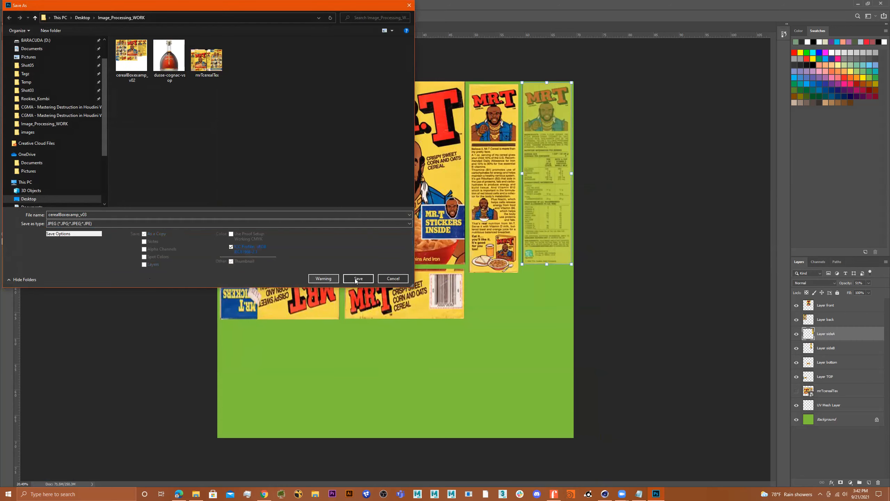
pyautogui.click(357, 278)
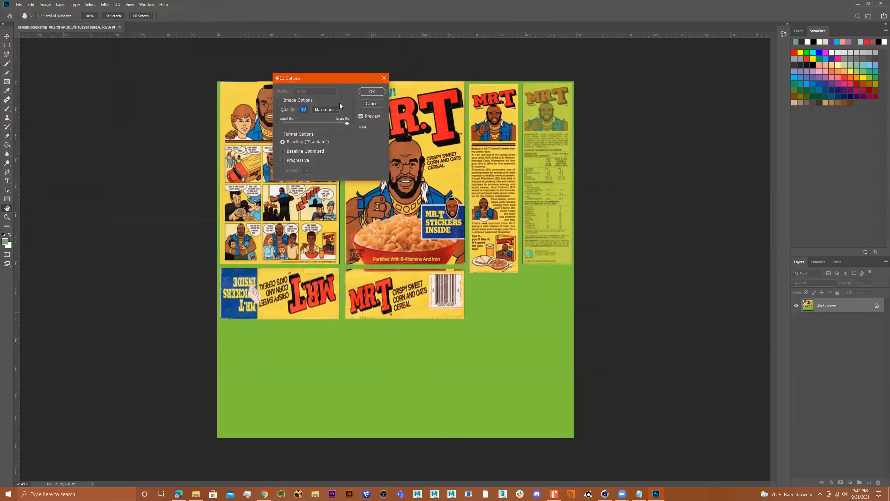
pyautogui.click(371, 92)
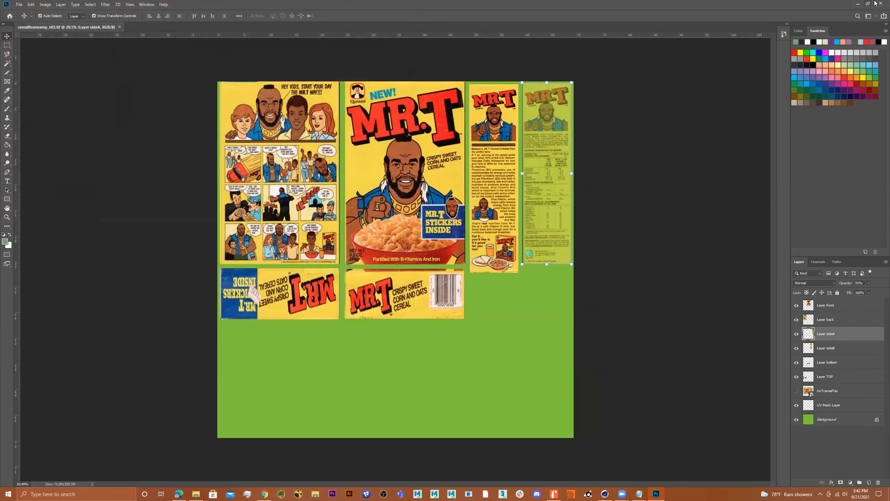
pyautogui.click(858, 4)
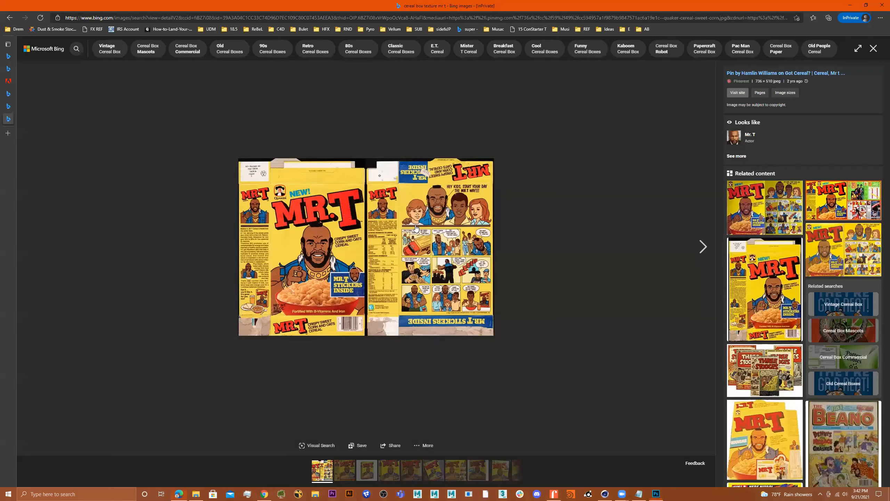
# Step: Duplicate the cereal box and place the copy to the left of the original
pyautogui.click(851, 4)
pyautogui.keyDown('alt'); pyautogui.moveTo(476, 230); pyautogui.dragTo(436, 214); pyautogui.keyUp('alt')
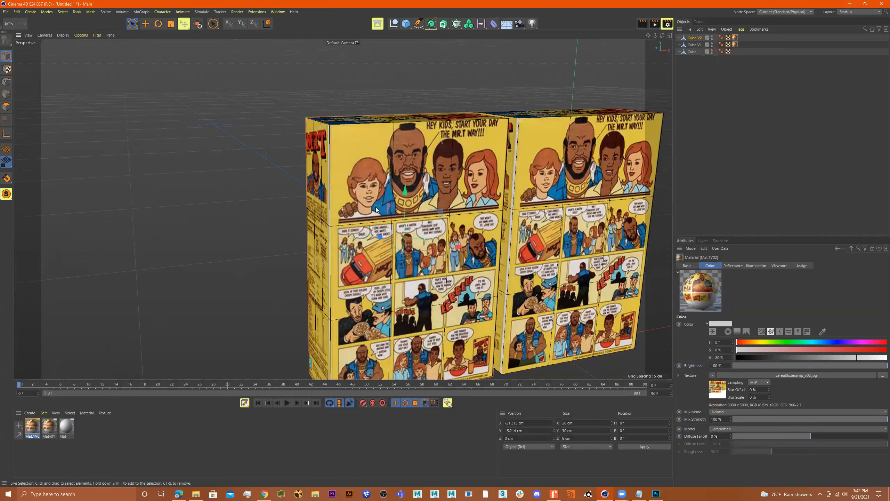
pyautogui.scroll(-5, 373, 228)
pyautogui.keyDown('ctrl'); pyautogui.moveTo(385, 213); pyautogui.dragTo(194, 212); pyautogui.keyUp('ctrl')
pyautogui.keyDown('alt'); pyautogui.moveTo(428, 212); pyautogui.dragTo(661, 216, button='middle'); pyautogui.keyUp('alt')
pyautogui.keyDown('alt'); pyautogui.moveTo(364, 224); pyautogui.dragTo(420, 175); pyautogui.keyUp('alt')
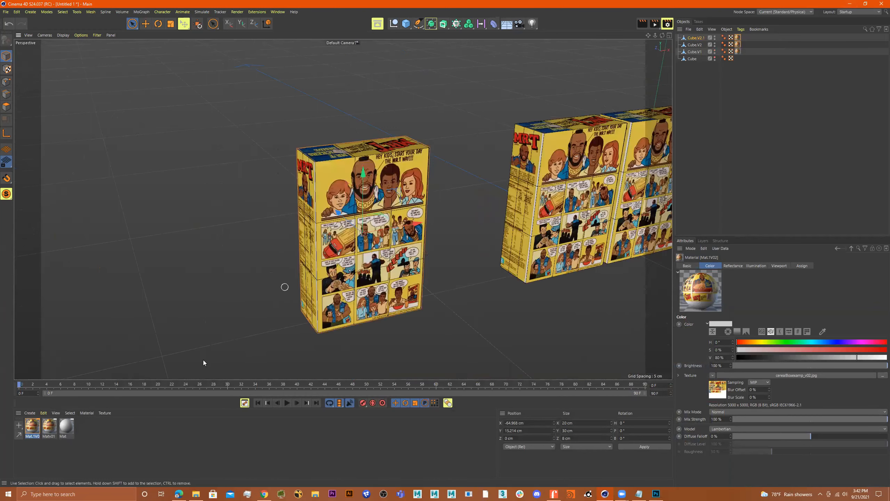
# Step: Create material Mat.v03 with cerealBoxexamp_v03.jpg loaded as its Color texture
pyautogui.doubleClick(95, 429)
pyautogui.doubleClick(31, 426)
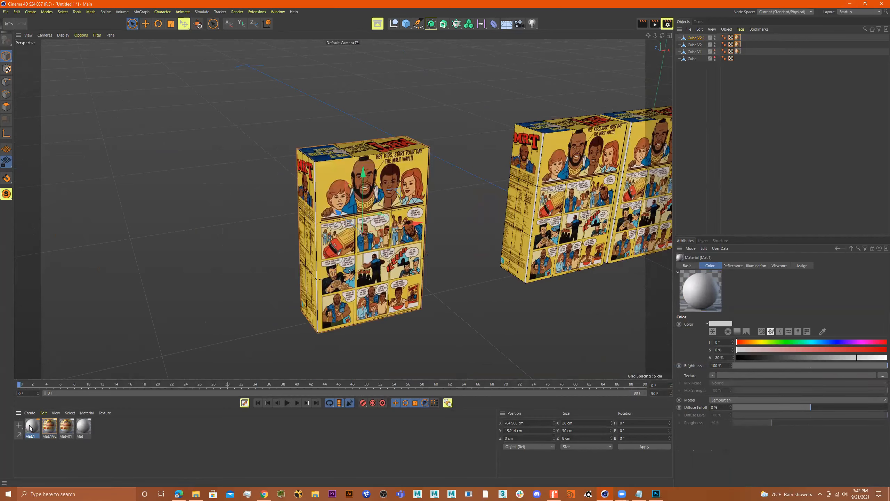
pyautogui.click(57, 294)
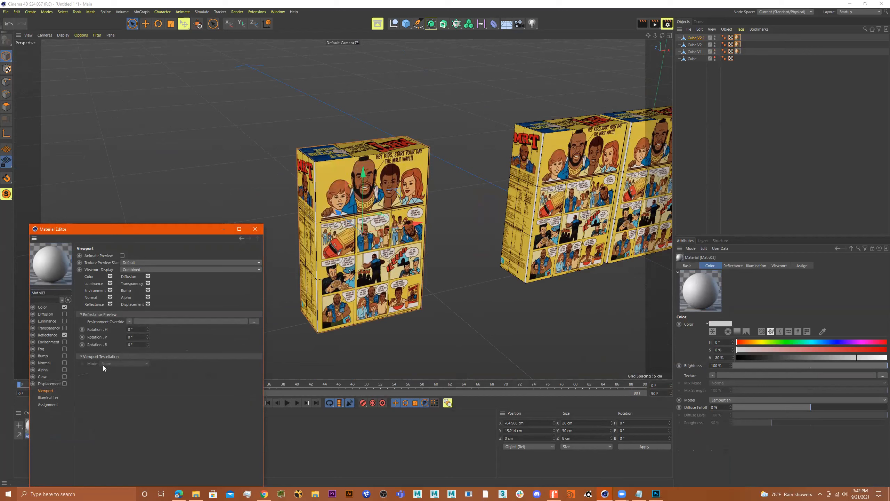
pyautogui.click(43, 307)
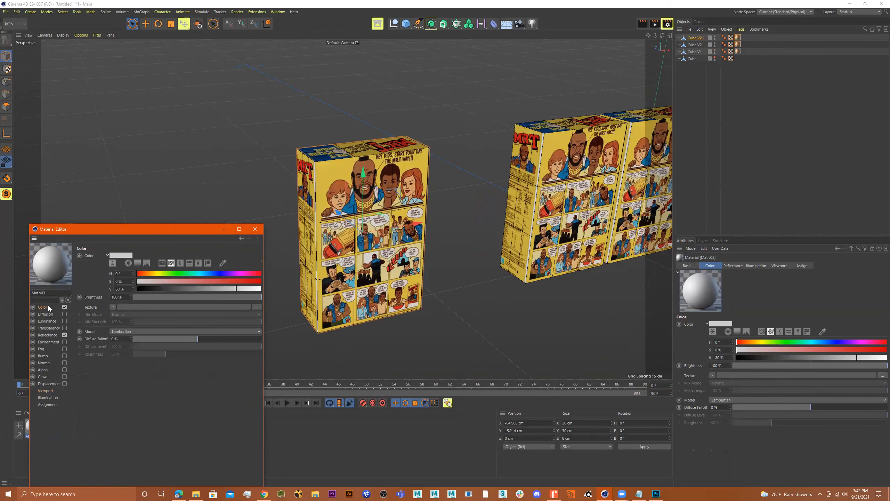
pyautogui.click(257, 307)
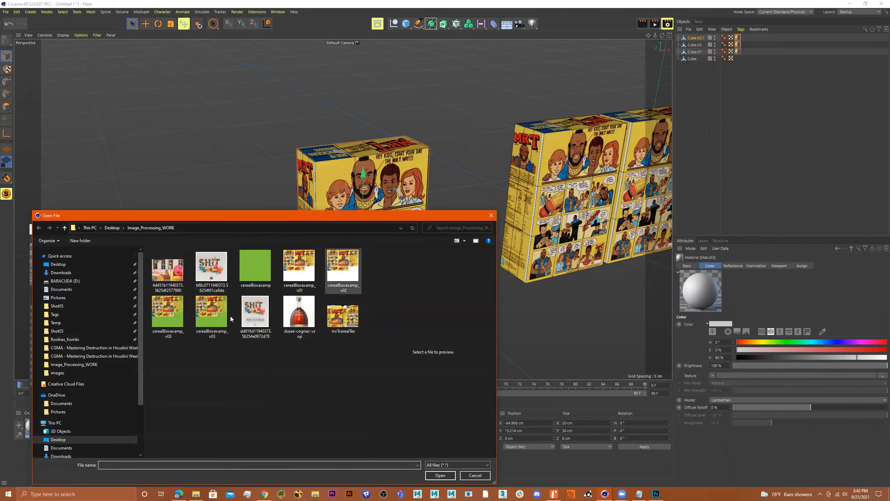
pyautogui.doubleClick(171, 313)
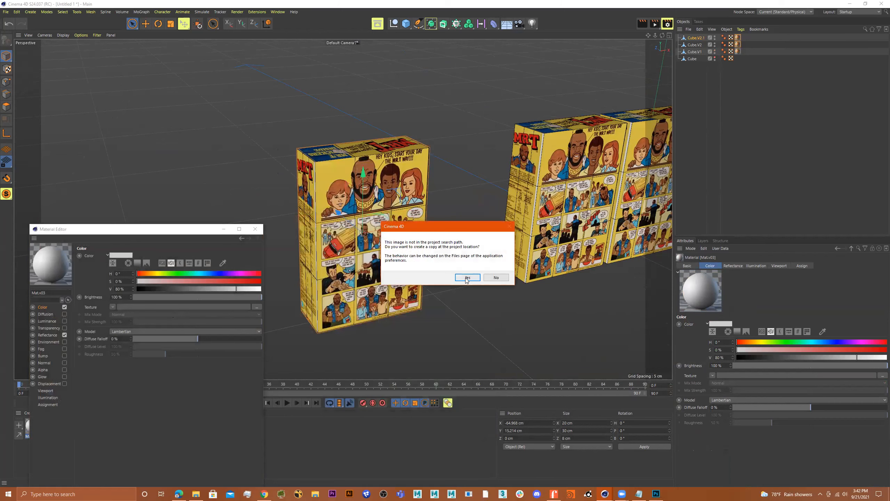
pyautogui.click(467, 278)
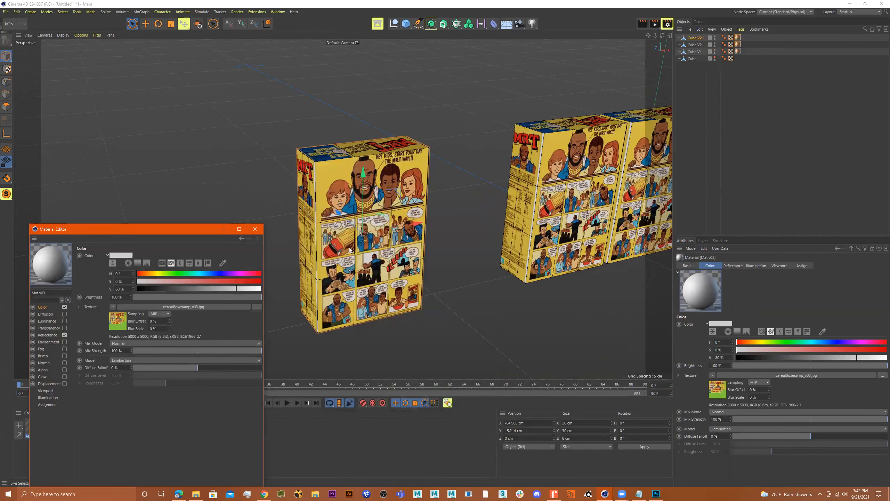
pyautogui.click(253, 229)
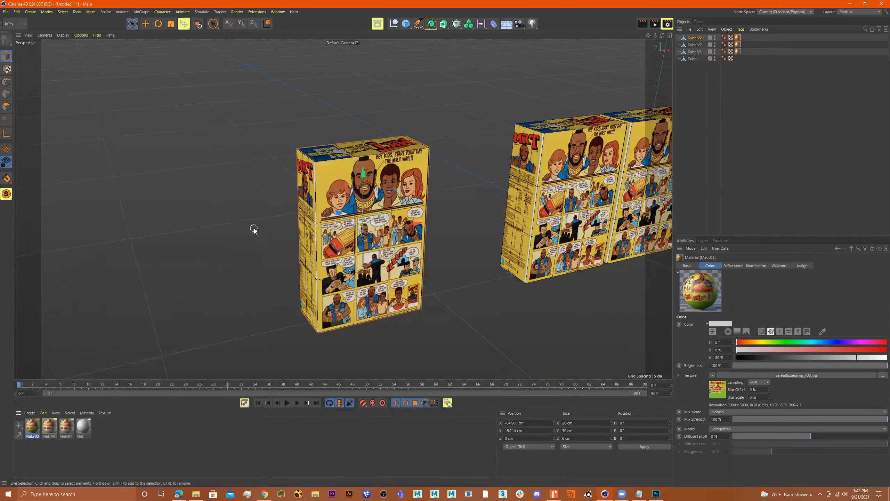
# Step: Replace the copied box's old material with Mat.v03
pyautogui.click(738, 39)
pyautogui.press('Delete')
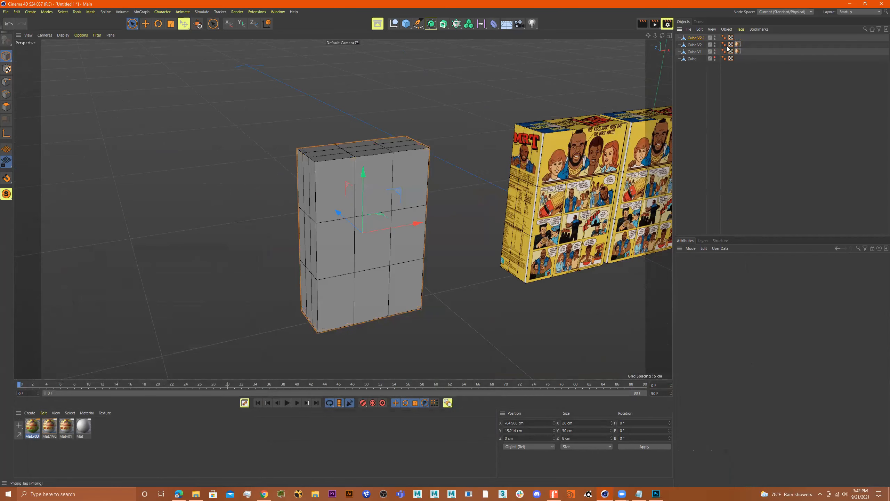
pyautogui.moveTo(32, 432); pyautogui.dragTo(346, 241)
# Step: Orbit around both boxes to check fronts and comic backs, then return to Photoshop
pyautogui.scroll(3, 365, 232)
pyautogui.keyDown('alt'); pyautogui.moveTo(501, 294); pyautogui.dragTo(549, 296); pyautogui.keyUp('alt')
pyautogui.keyDown('alt'); pyautogui.moveTo(456, 289); pyautogui.dragTo(357, 239); pyautogui.keyUp('alt')
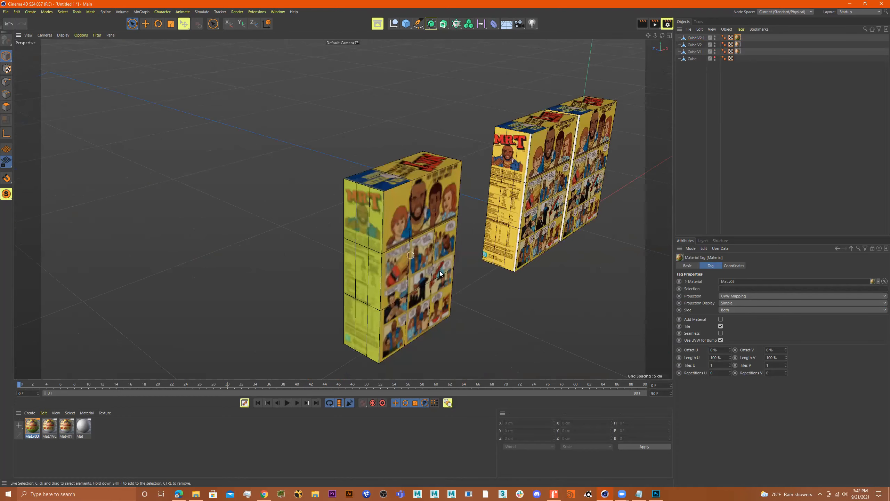
pyautogui.click(655, 493)
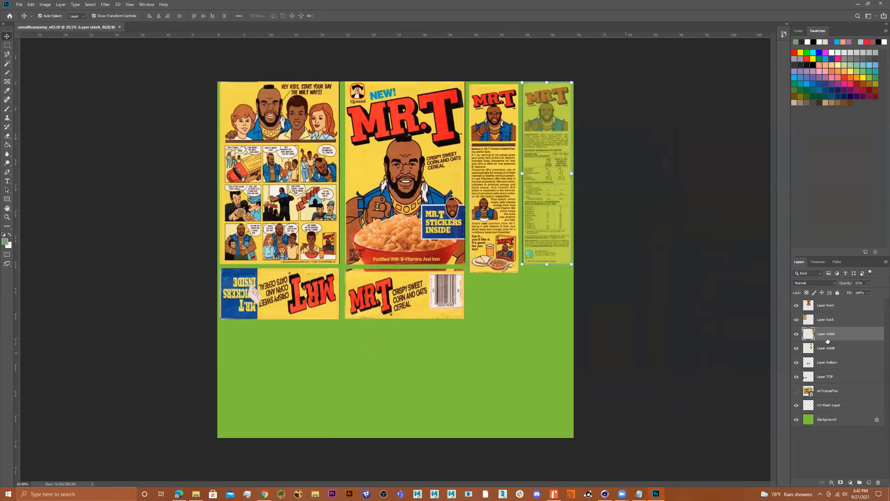
# Step: Set layer sideA to 100% opacity, overwrite cerealBoxexamp_v03 as JPEG, and minimize Photoshop
pyautogui.click(870, 283)
pyautogui.moveTo(870, 292); pyautogui.dragTo(885, 292)
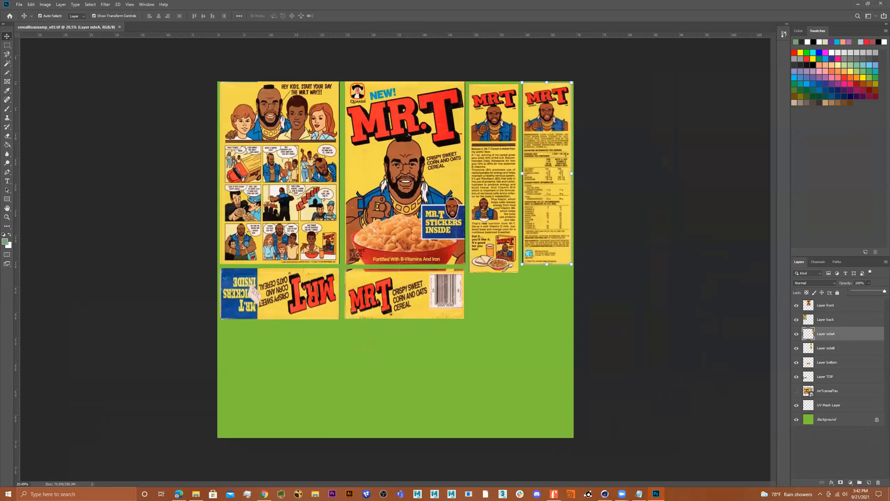
pyautogui.click(18, 4)
pyautogui.click(45, 86)
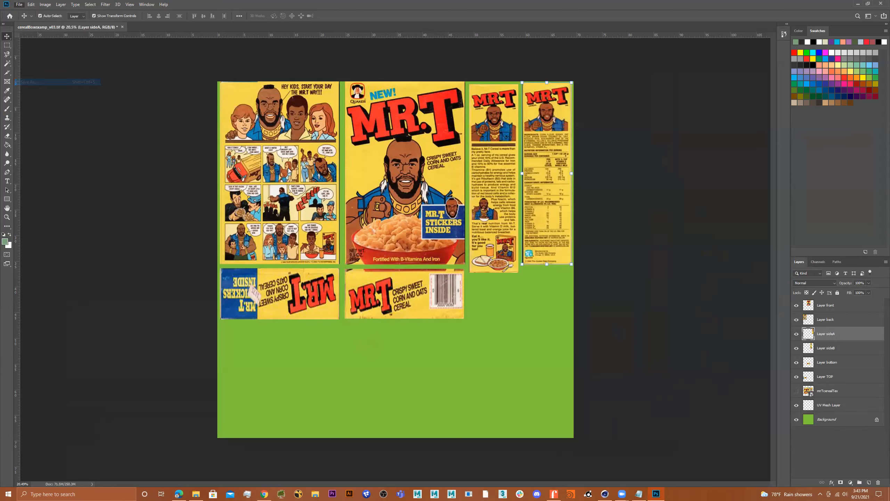
pyautogui.click(79, 224)
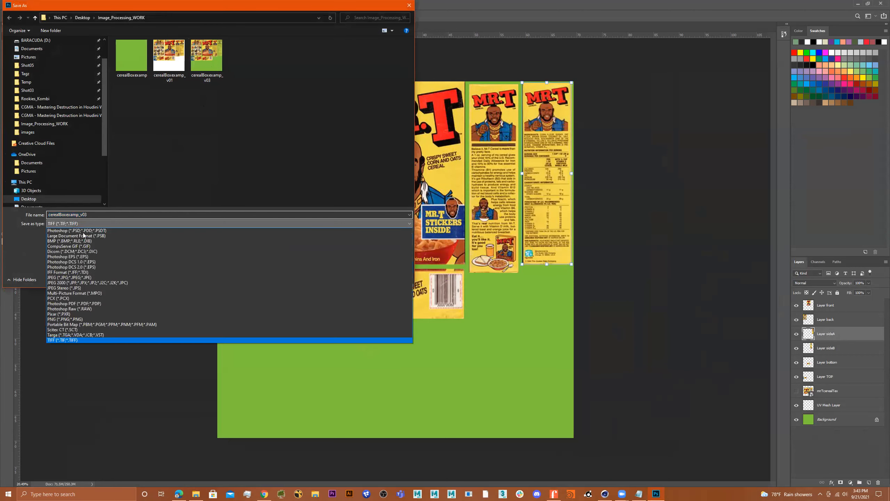
pyautogui.click(89, 279)
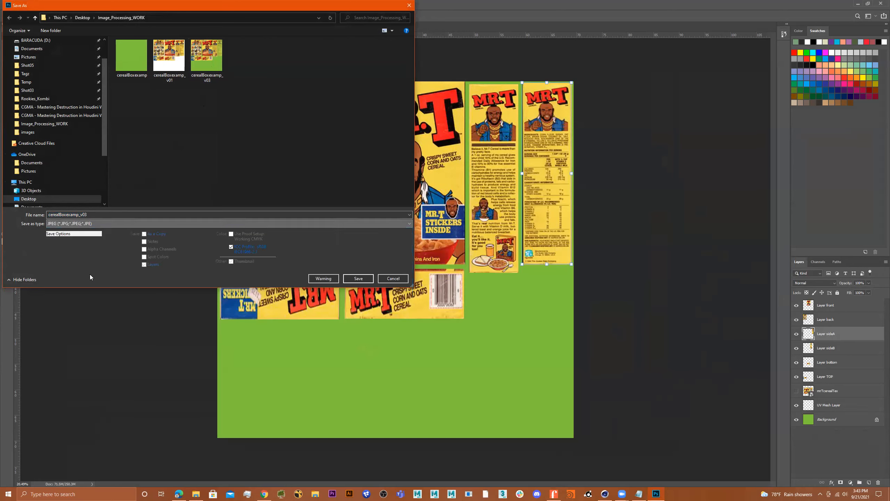
pyautogui.doubleClick(178, 59)
pyautogui.click(469, 248)
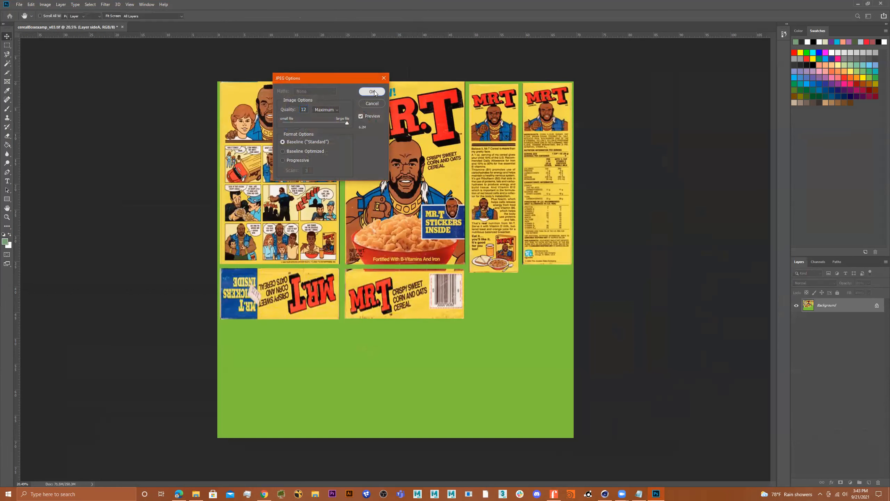
pyautogui.click(374, 91)
pyautogui.click(857, 3)
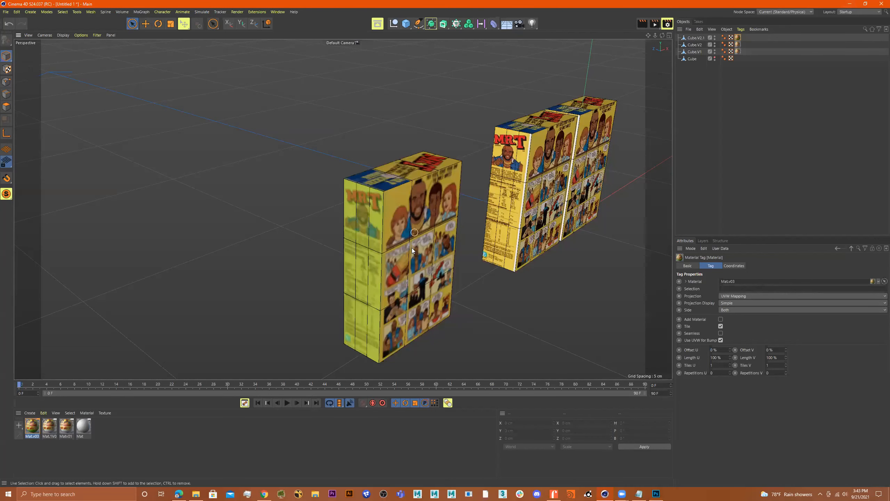
# Step: Reload the updated cerealBoxexamp_v03 texture into Mat.v03's Color channel
pyautogui.keyDown('alt'); pyautogui.moveTo(395, 253); pyautogui.dragTo(354, 226, button='middle'); pyautogui.keyUp('alt')
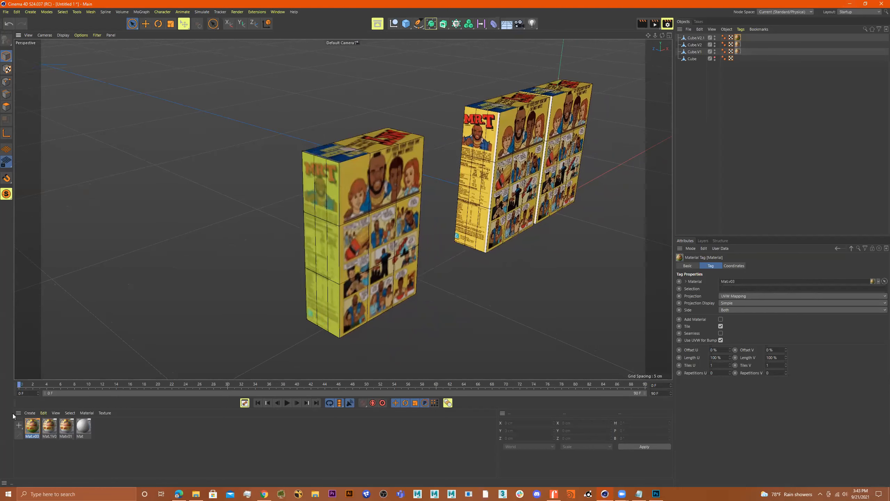
pyautogui.doubleClick(32, 426)
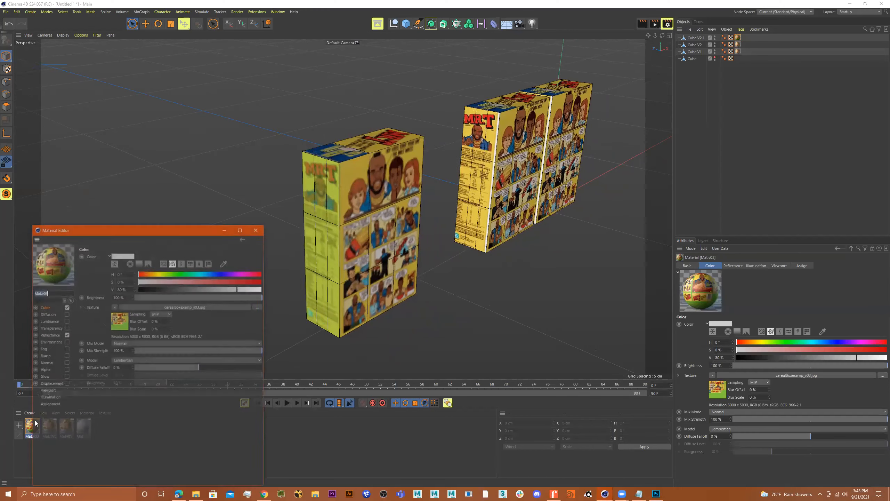
pyautogui.click(259, 306)
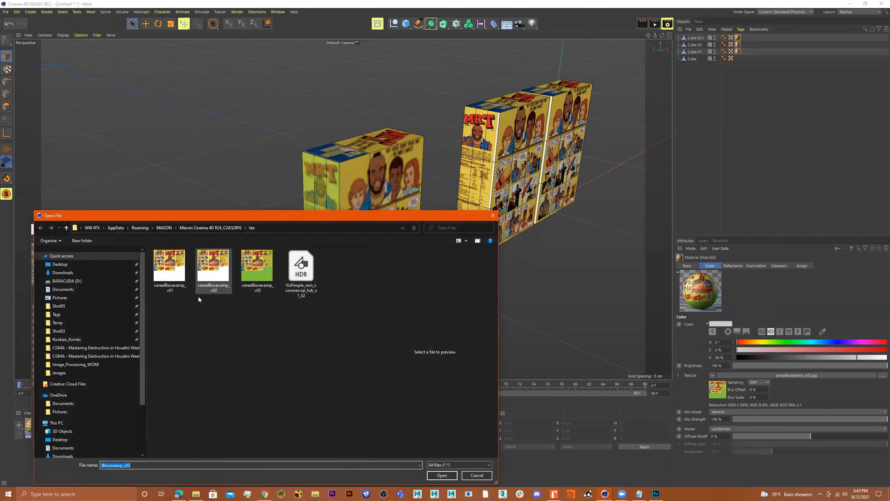
pyautogui.doubleClick(250, 275)
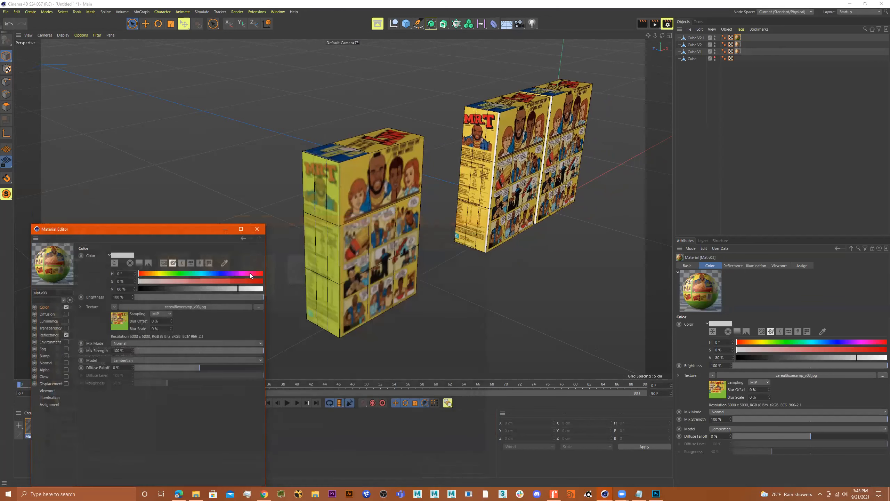
pyautogui.click(257, 230)
# Step: Reapply Mat.v03 to the left box, replacing its old material tag, then switch to Photoshop
pyautogui.moveTo(200, 294); pyautogui.dragTo(328, 249)
pyautogui.keyDown('alt'); pyautogui.moveTo(452, 309); pyautogui.dragTo(324, 265); pyautogui.keyUp('alt')
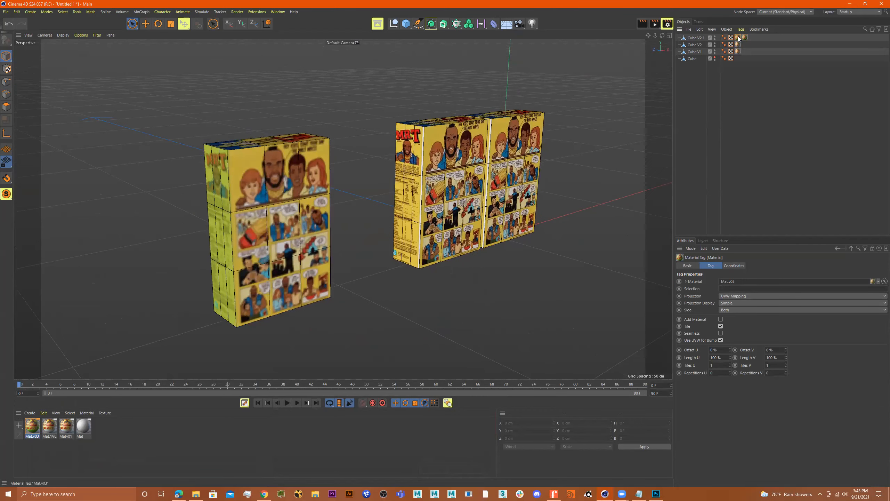
pyautogui.press('Delete')
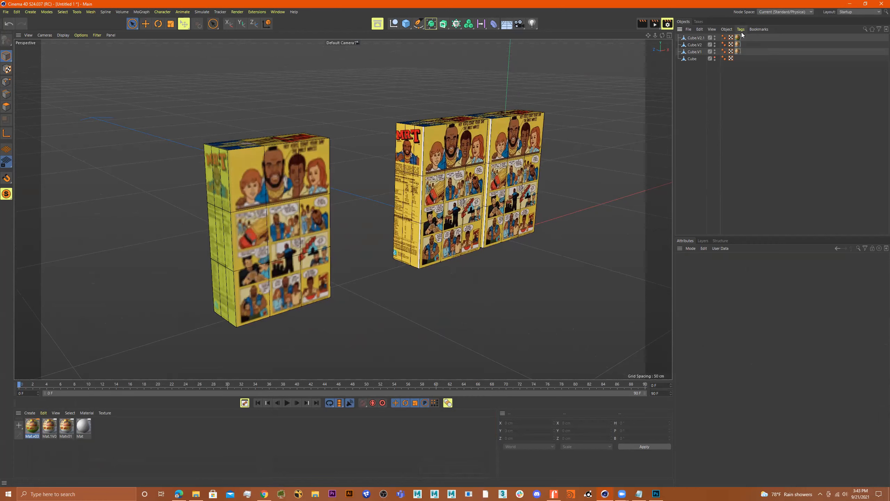
pyautogui.click(738, 37)
pyautogui.press('Delete')
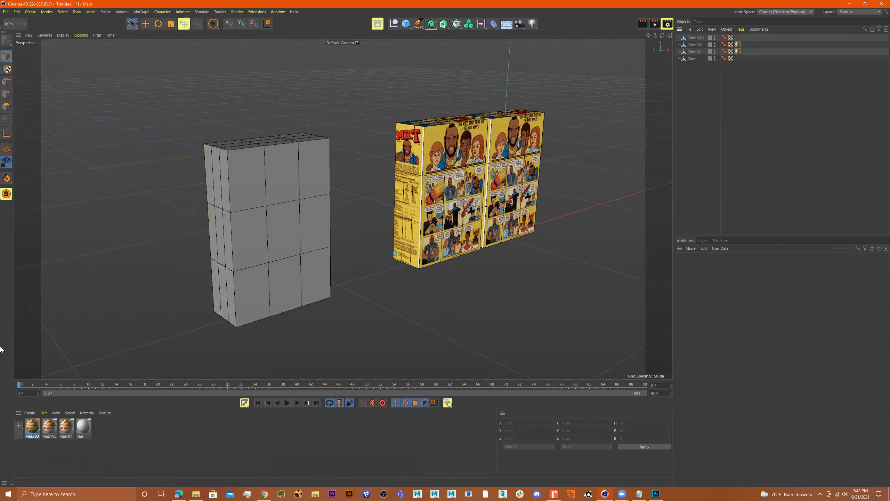
pyautogui.moveTo(36, 436); pyautogui.dragTo(288, 236)
pyautogui.keyDown('alt'); pyautogui.moveTo(321, 283); pyautogui.dragTo(347, 283); pyautogui.keyUp('alt')
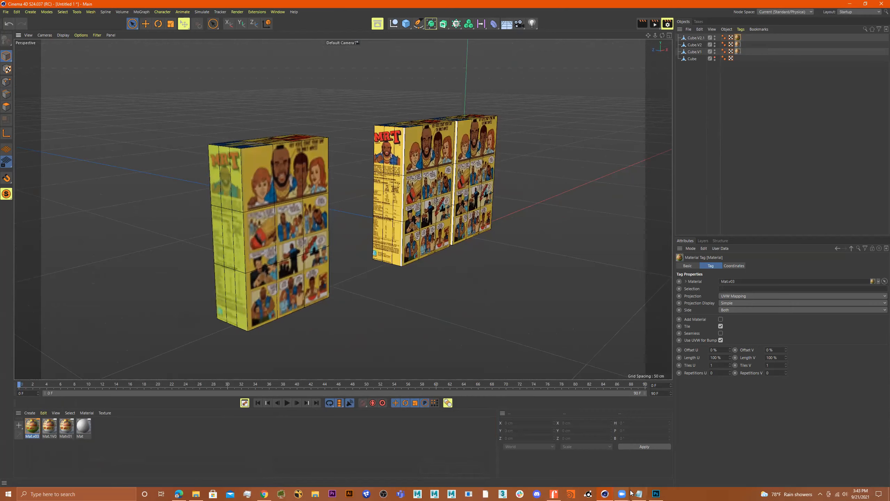
pyautogui.click(656, 493)
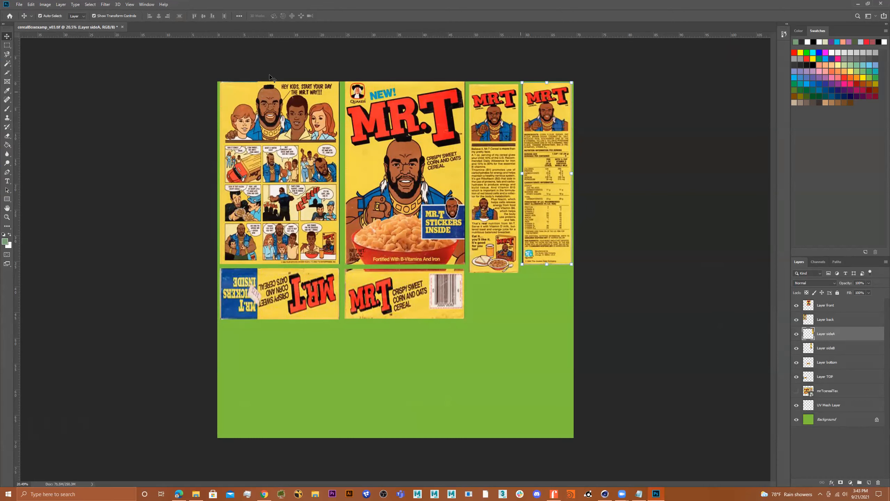
# Step: Begin a Save As with the version number changed to 4, then cancel it
pyautogui.click(16, 5)
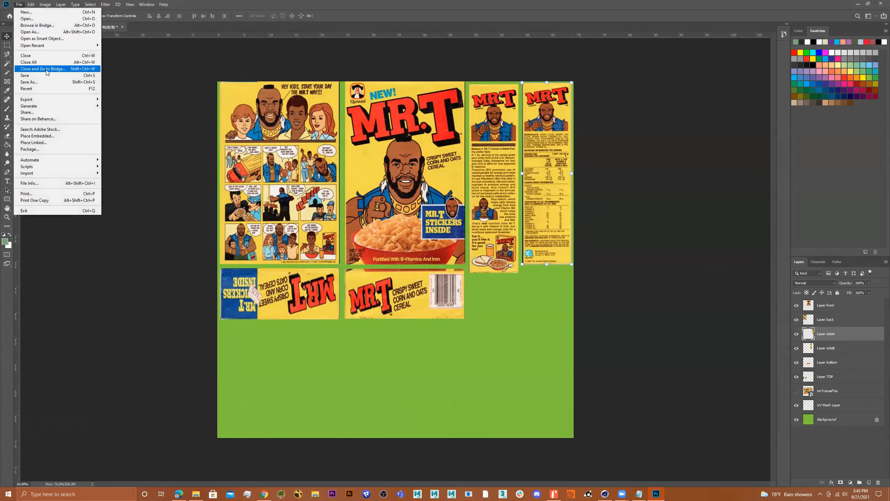
pyautogui.click(35, 82)
pyautogui.click(220, 64)
pyautogui.click(98, 214)
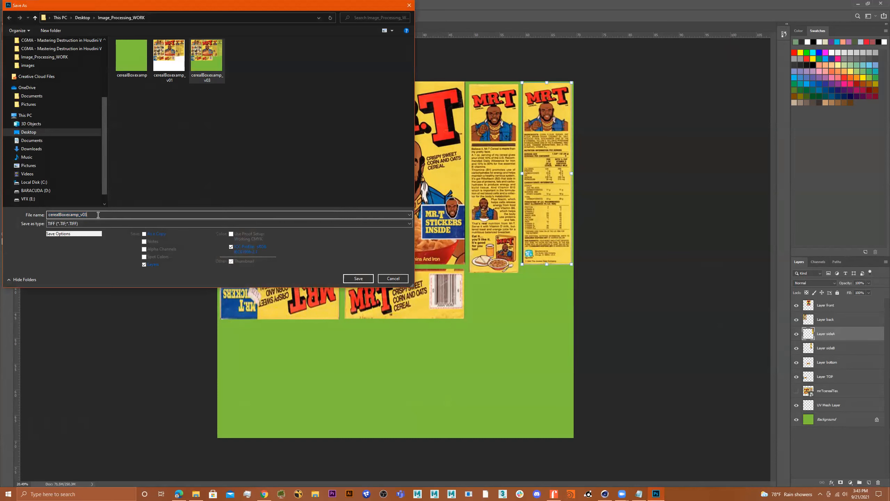
pyautogui.press('BackSpace')
pyautogui.write('4')
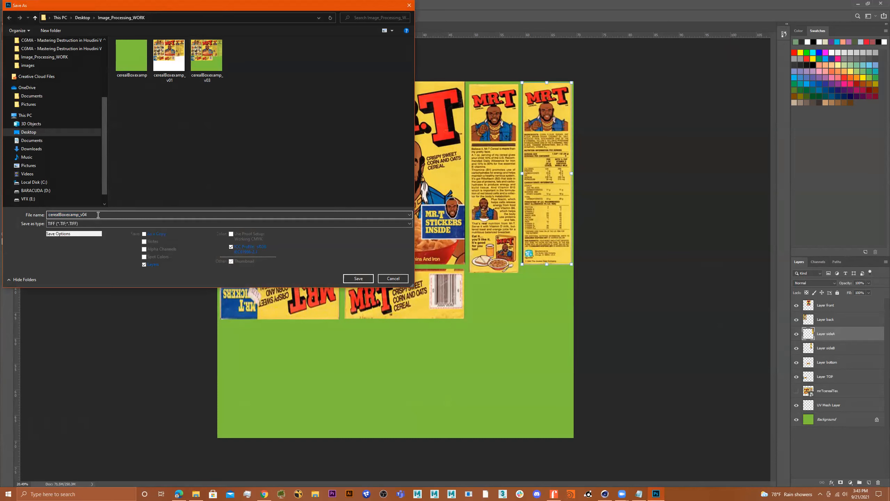
pyautogui.click(409, 5)
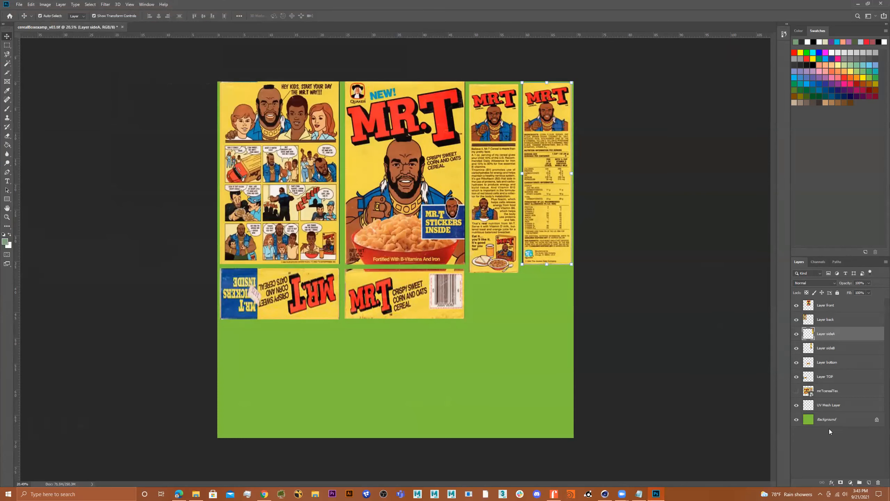
# Step: Hide the Background and UV Mesh layers and re-save the texture as TIFF
pyautogui.click(796, 419)
pyautogui.click(796, 405)
pyautogui.click(18, 5)
pyautogui.click(28, 79)
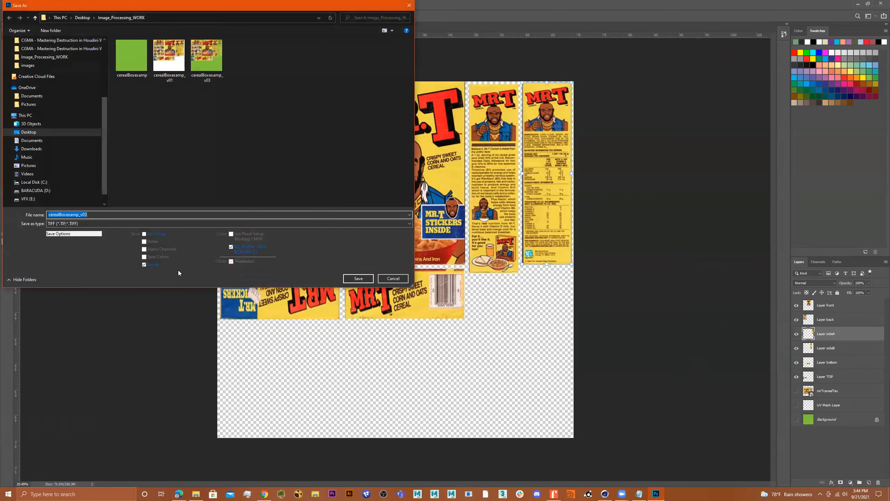
pyautogui.click(100, 214)
pyautogui.press('Return')
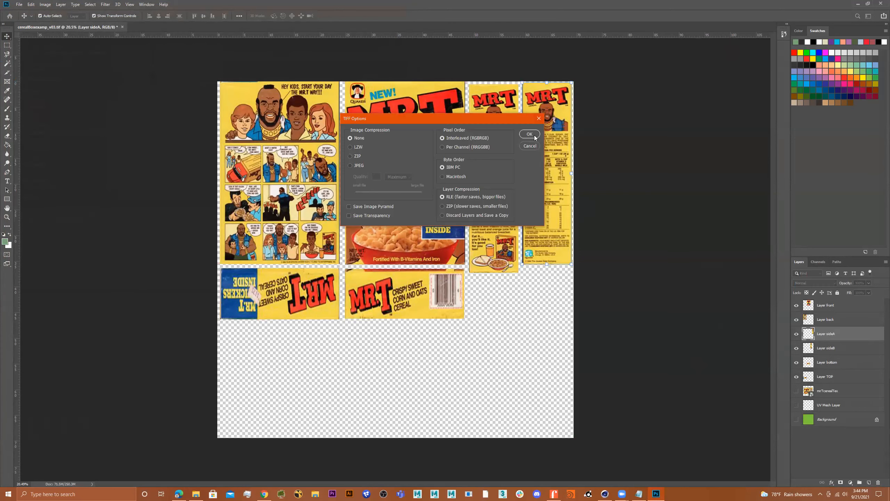
pyautogui.press('Return')
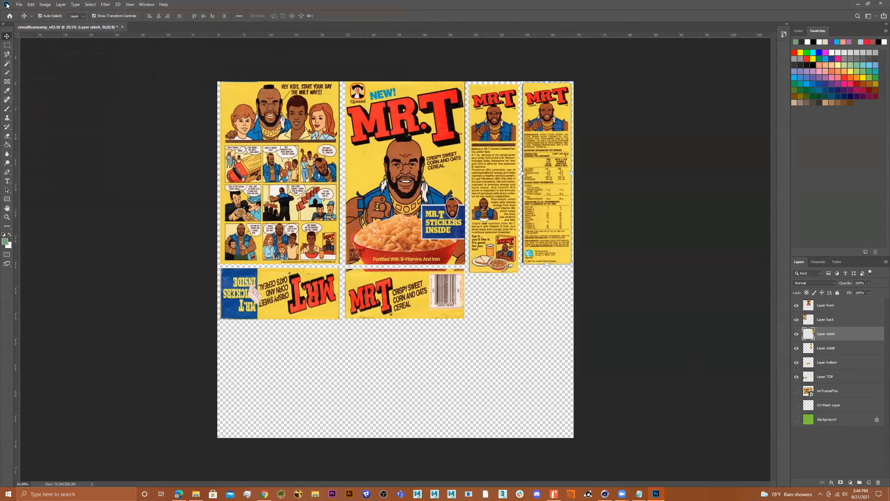
# Step: Re-save the texture as a cerealBoxexamp_v03 JPEG and minimize Photoshop
pyautogui.click(17, 4)
pyautogui.click(39, 75)
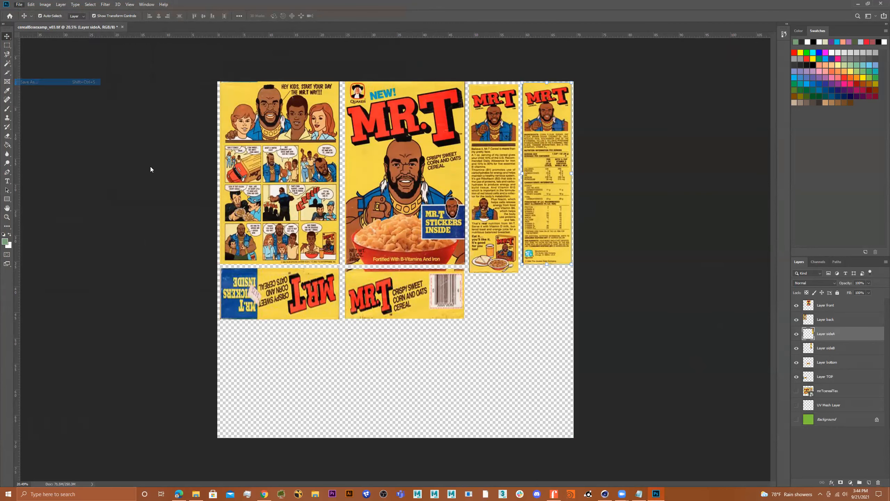
pyautogui.click(155, 224)
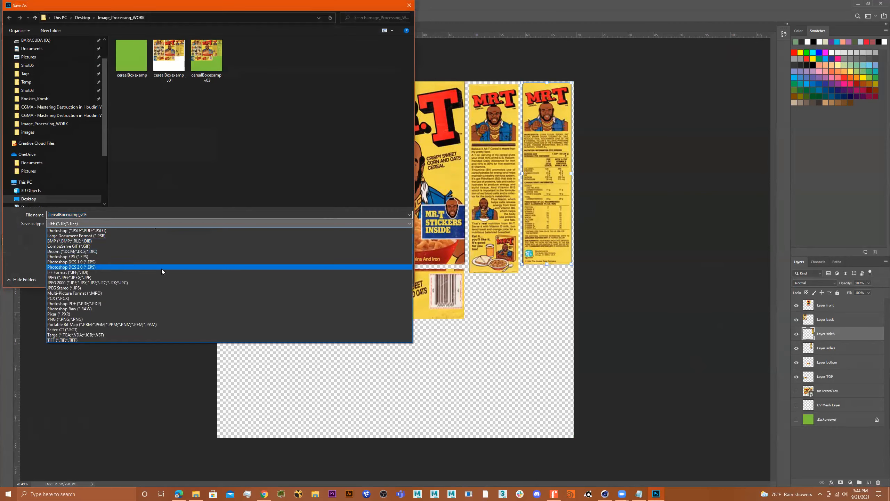
pyautogui.click(130, 277)
pyautogui.click(195, 214)
pyautogui.press('Return')
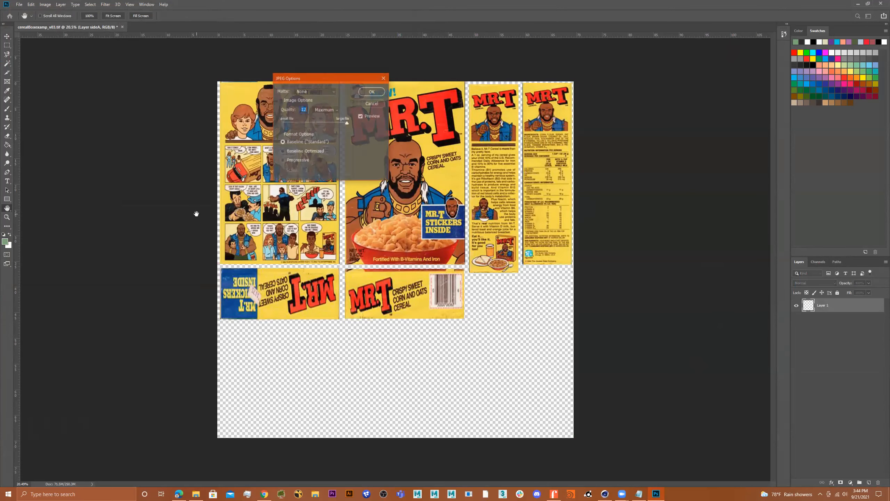
pyautogui.click(373, 94)
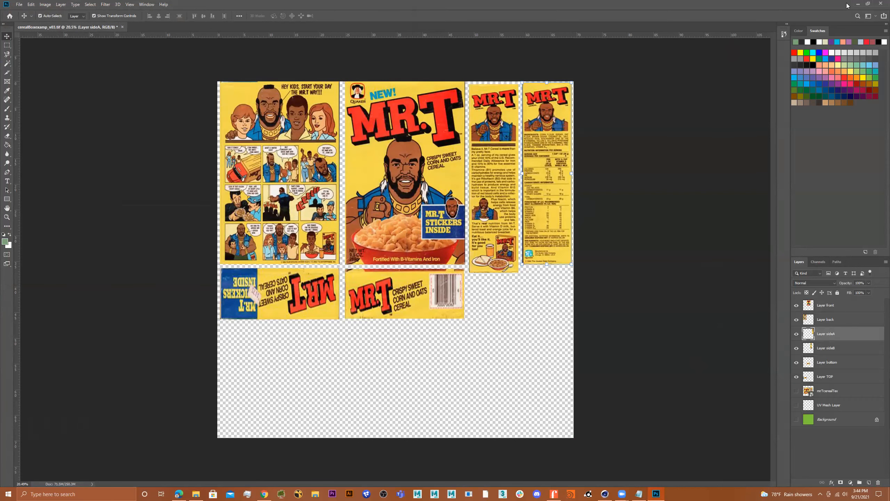
pyautogui.click(858, 4)
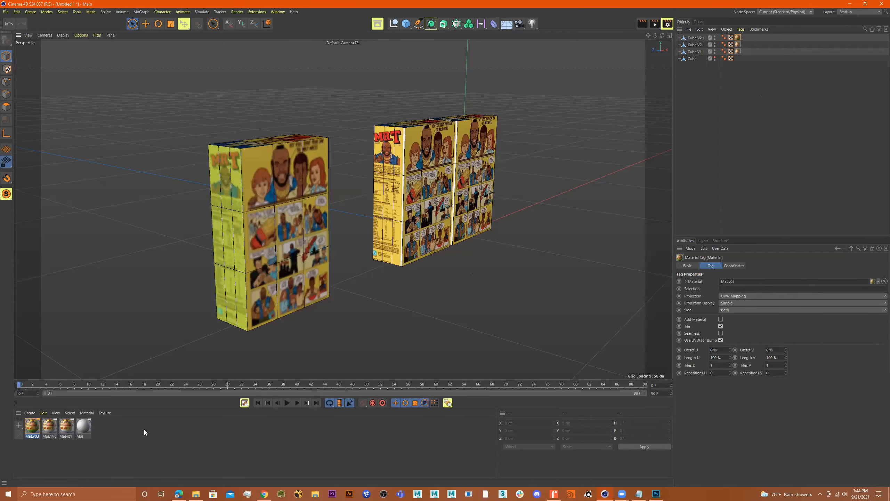
# Step: Browse for a new Mat.v03 texture in the Desktop's Image_Processing_WORK folder
pyautogui.doubleClick(31, 431)
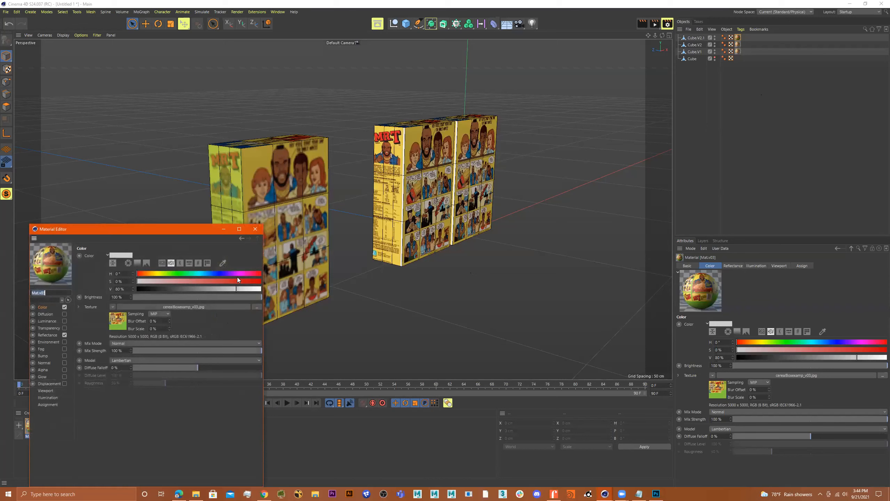
pyautogui.click(261, 306)
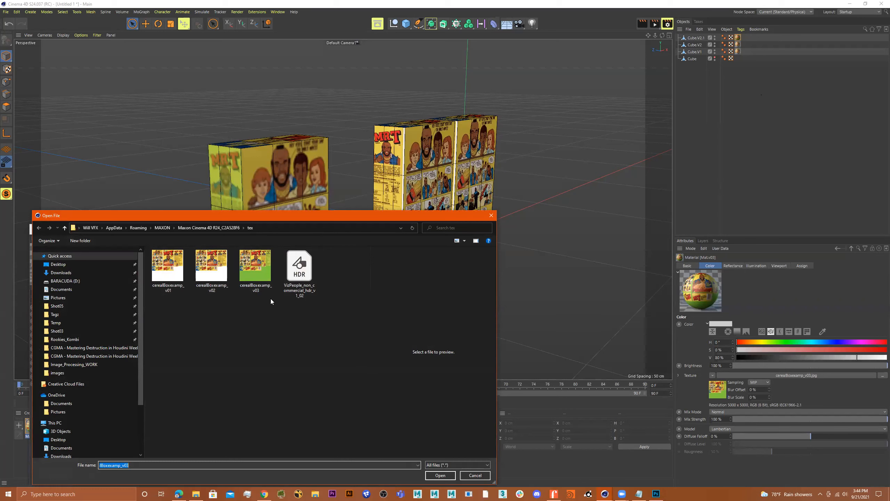
pyautogui.click(85, 264)
pyautogui.scroll(-5, 280, 320)
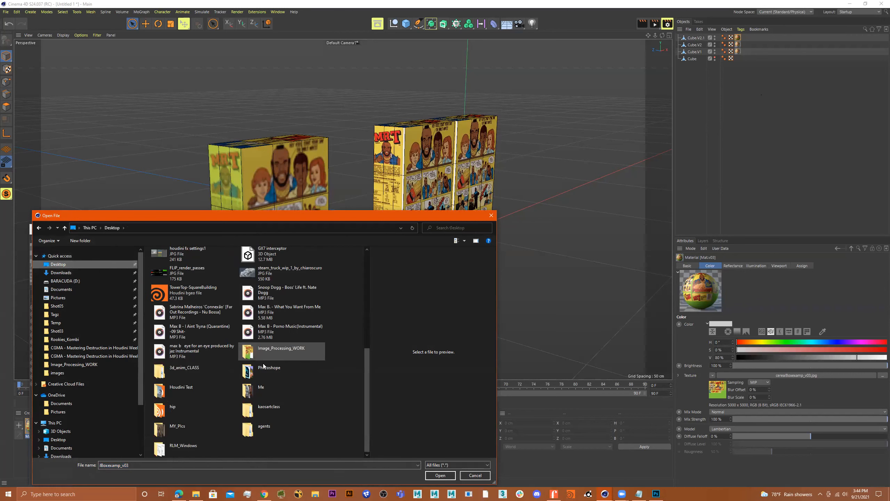
pyautogui.doubleClick(281, 351)
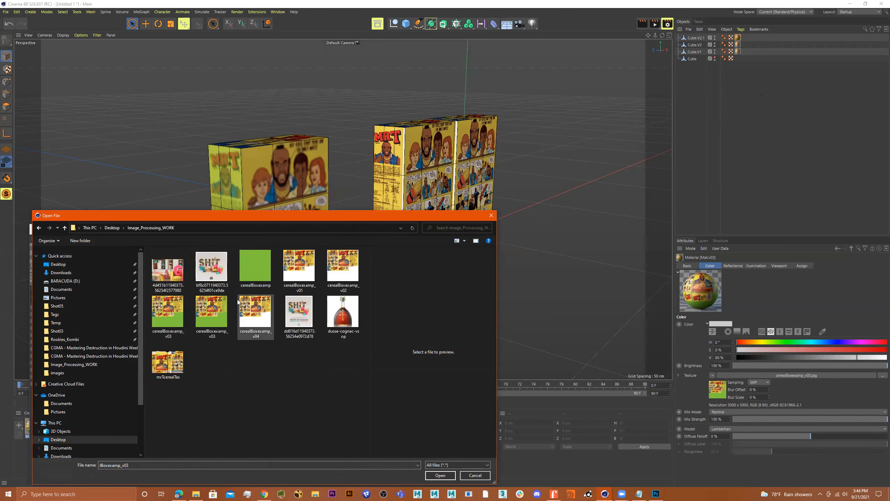